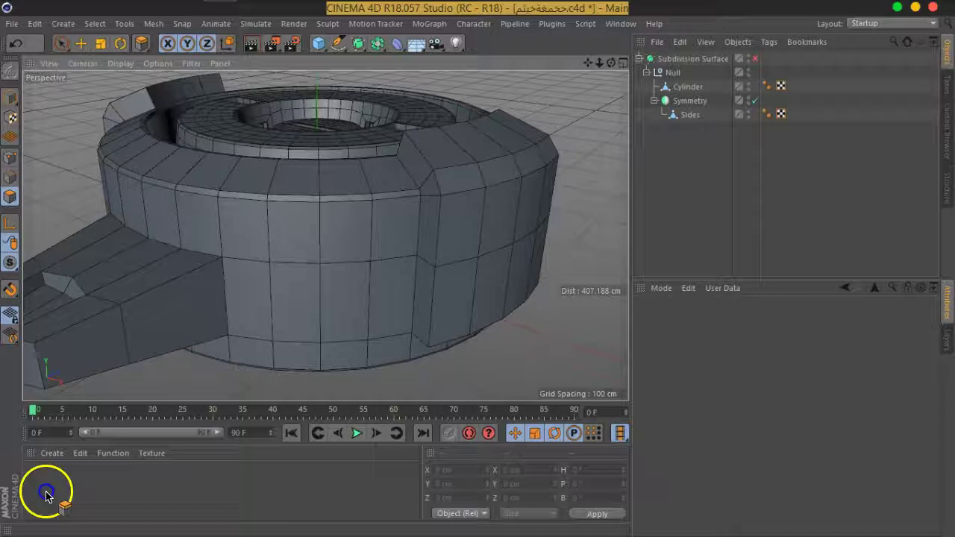
Select the Sides object and paint-select four polygons on the block's side
mouse_move(352, 213)
left_mouse_down("alt")
mouse_move(380, 241)
mouse_move(375, 189)
mouse_move(394, 245)
left_mouse_up("alt")
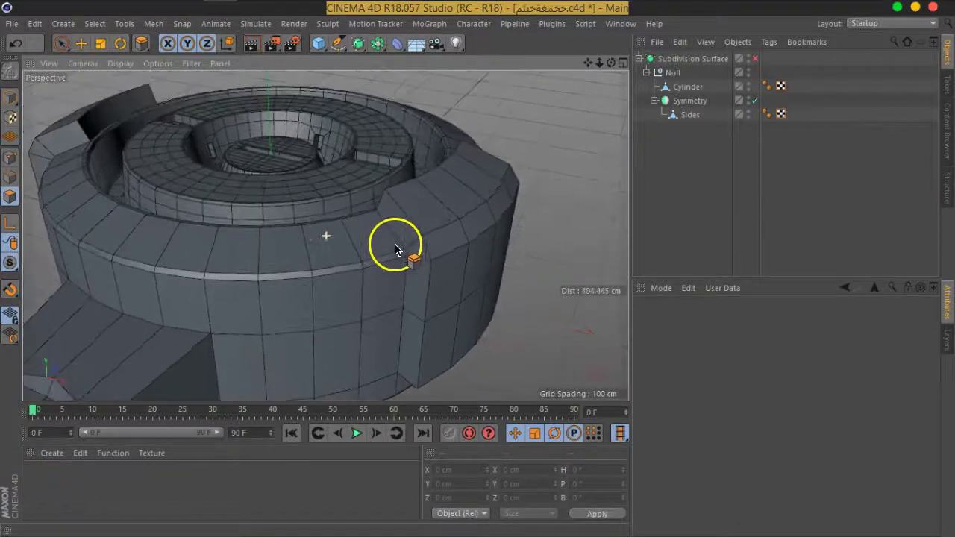
scroll(448, 209, "up", 2)
scroll(450, 211, "up", 2)
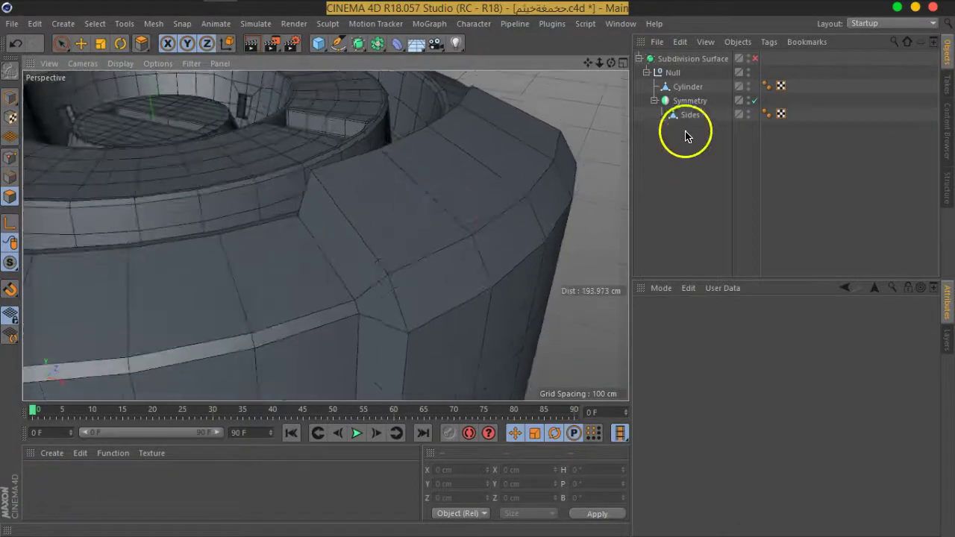
left_click(690, 115)
mouse_move(523, 267)
left_mouse_down("alt")
mouse_move(438, 252)
mouse_move(427, 239)
mouse_move(532, 292)
mouse_move(374, 223)
mouse_move(298, 224)
mouse_move(405, 298)
mouse_move(394, 277)
left_mouse_up("alt")
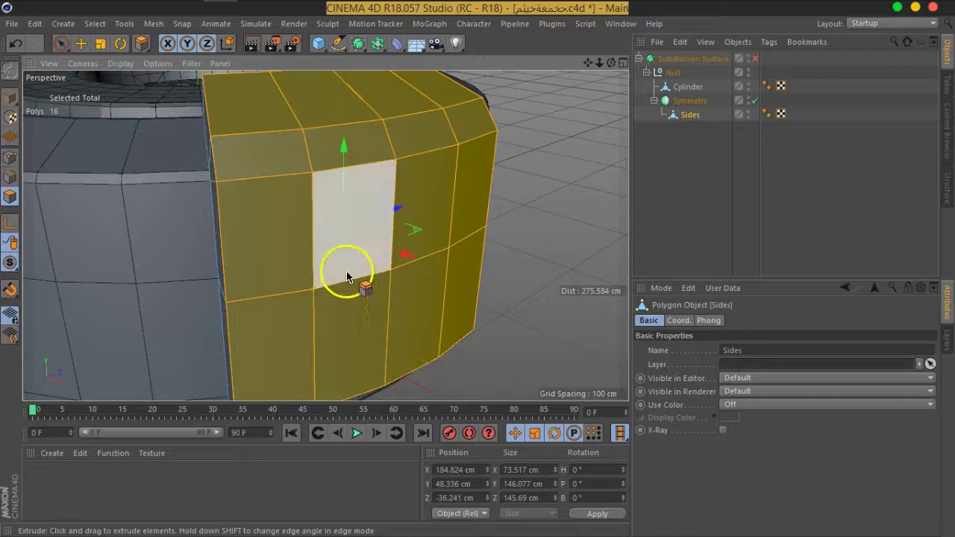
left_click(61, 43)
mouse_move(363, 277)
left_mouse_down()
mouse_move(388, 267)
mouse_move(418, 328)
mouse_move(380, 279)
mouse_move(405, 324)
mouse_move(363, 273)
left_mouse_up()
Inset the four polygons by about 24 cm with Extrude Inner
right_click(369, 284)
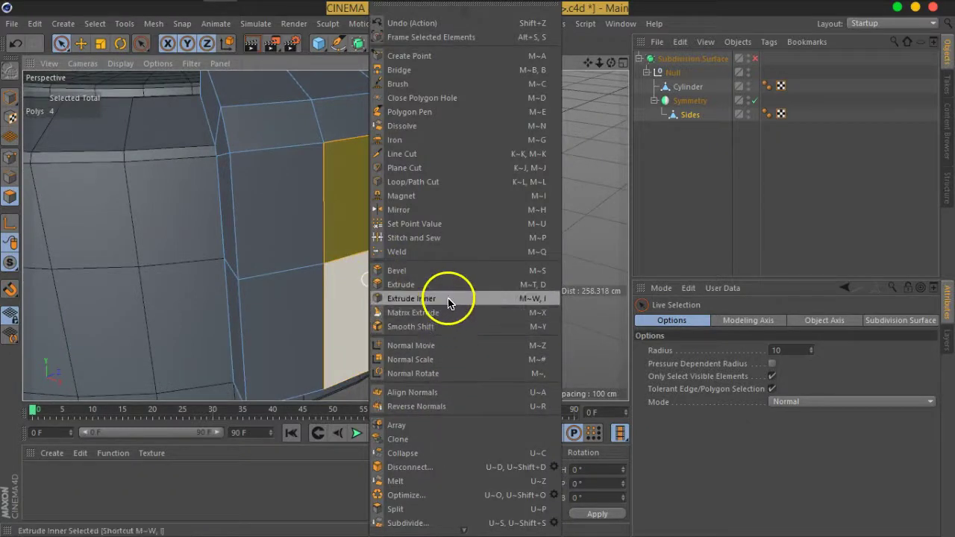
left_click(452, 300)
left_click_drag(380, 323, 234, 300)
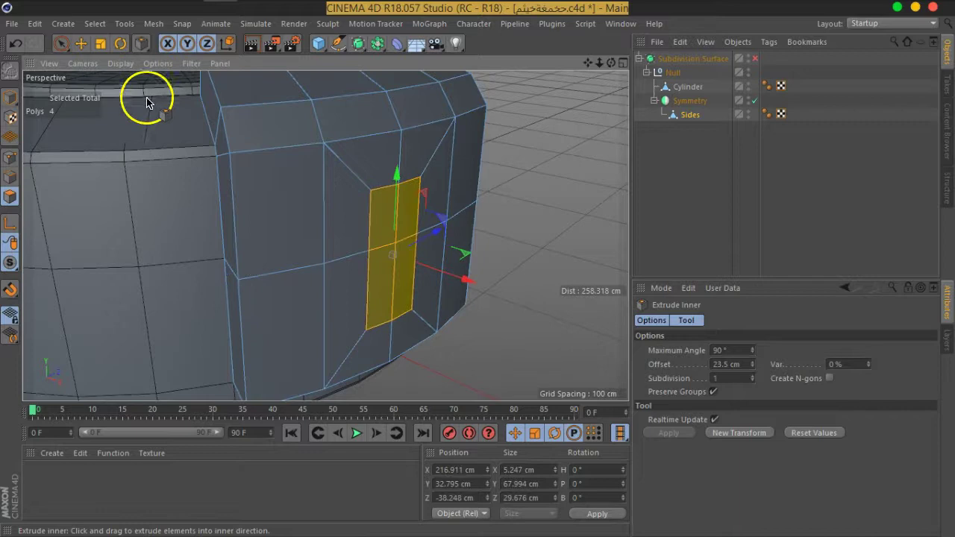
Scale the inset to about 48%, then stretch it taller to about 36.8 cm in Y
left_click(106, 50)
left_click_drag(359, 284, 392, 190, "alt")
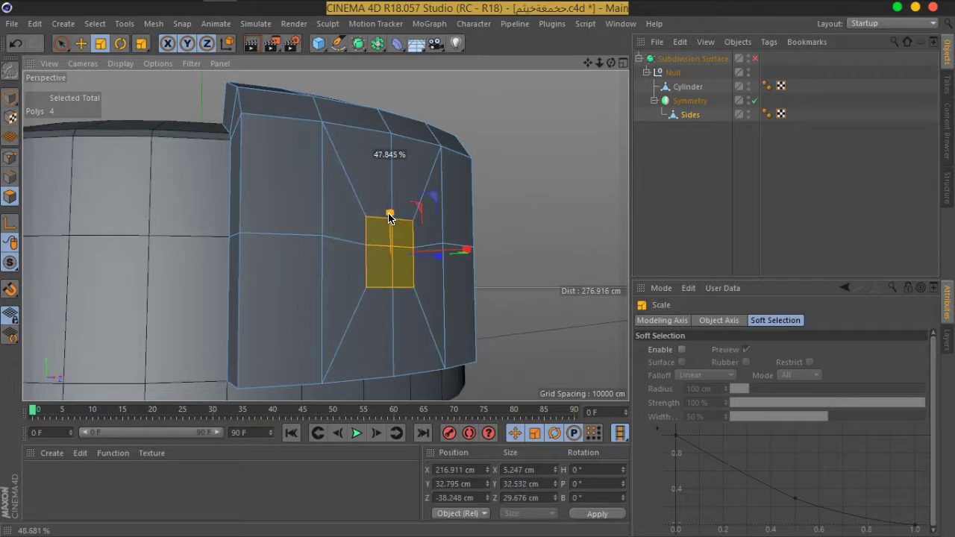
mouse_move(389, 218)
left_mouse_down("alt")
mouse_move(450, 310)
mouse_move(288, 294)
mouse_move(82, 299)
mouse_move(388, 303)
mouse_move(405, 320)
mouse_move(354, 344)
mouse_move(376, 352)
mouse_move(363, 331)
mouse_move(371, 252)
left_mouse_up("alt")
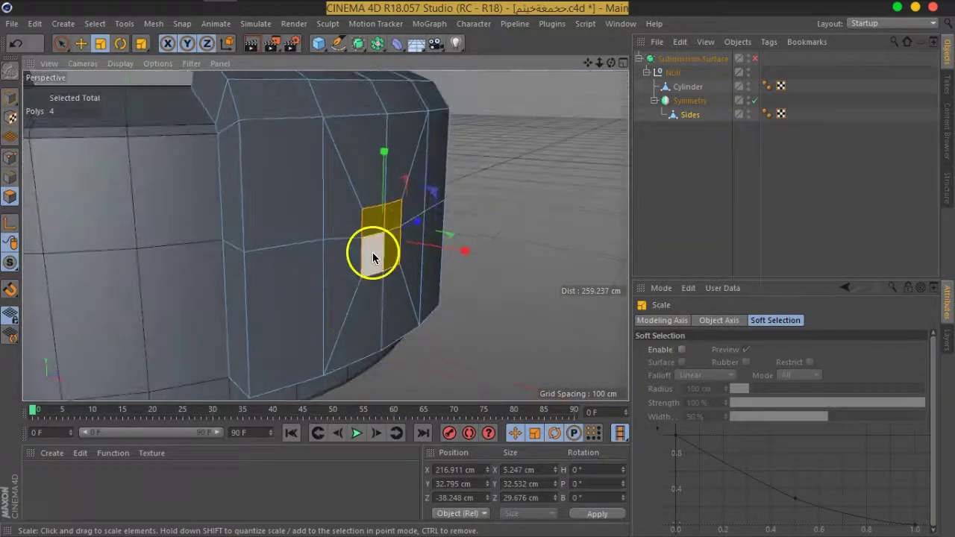
scroll(374, 232, "up", 3)
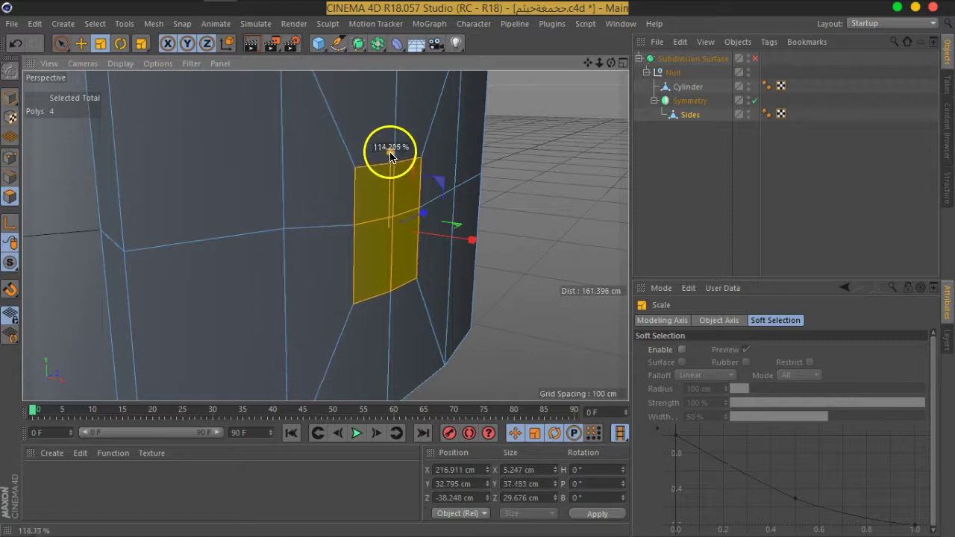
left_click_drag(390, 157, 390, 161)
mouse_move(391, 216)
left_mouse_down("alt")
mouse_move(396, 256)
mouse_move(358, 271)
mouse_move(384, 249)
mouse_move(372, 249)
left_mouse_up("alt")
Add a thin inner inset of about 1 cm around the strip
right_click(372, 249)
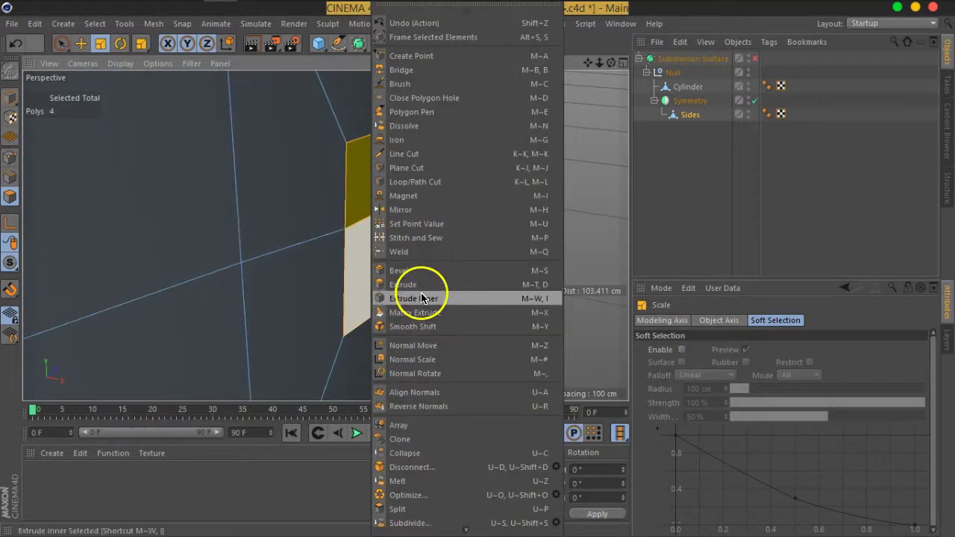
left_click(423, 298)
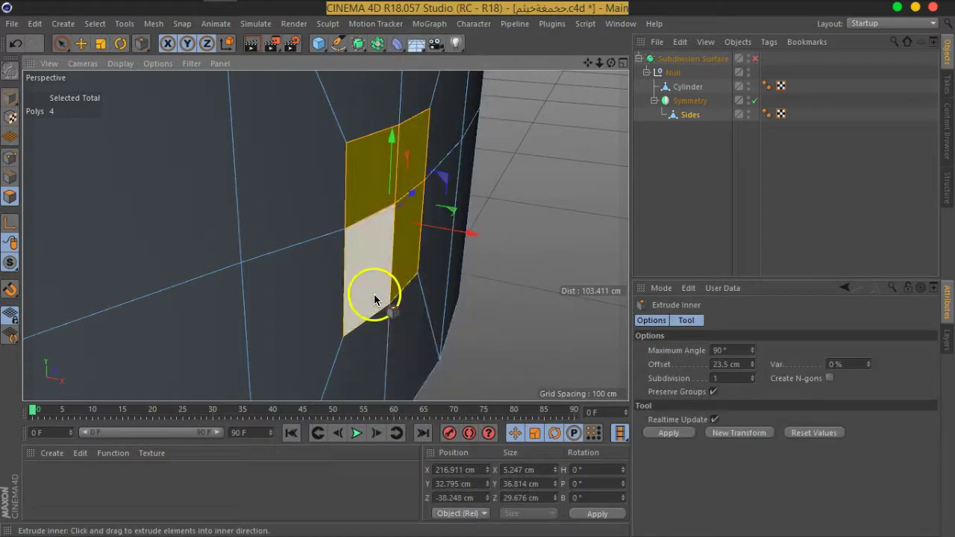
left_click_drag(374, 300, 372, 299)
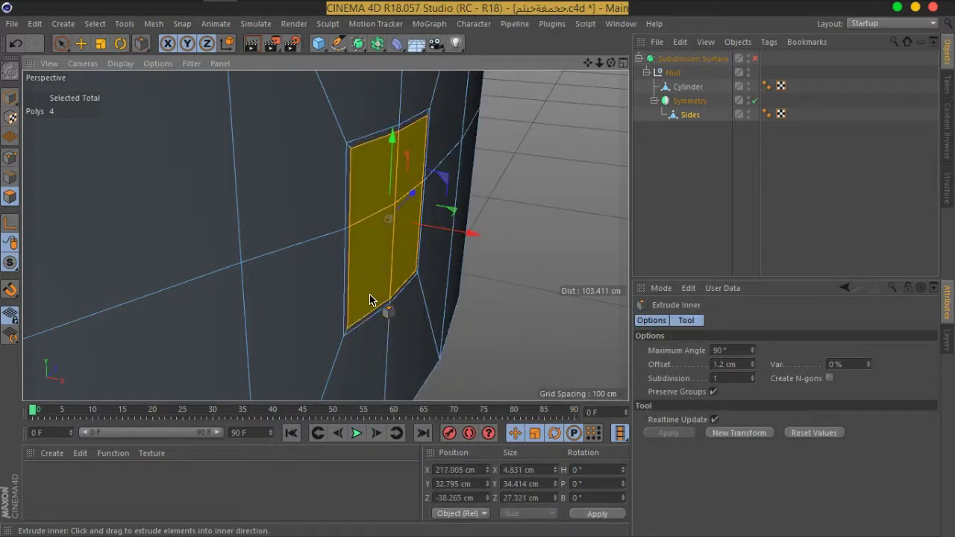
Extrude the strip inward with an offset of -6.35 cm
scroll(366, 211, "up", 3)
right_click(366, 217)
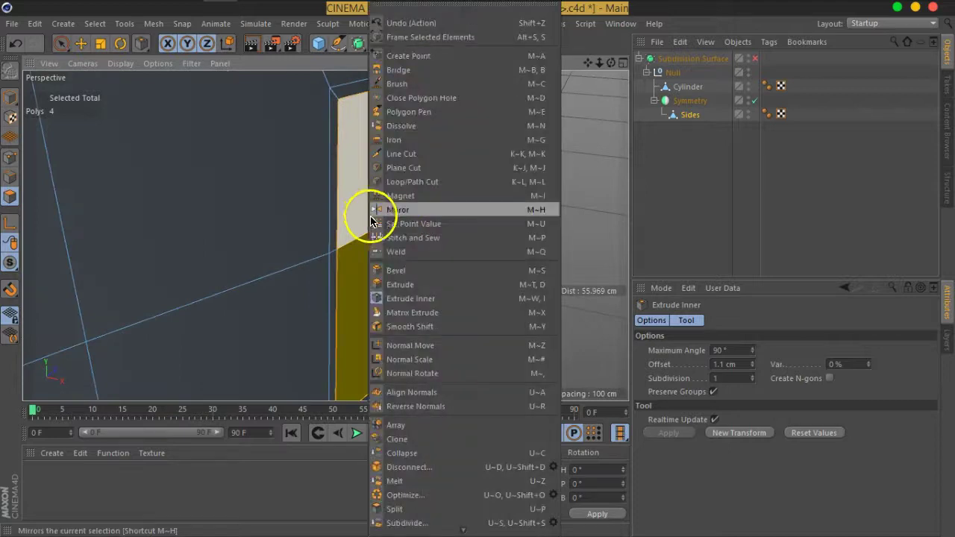
left_click(425, 284)
left_click_drag(405, 299, 391, 298)
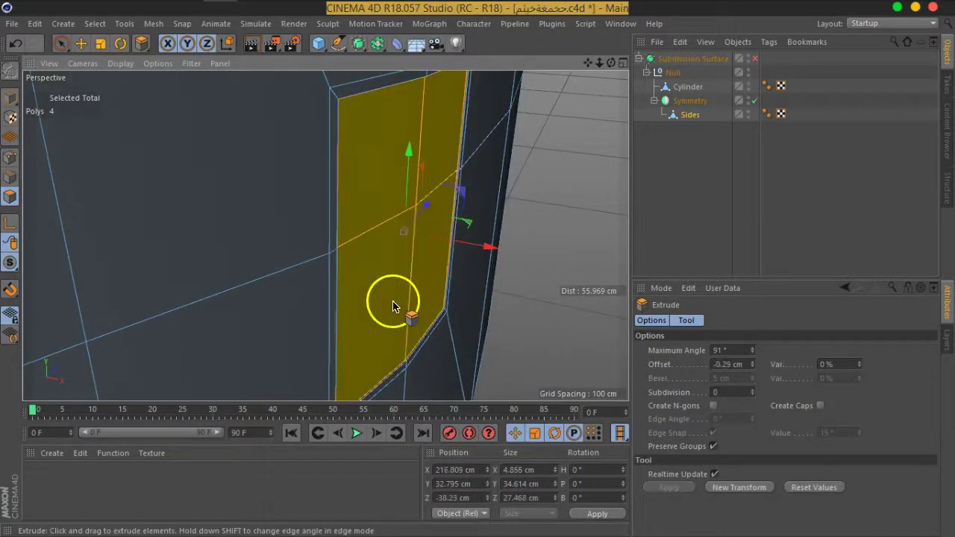
left_click_drag(234, 277, 128, 271)
left_click(744, 366)
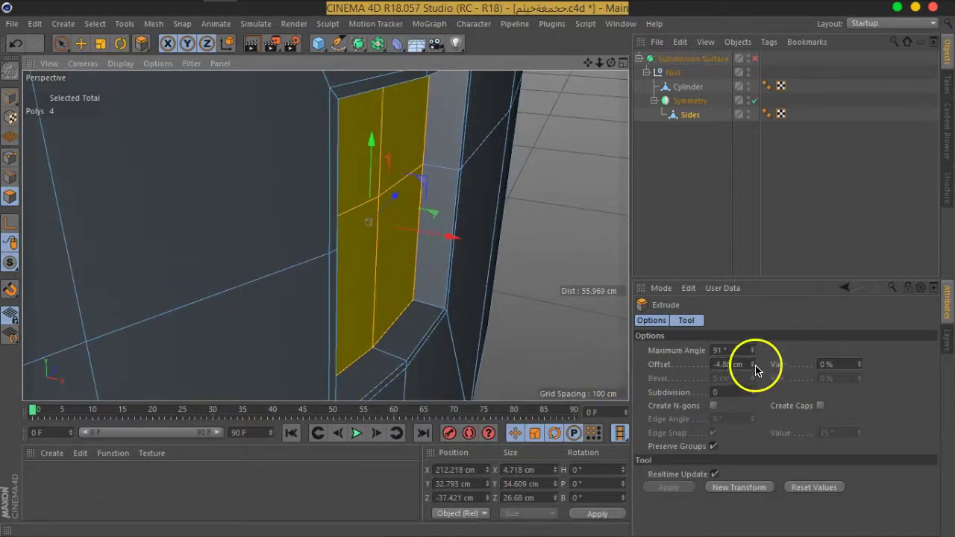
type("-6.35")
key("Return")
Fine-tune the extrusion offset to -6.34 cm and inspect the recessed opening
scroll(448, 313, "down", 5)
mouse_move(465, 322)
left_mouse_down("alt")
mouse_move(448, 323)
mouse_move(642, 358)
left_mouse_up("alt")
left_click_drag(754, 367, 756, 374)
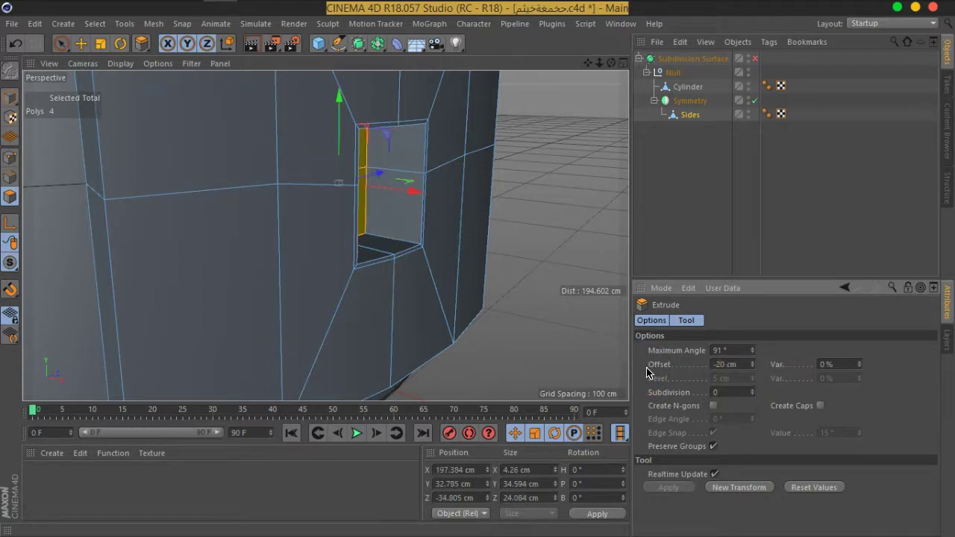
mouse_move(524, 327)
left_mouse_down("alt")
mouse_move(438, 262)
mouse_move(341, 241)
mouse_move(341, 229)
mouse_move(442, 260)
left_mouse_up("alt")
scroll(376, 277, "down", 3)
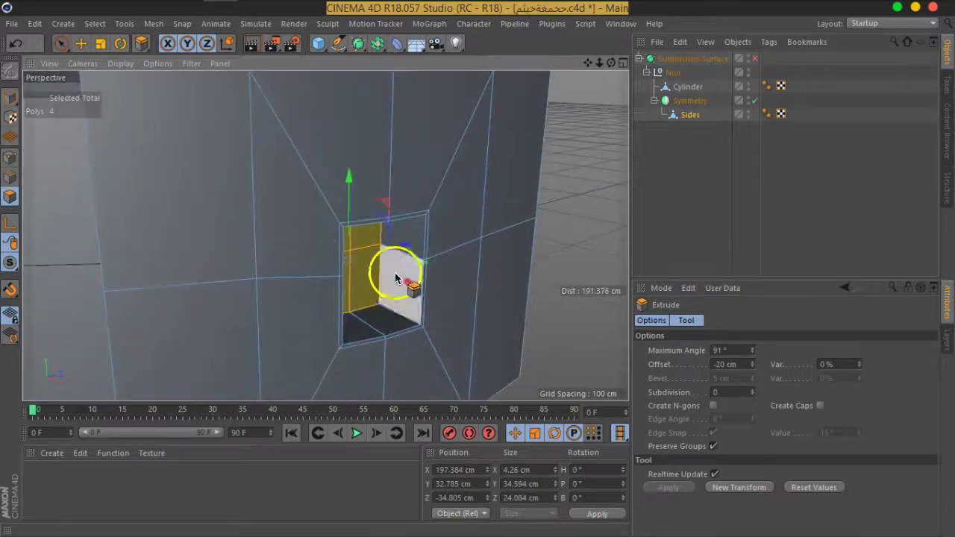
scroll(379, 271, "down", 3)
mouse_move(379, 270)
left_mouse_down("alt")
mouse_move(363, 251)
mouse_move(373, 245)
mouse_move(426, 251)
mouse_move(362, 279)
mouse_move(335, 228)
mouse_move(373, 239)
left_mouse_up("alt")
mouse_move(331, 192)
left_mouse_down("alt")
mouse_move(359, 162)
mouse_move(341, 239)
mouse_move(365, 218)
mouse_move(348, 220)
mouse_move(384, 173)
left_mouse_up("alt")
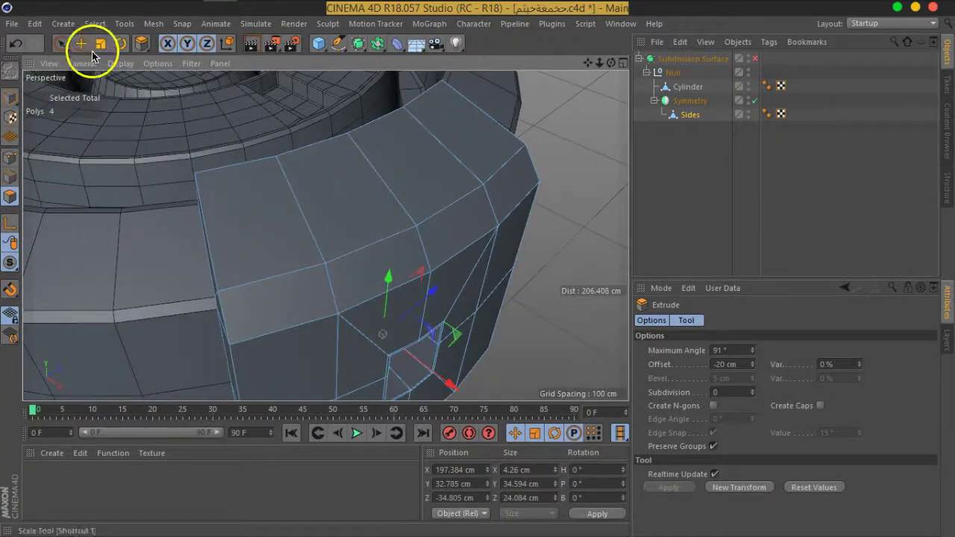
Select two polygons on the block's top and inset them by 3.4 cm
left_click(65, 48)
mouse_move(420, 156)
left_mouse_down()
mouse_move(345, 203)
mouse_move(375, 247)
mouse_move(324, 180)
left_mouse_up()
right_click(325, 179)
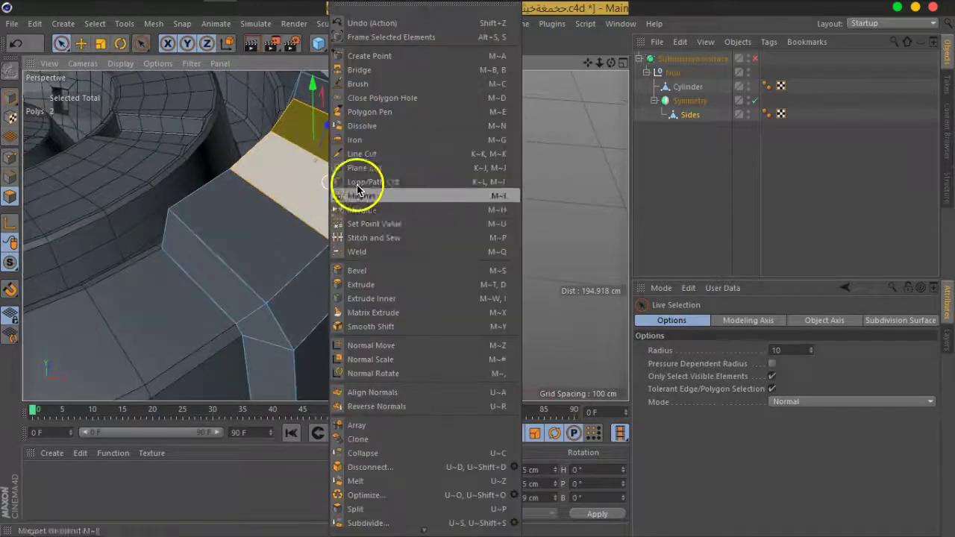
left_click(388, 299)
mouse_move(292, 143)
left_mouse_down("alt")
mouse_move(316, 167)
mouse_move(329, 264)
mouse_move(312, 253)
left_mouse_up("alt")
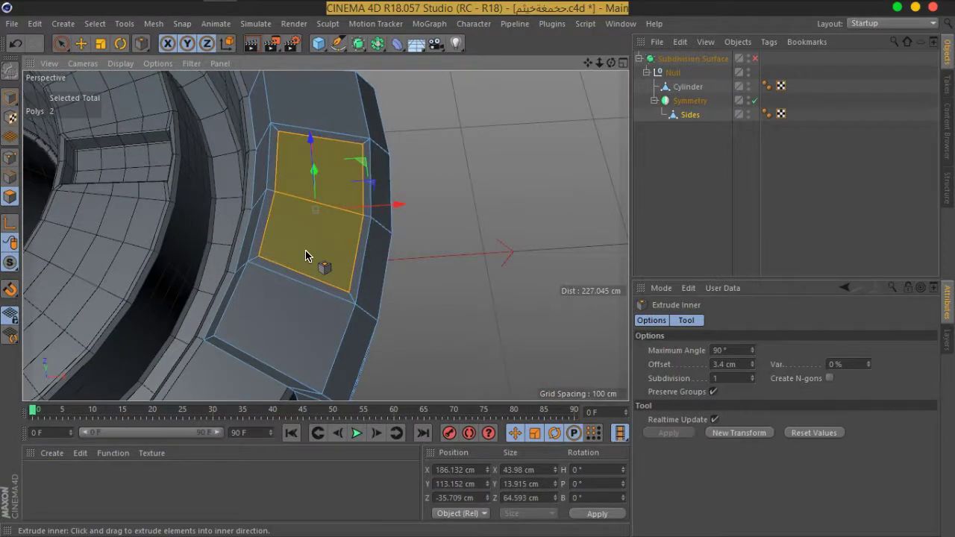
Scale the inset polygons along X to about 17.45 cm wide
left_click_drag(439, 271, 457, 171, "alt")
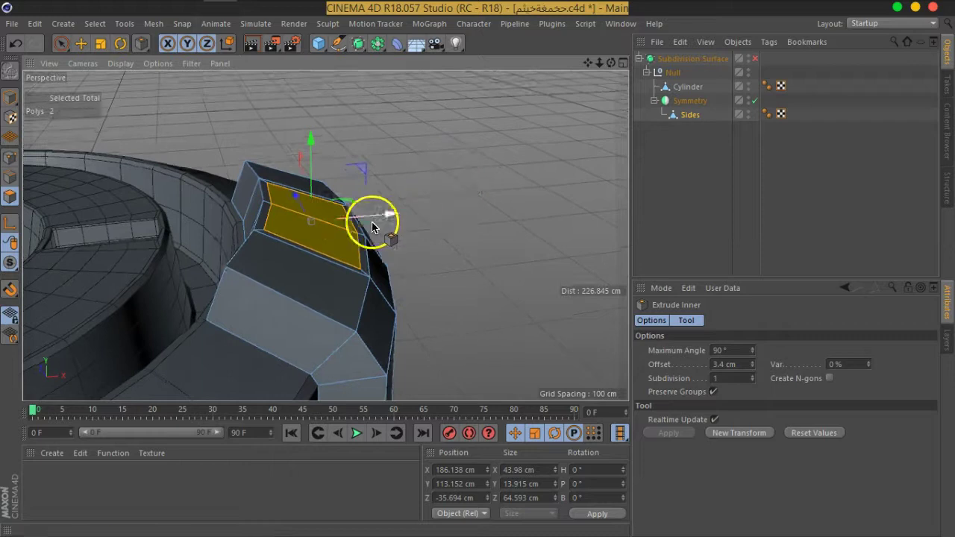
scroll(373, 227, "up", 3)
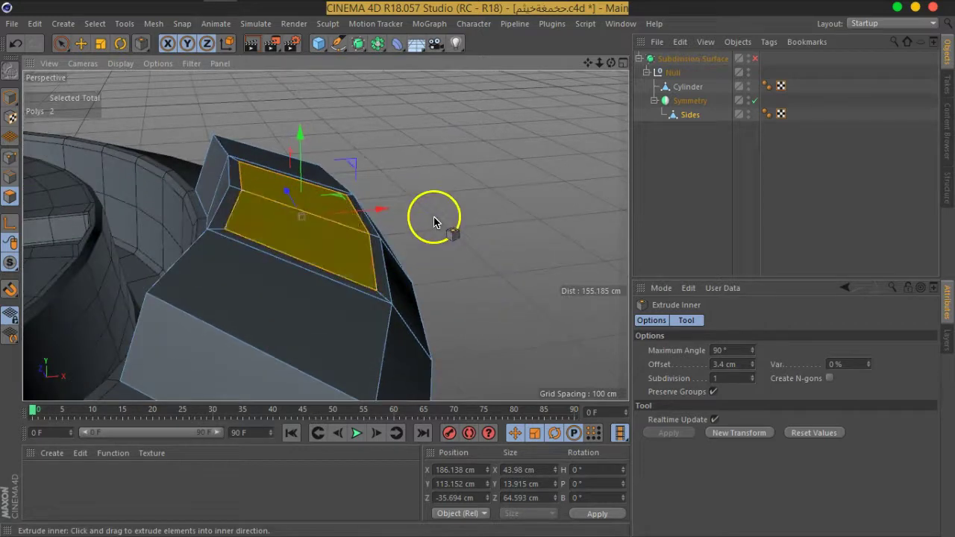
left_click(105, 49)
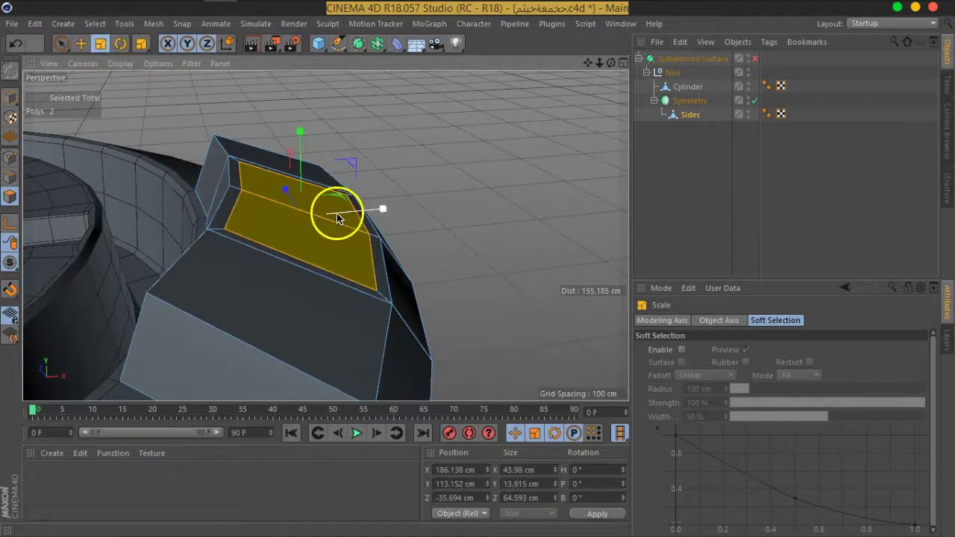
left_click_drag(379, 213, 330, 216)
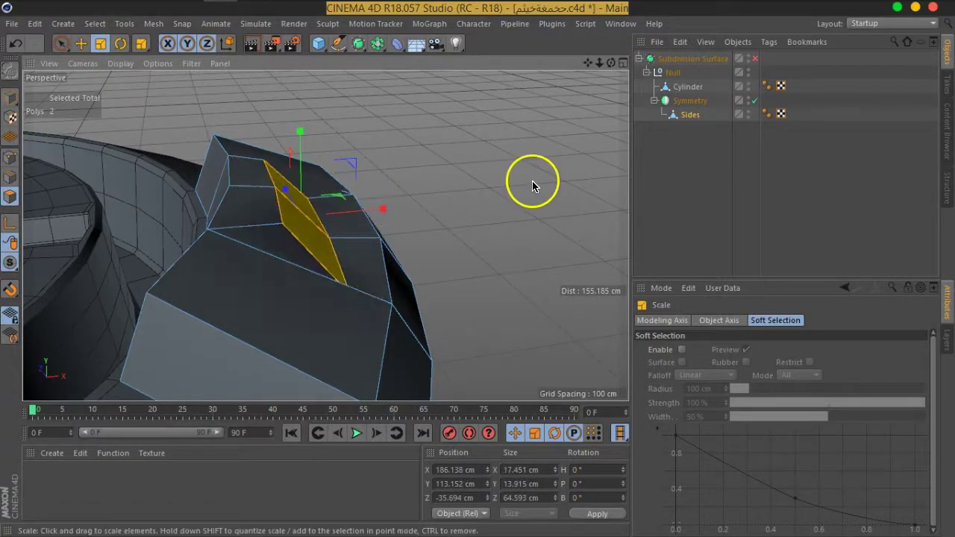
mouse_move(476, 206)
left_mouse_down("alt")
mouse_move(224, 160)
mouse_move(321, 188)
mouse_move(395, 192)
left_mouse_up("alt")
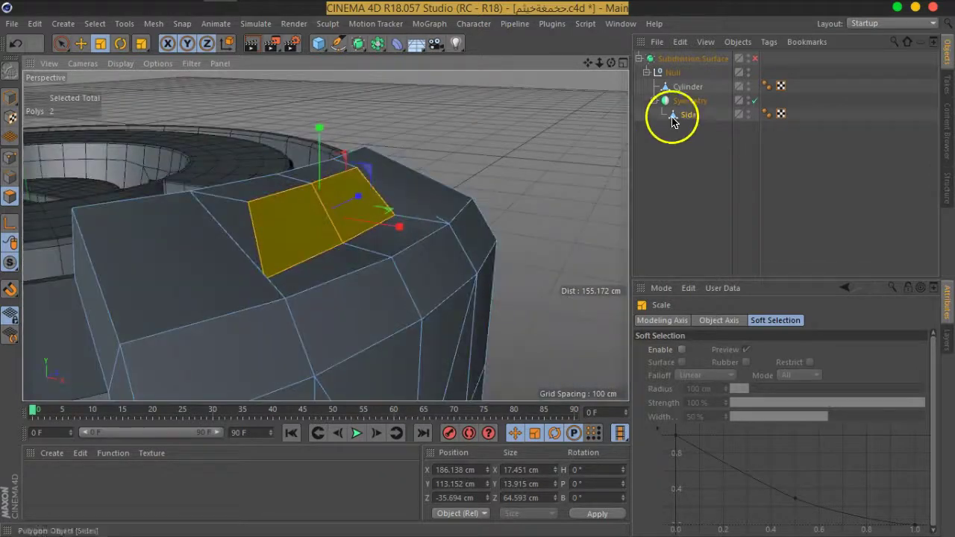
Undo the X scale so the inset is 43.98 cm wide, previewing smoothing then leaving it off
left_click(756, 58)
mouse_move(508, 274)
left_mouse_down("alt")
mouse_move(326, 252)
mouse_move(541, 243)
left_mouse_up("alt")
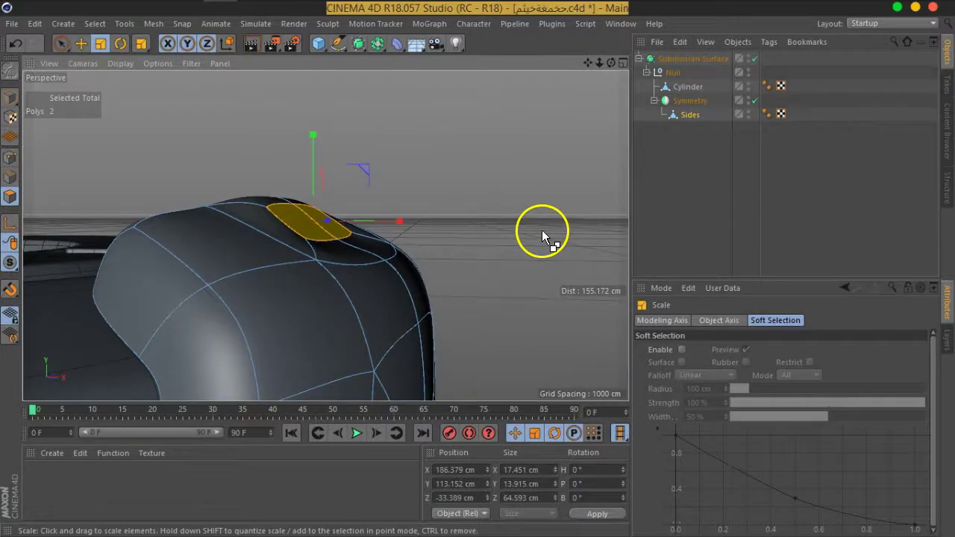
key("q")
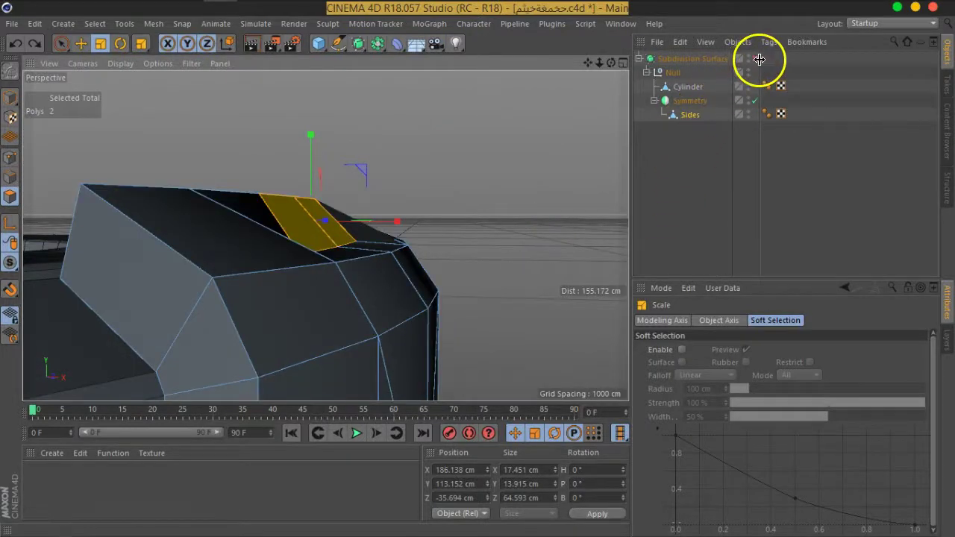
left_click(753, 59)
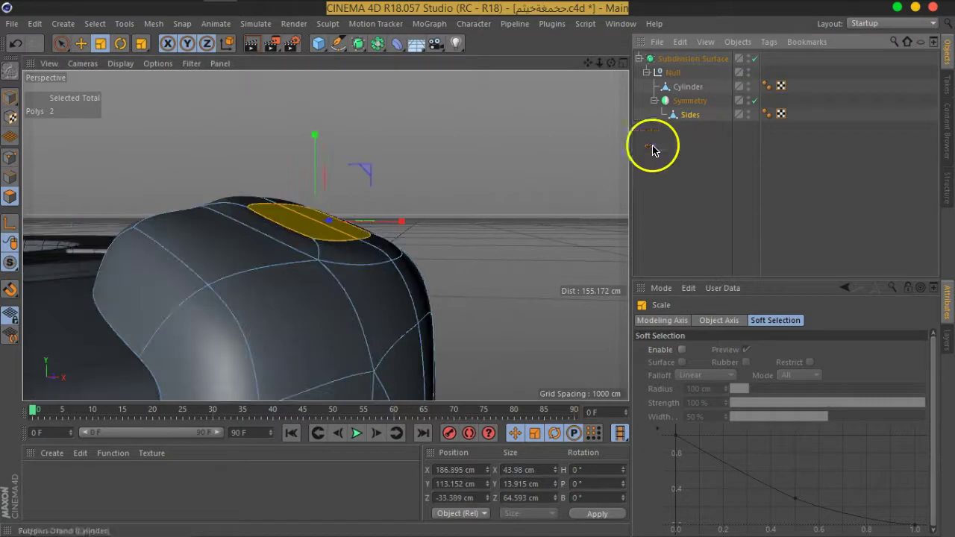
left_click_drag(512, 203, 527, 205, "alt")
left_click(754, 59)
mouse_move(359, 262)
left_mouse_down("alt")
mouse_move(428, 309)
mouse_move(437, 276)
mouse_move(415, 289)
mouse_move(409, 335)
mouse_move(417, 290)
left_mouse_up("alt")
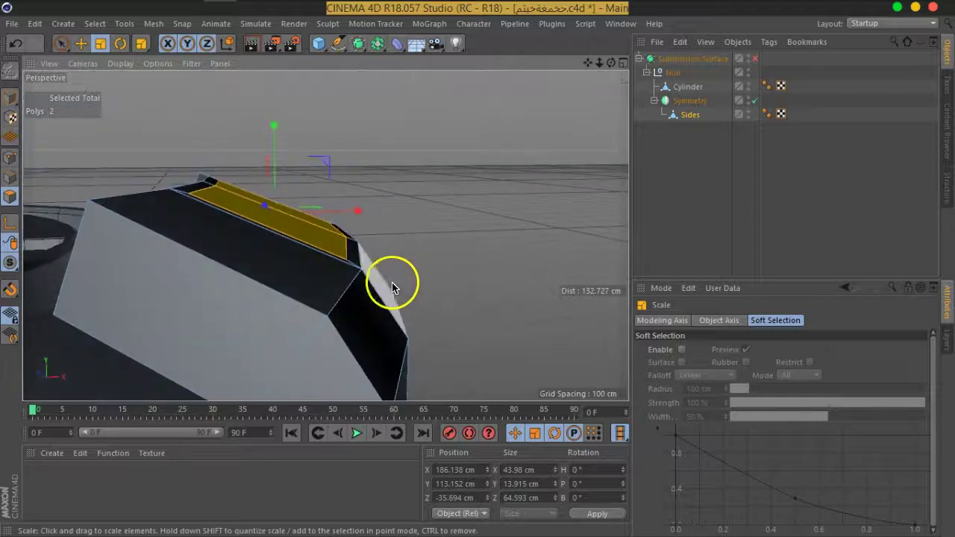
mouse_move(356, 249)
left_mouse_down("alt")
mouse_move(363, 224)
mouse_move(454, 166)
left_mouse_up("alt")
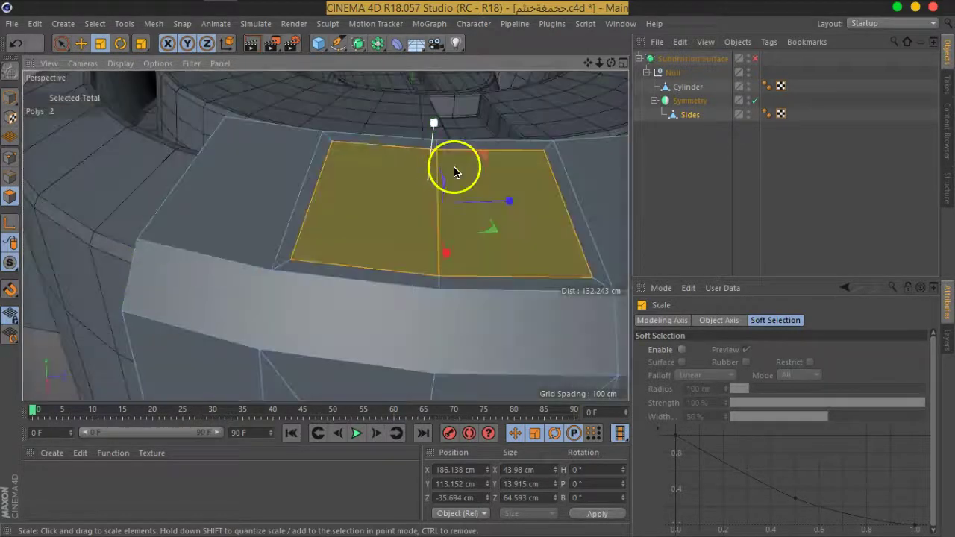
mouse_move(306, 202)
left_mouse_down("alt")
mouse_move(337, 249)
mouse_move(473, 200)
mouse_move(341, 203)
mouse_move(294, 267)
mouse_move(341, 243)
mouse_move(262, 242)
left_mouse_up("alt")
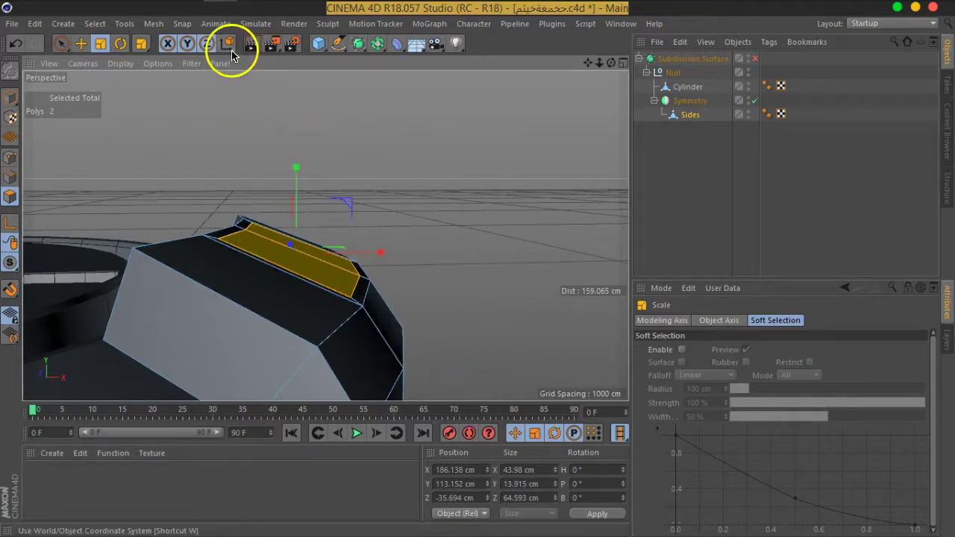
Set the Scale tool's Modeling Axis Orientation to Normal
left_click(99, 49)
mouse_move(284, 235)
left_mouse_down("alt")
mouse_move(292, 292)
mouse_move(394, 292)
mouse_move(341, 277)
mouse_move(373, 256)
mouse_move(318, 276)
left_mouse_up("alt")
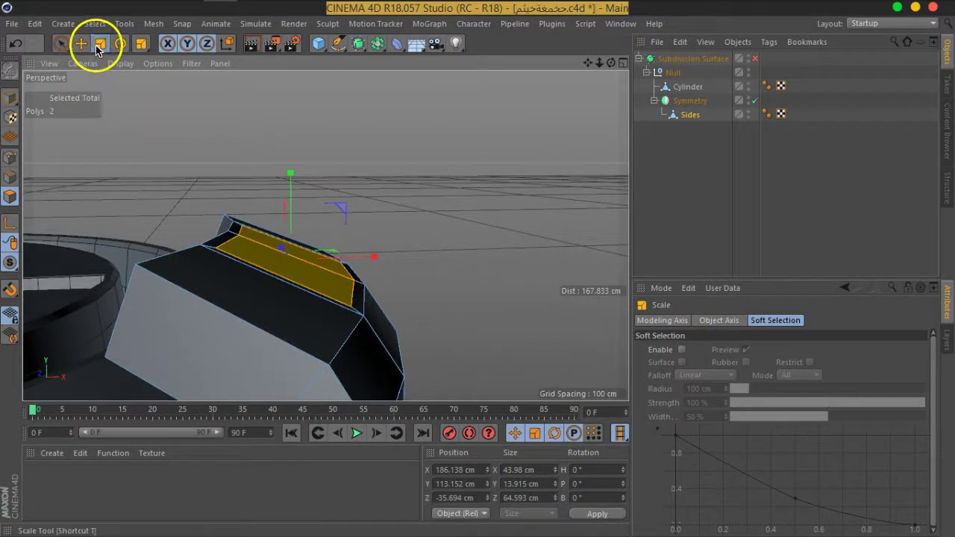
left_click(61, 43)
left_click(100, 43)
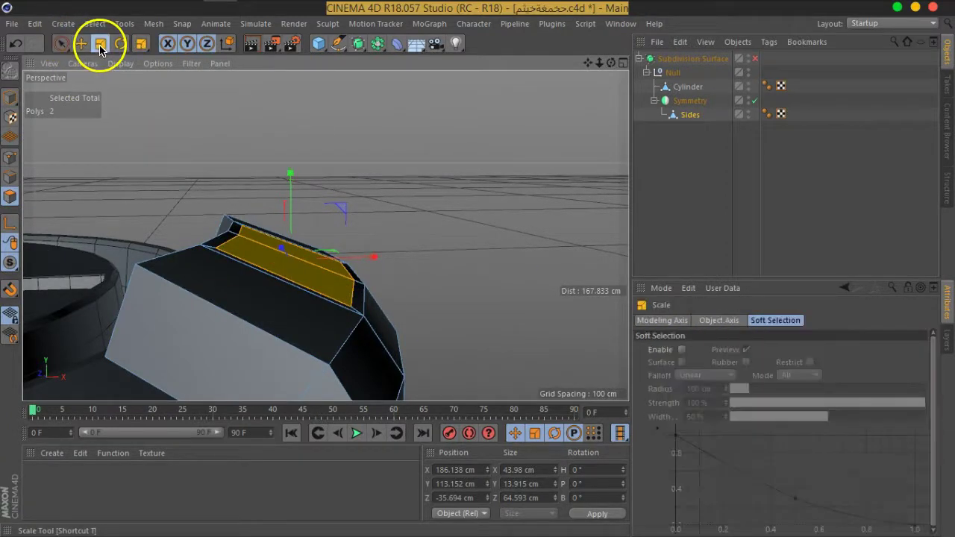
left_click(721, 327)
left_click_drag(739, 290, 753, 228)
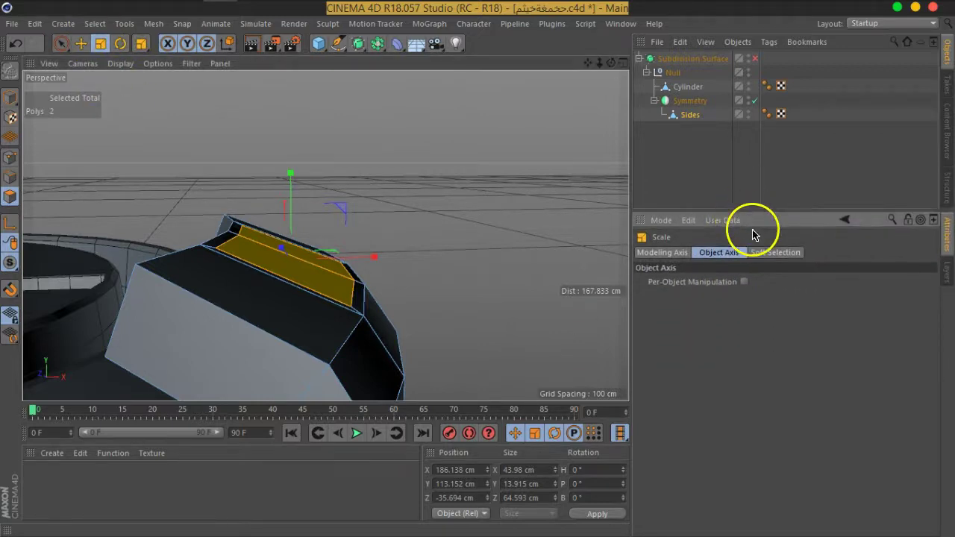
left_click(771, 258)
left_click(668, 254)
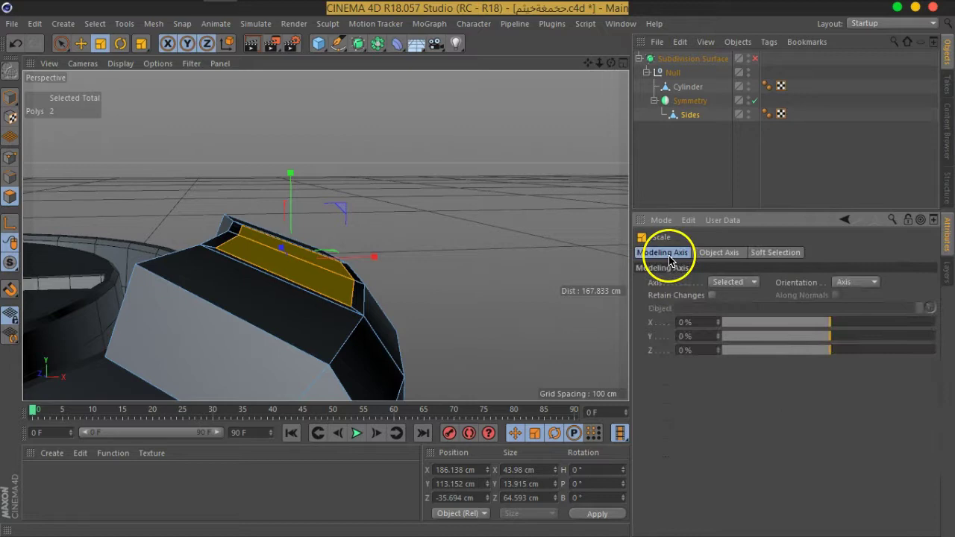
left_click_drag(309, 309, 324, 294, "alt")
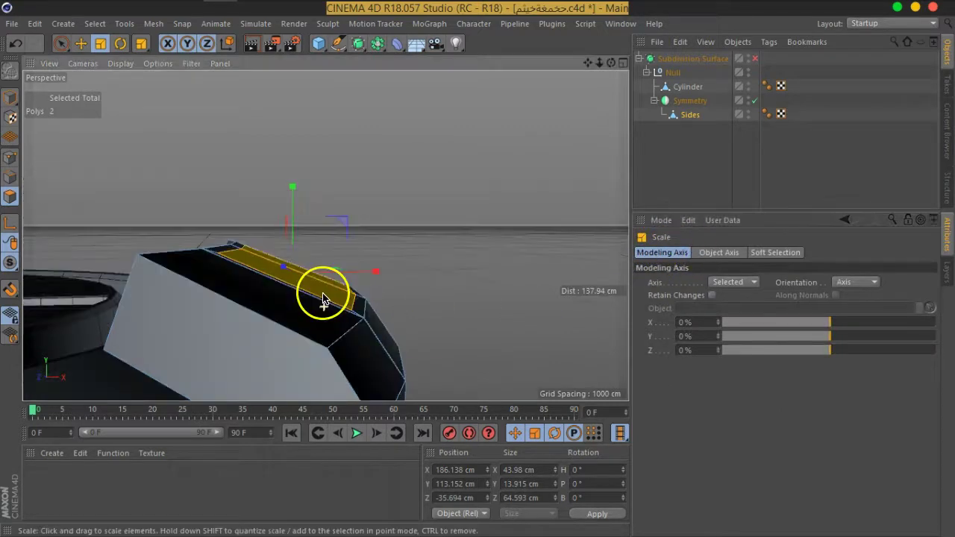
left_click(849, 287)
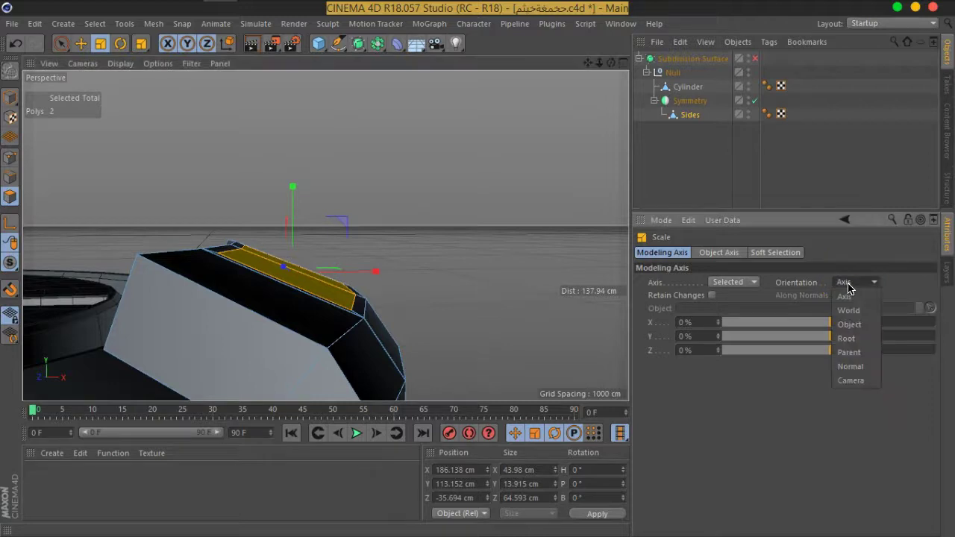
left_click(851, 366)
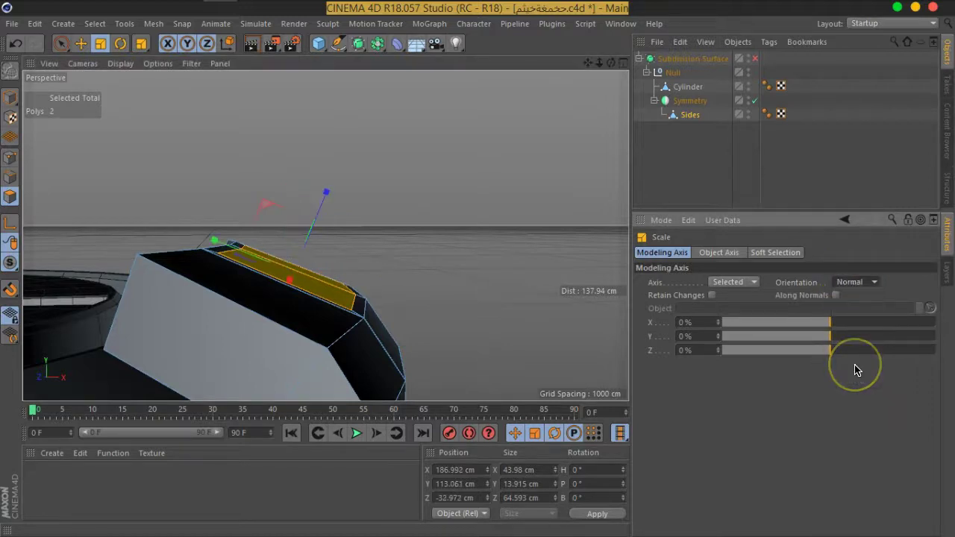
Shrink the two top polygons to about 84%, giving 27.317 × 8.021 × 56.482 cm
mouse_move(630, 343)
left_mouse_down("alt")
mouse_move(400, 272)
mouse_move(433, 281)
mouse_move(276, 166)
left_mouse_up("alt")
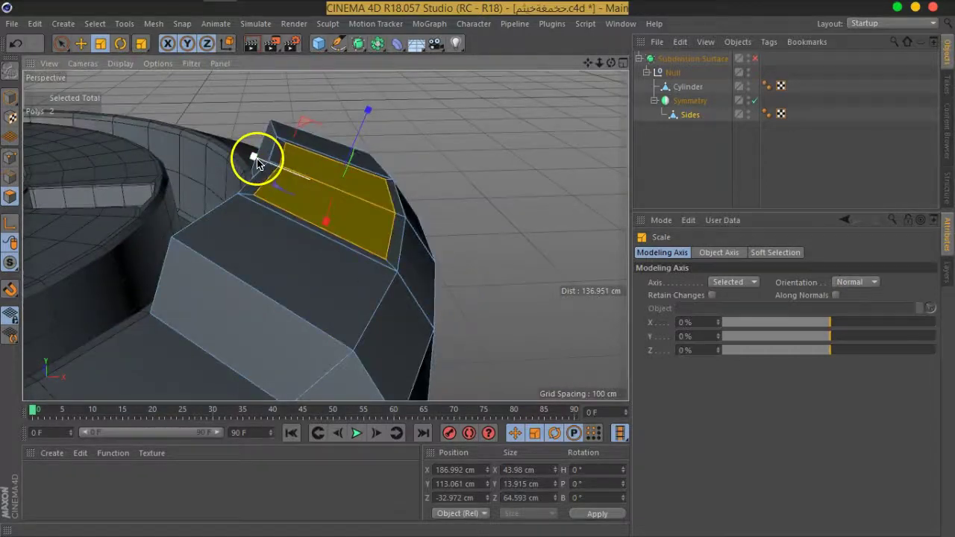
mouse_move(289, 176)
left_mouse_down("alt")
mouse_move(290, 229)
mouse_move(192, 271)
left_mouse_up("alt")
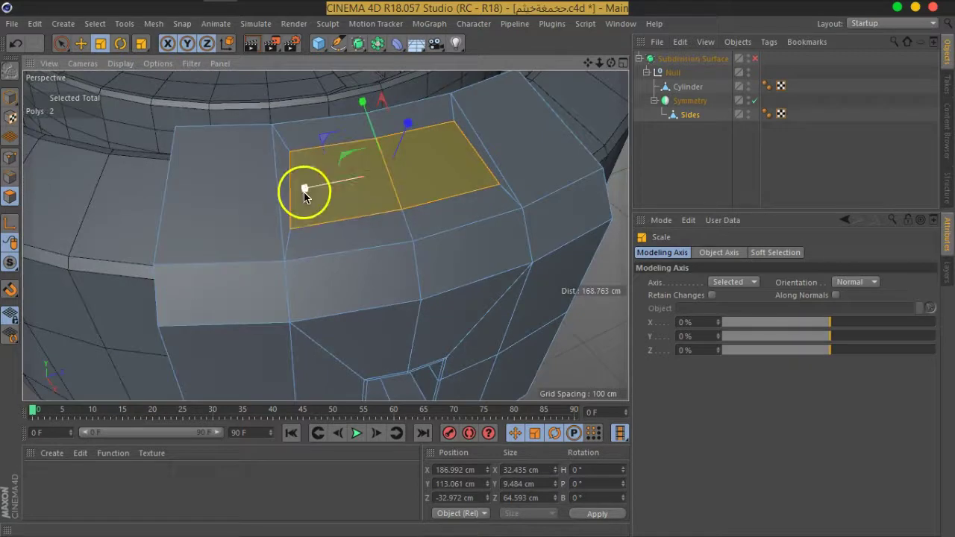
mouse_move(315, 194)
left_mouse_down()
mouse_move(260, 213)
mouse_move(346, 231)
mouse_move(399, 154)
mouse_move(241, 173)
left_mouse_up()
mouse_move(265, 142)
left_mouse_down()
mouse_move(331, 196)
mouse_move(362, 139)
mouse_move(264, 156)
mouse_move(343, 253)
left_mouse_up()
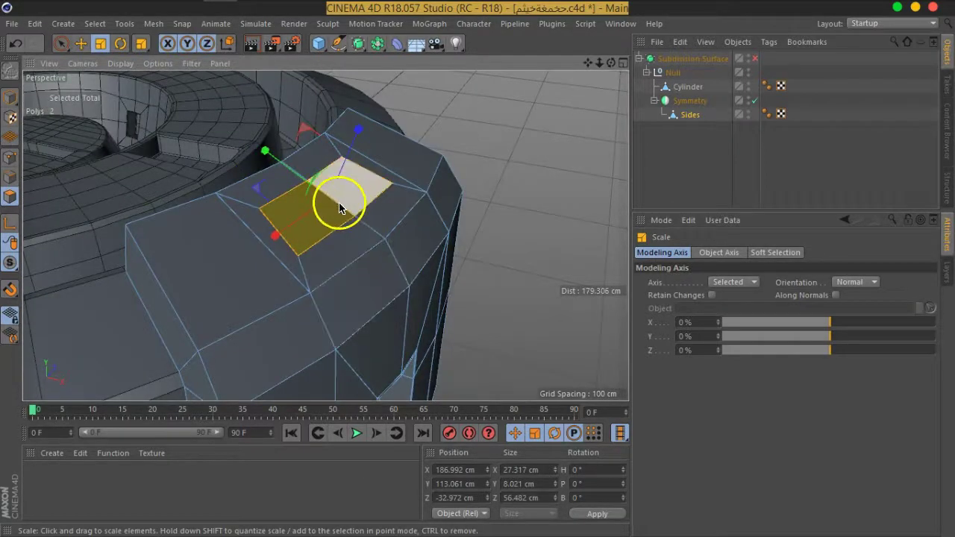
Inset the shrunken top polygons by about 1.2 cm
right_click(341, 199)
left_click(392, 304)
left_click_drag(397, 192, 393, 260, "alt")
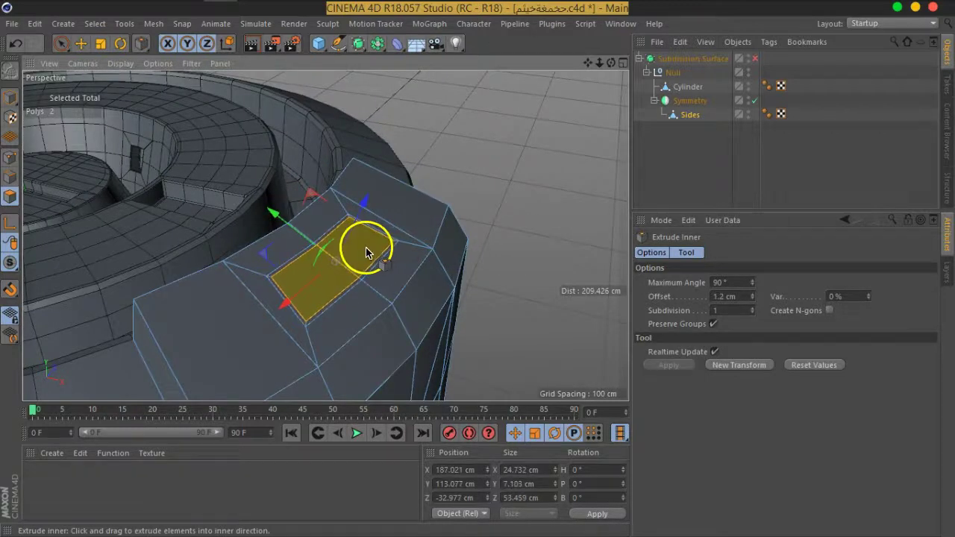
Extrude the top polygons inward into a slot, then deselect to view it
right_click(364, 252)
left_click(394, 251)
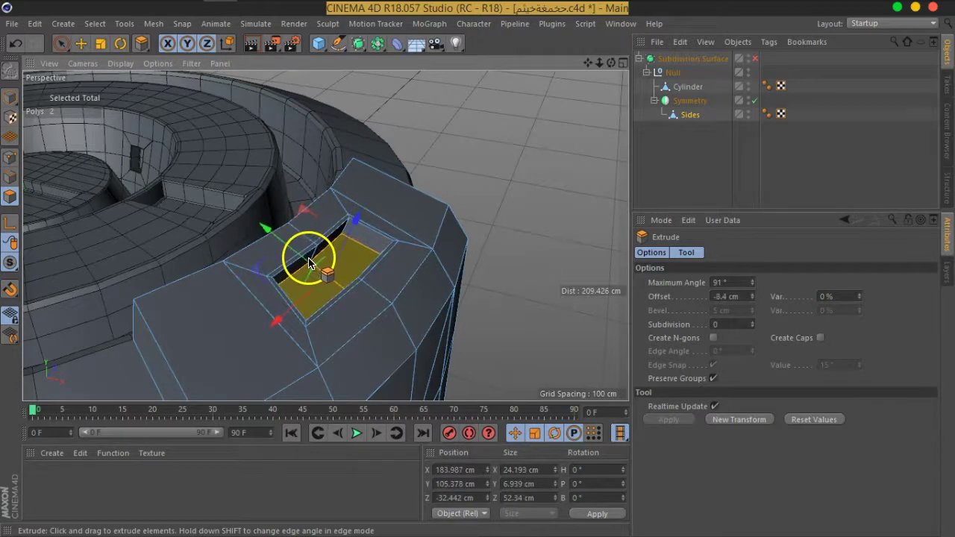
left_click(649, 177)
mouse_move(448, 224)
left_mouse_down("alt")
mouse_move(335, 273)
mouse_move(411, 249)
mouse_move(348, 218)
mouse_move(410, 241)
mouse_move(429, 237)
left_mouse_up("alt")
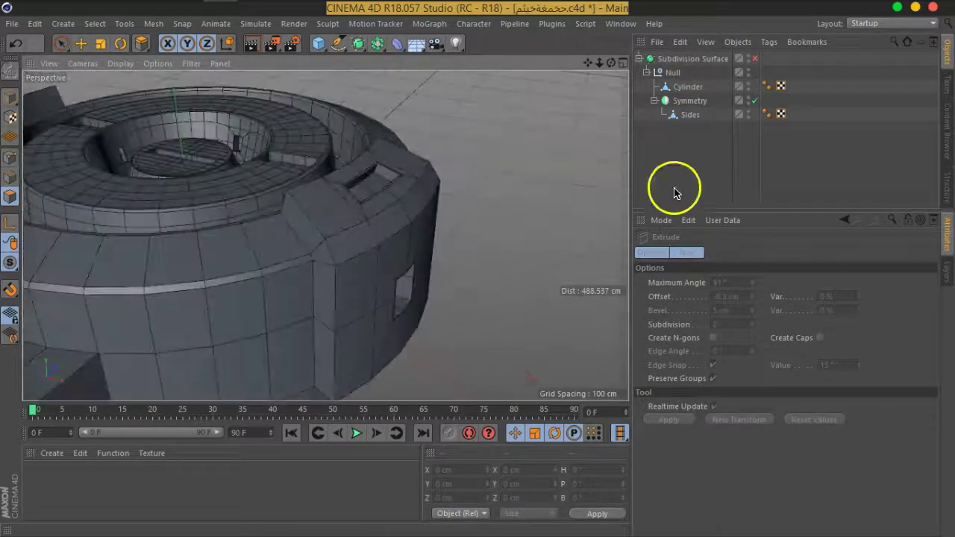
Enable the Subdivision Surface to round the model, then reselect the Sides object
left_click(754, 58)
mouse_move(437, 324)
left_mouse_down("alt")
mouse_move(395, 292)
mouse_move(260, 266)
mouse_move(336, 266)
mouse_move(448, 224)
mouse_move(465, 228)
mouse_move(473, 288)
mouse_move(416, 270)
mouse_move(412, 314)
mouse_move(384, 251)
mouse_move(422, 356)
mouse_move(433, 219)
mouse_move(456, 249)
mouse_move(453, 270)
mouse_move(417, 284)
mouse_move(468, 233)
left_mouse_up("alt")
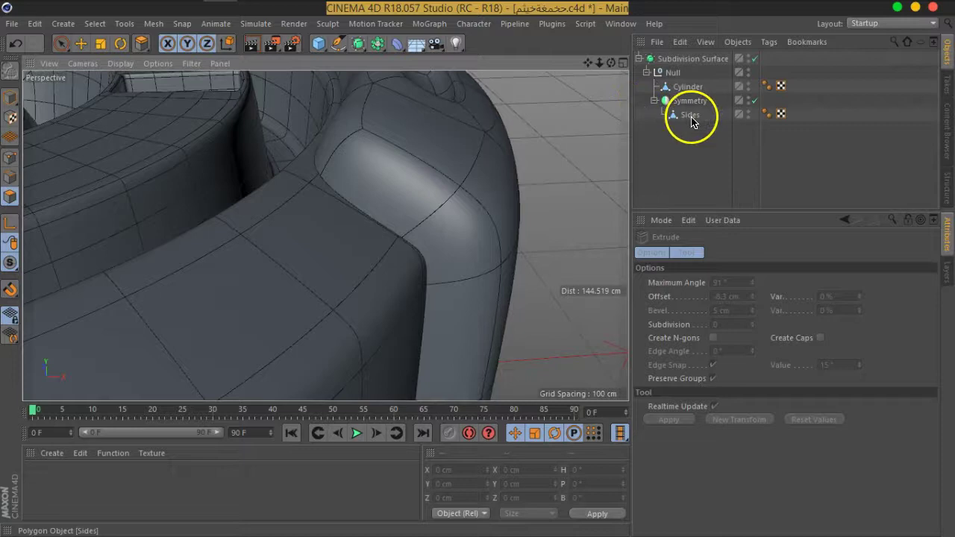
left_click(692, 121)
left_click_drag(501, 199, 465, 188, "alt")
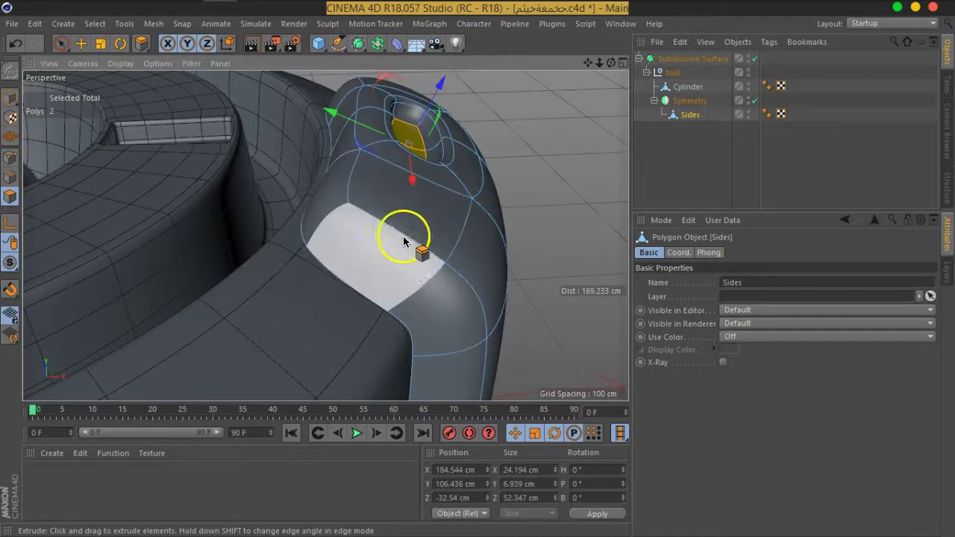
Cut a support edge loop near the box corner with Loop/Path Cut, smoothing off
right_click(464, 300)
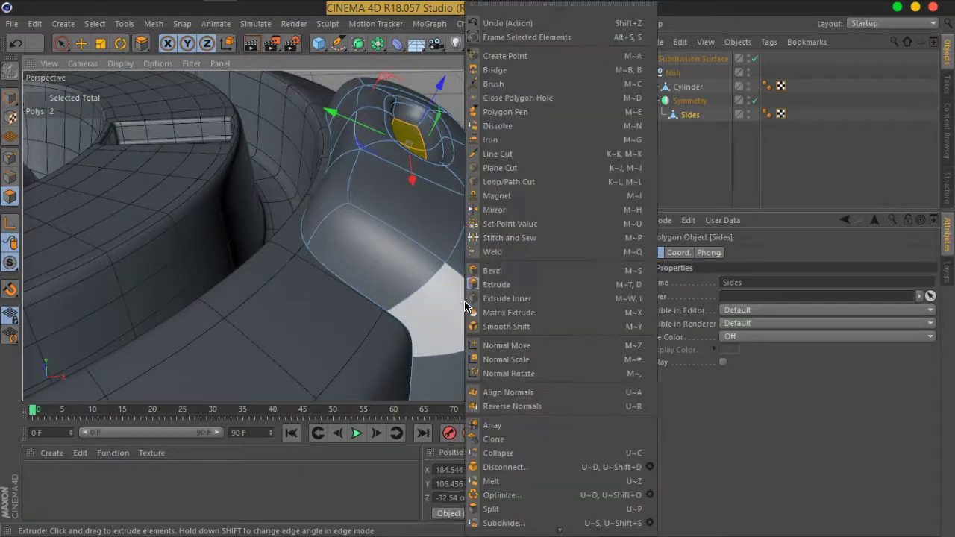
left_click(510, 182)
left_click(756, 59)
mouse_move(471, 167)
left_mouse_down("alt")
mouse_move(379, 209)
mouse_move(465, 214)
left_mouse_up("alt")
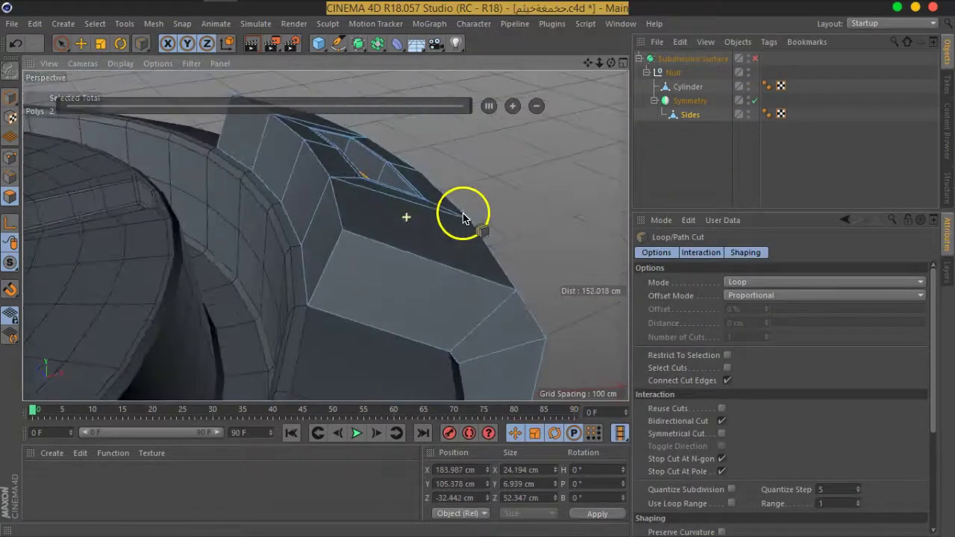
left_click(307, 301)
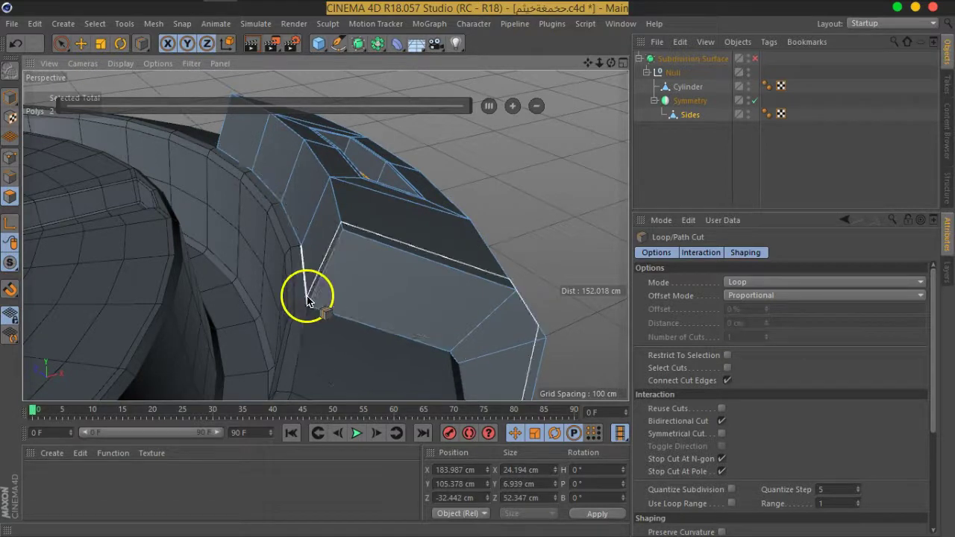
Check the box edges with subdivision briefly on, then leave smoothing off
left_click_drag(307, 301, 454, 284, "alt")
mouse_move(416, 270)
left_mouse_down("alt")
mouse_move(422, 239)
mouse_move(132, 214)
mouse_move(229, 241)
mouse_move(137, 265)
left_mouse_up("alt")
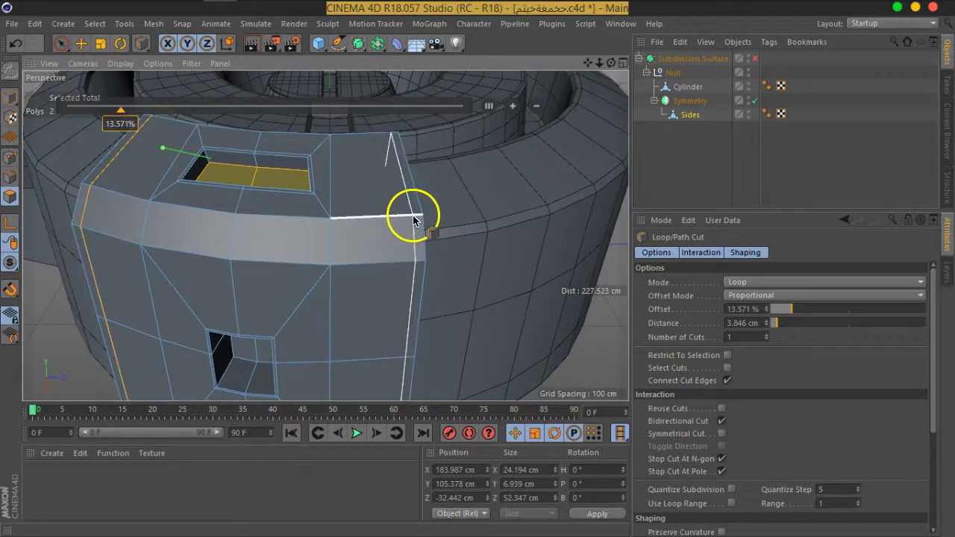
mouse_move(412, 228)
left_mouse_down("alt")
mouse_move(384, 262)
mouse_move(359, 256)
mouse_move(375, 264)
mouse_move(390, 214)
left_mouse_up("alt")
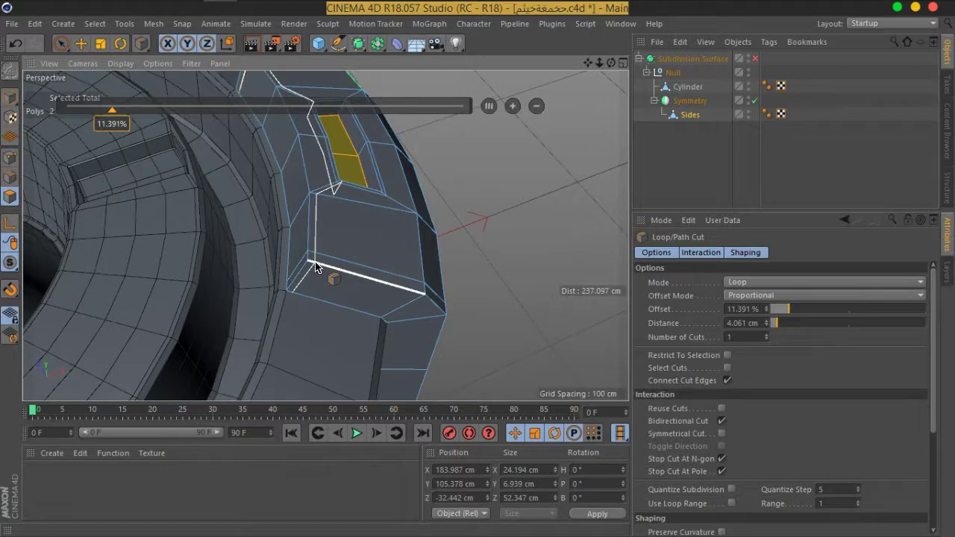
mouse_move(354, 292)
left_mouse_down("alt")
mouse_move(335, 266)
mouse_move(200, 222)
mouse_move(228, 216)
mouse_move(288, 229)
left_mouse_up("alt")
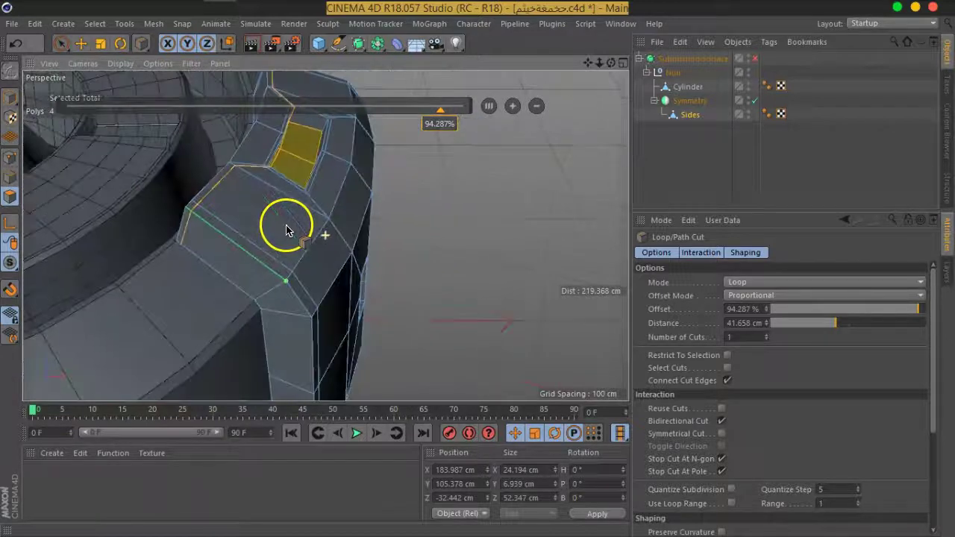
left_click(754, 59)
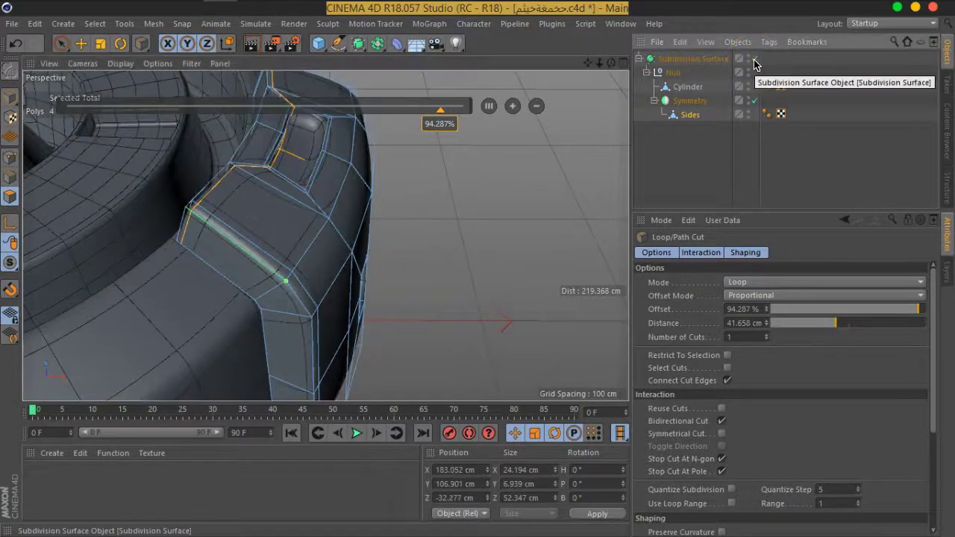
left_click(755, 59)
mouse_move(388, 172)
left_mouse_down("alt")
mouse_move(352, 192)
mouse_move(331, 251)
mouse_move(370, 282)
mouse_move(442, 268)
mouse_move(370, 241)
left_mouse_up("alt")
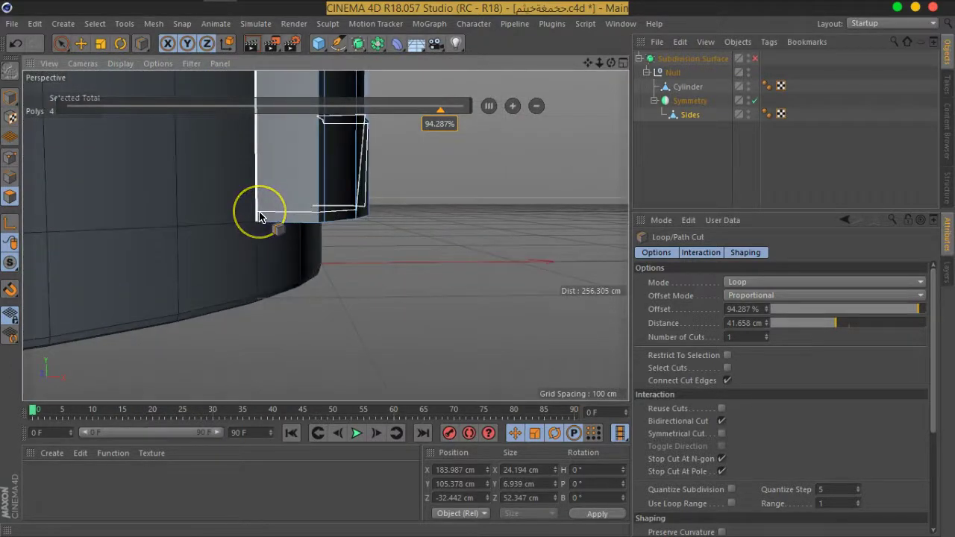
mouse_move(259, 218)
left_mouse_down("alt")
mouse_move(331, 251)
mouse_move(292, 239)
mouse_move(391, 188)
mouse_move(390, 341)
mouse_move(315, 241)
mouse_move(309, 250)
mouse_move(401, 242)
mouse_move(428, 224)
mouse_move(444, 239)
mouse_move(409, 222)
mouse_move(413, 212)
mouse_move(394, 234)
left_mouse_up("alt")
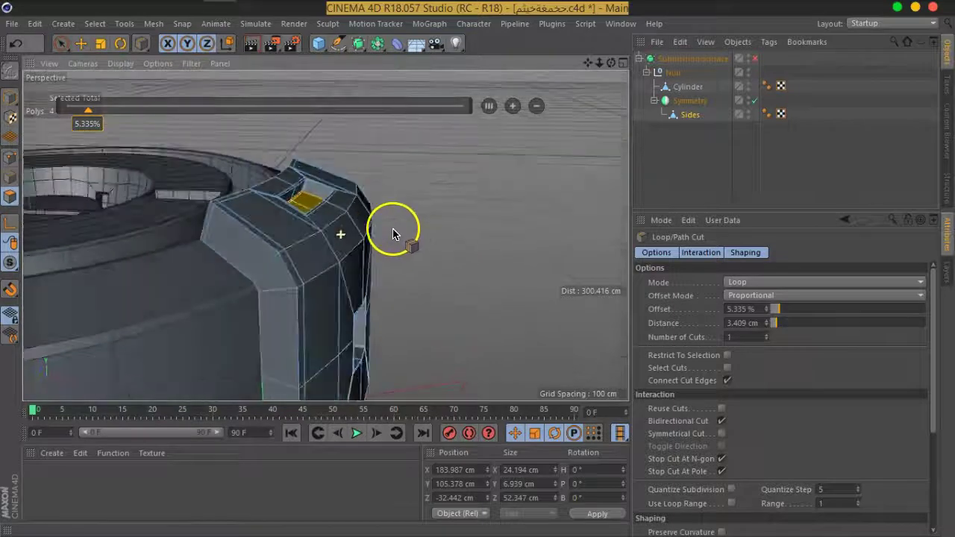
Check the added loops at about 78.3% and 6.35% with smoothing on, then turn it off
left_click(757, 60)
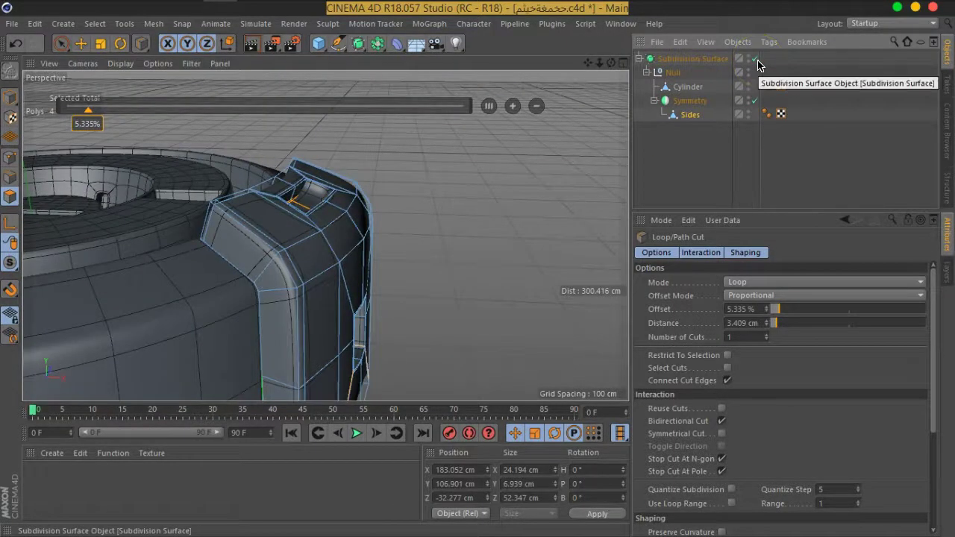
left_click(756, 60)
mouse_move(405, 245)
left_mouse_down("alt")
mouse_move(309, 256)
mouse_move(203, 250)
mouse_move(145, 264)
mouse_move(341, 292)
mouse_move(363, 226)
mouse_move(318, 286)
mouse_move(331, 269)
left_mouse_up("alt")
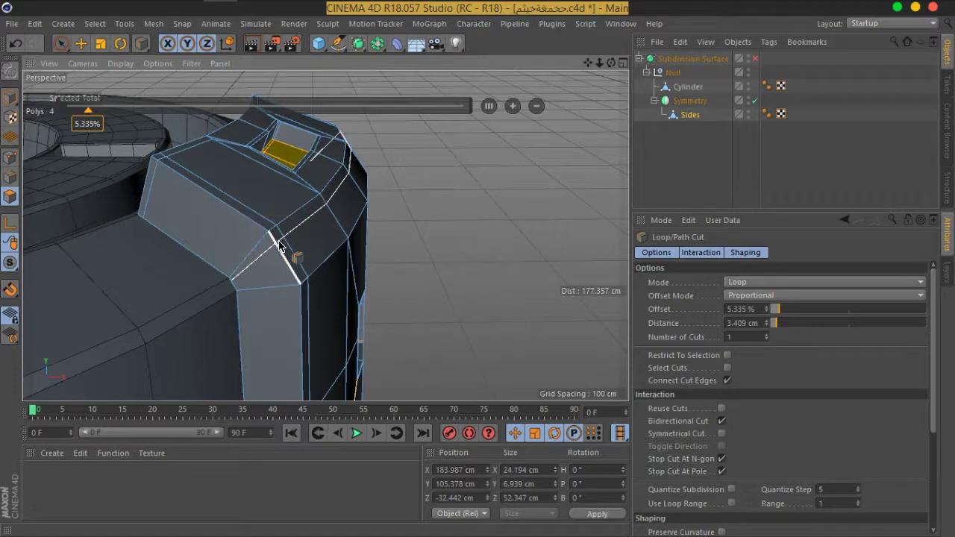
left_click(754, 59)
mouse_move(351, 257)
left_mouse_down("alt")
mouse_move(373, 251)
mouse_move(267, 213)
mouse_move(223, 216)
mouse_move(426, 224)
mouse_move(268, 227)
left_mouse_up("alt")
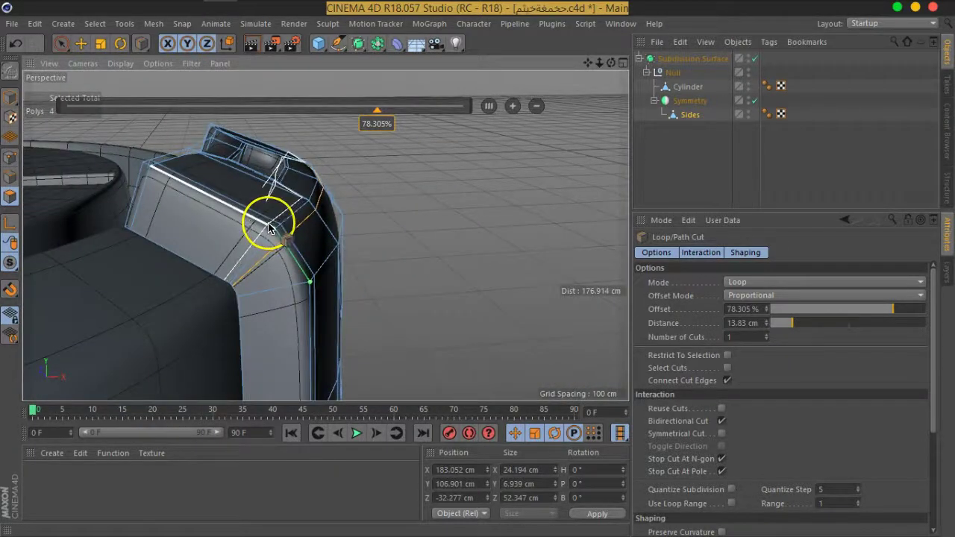
mouse_move(267, 233)
left_mouse_down("alt")
mouse_move(358, 228)
mouse_move(214, 282)
mouse_move(381, 245)
mouse_move(371, 217)
left_mouse_up("alt")
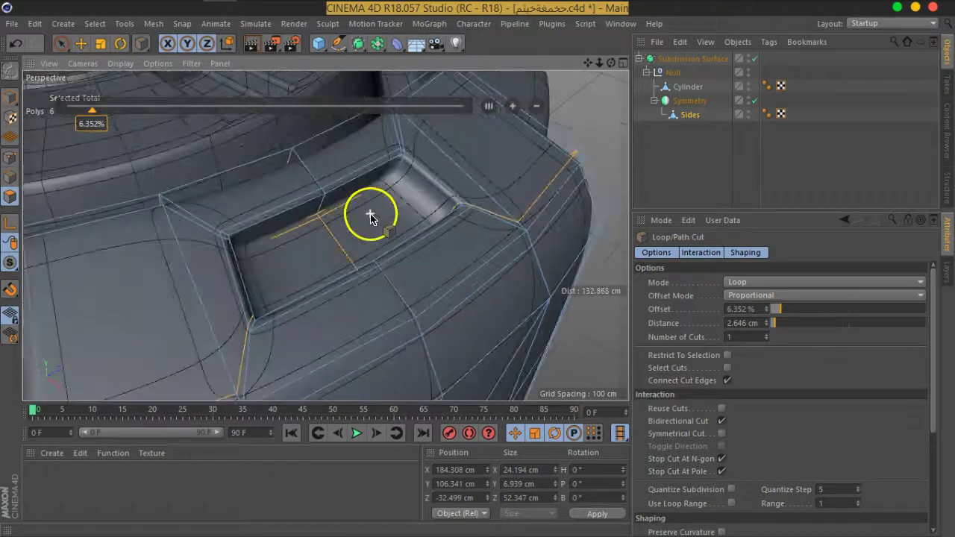
left_click(756, 58)
mouse_move(373, 227)
left_mouse_down("alt")
mouse_move(411, 234)
mouse_move(212, 252)
mouse_move(307, 294)
mouse_move(470, 246)
mouse_move(452, 219)
mouse_move(421, 260)
mouse_move(418, 238)
left_mouse_up("alt")
right_click(410, 244)
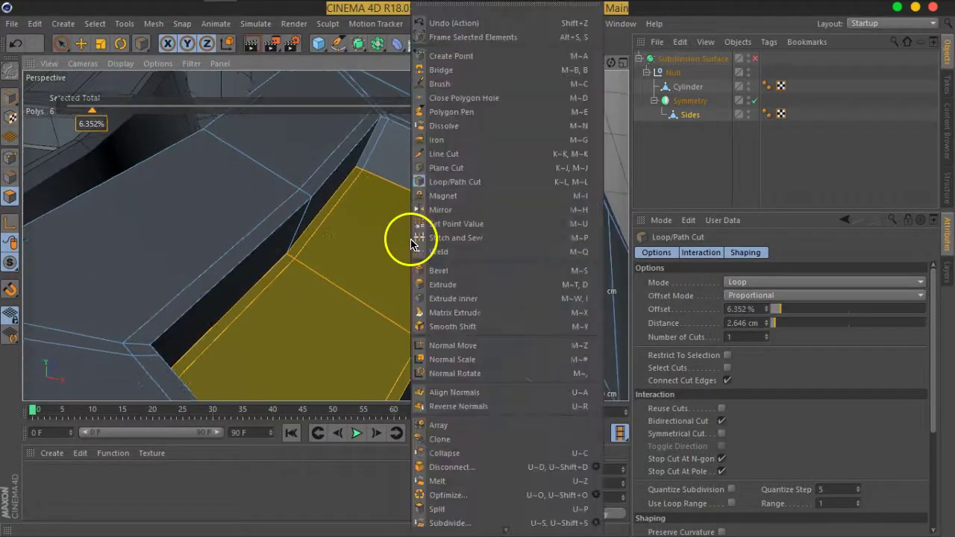
left_click(455, 299)
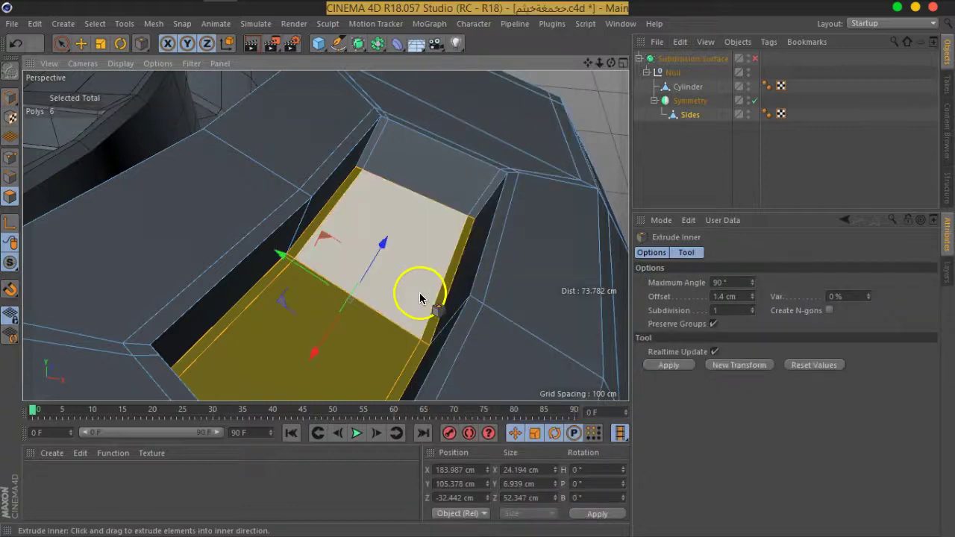
left_click_drag(417, 299, 415, 296)
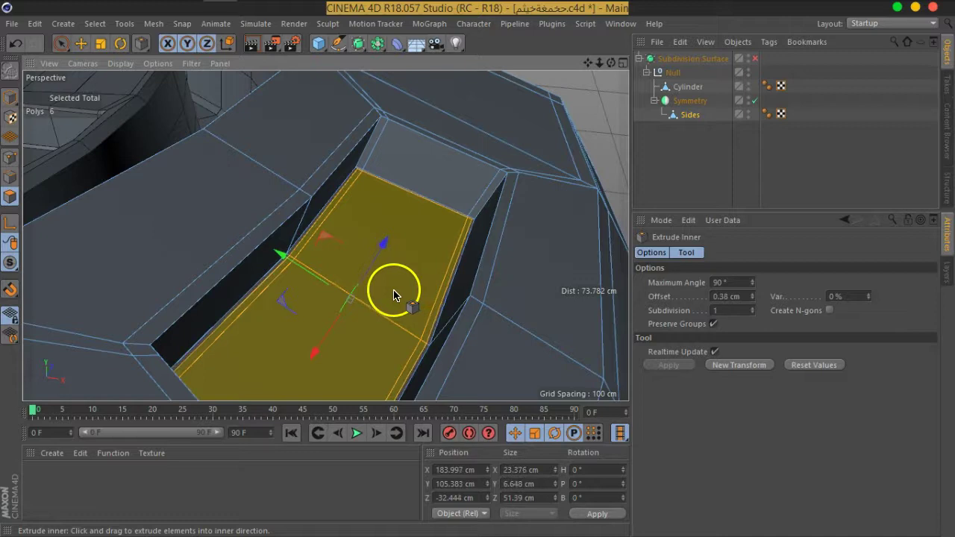
mouse_move(394, 295)
left_mouse_down("alt")
mouse_move(274, 273)
mouse_move(336, 257)
left_mouse_up("alt")
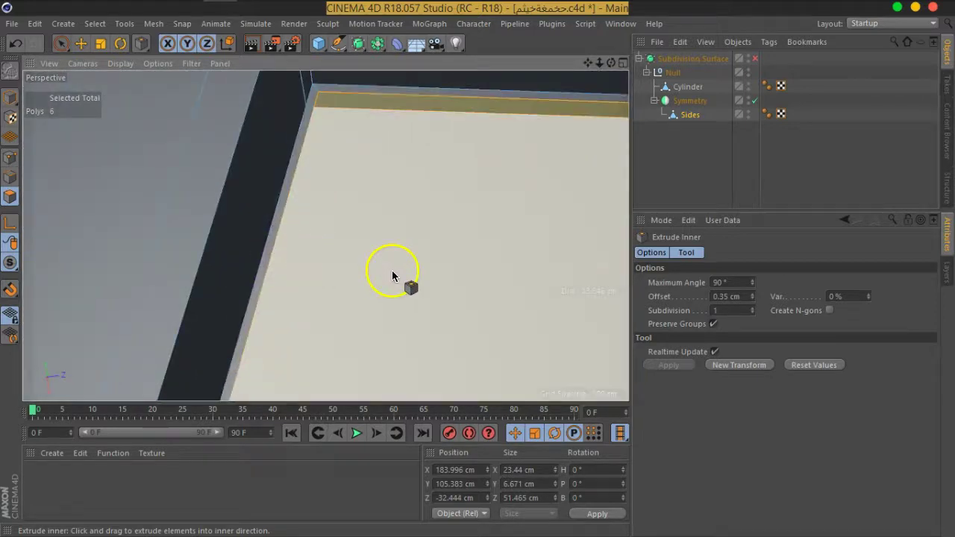
left_click_drag(470, 253, 507, 231, "alt")
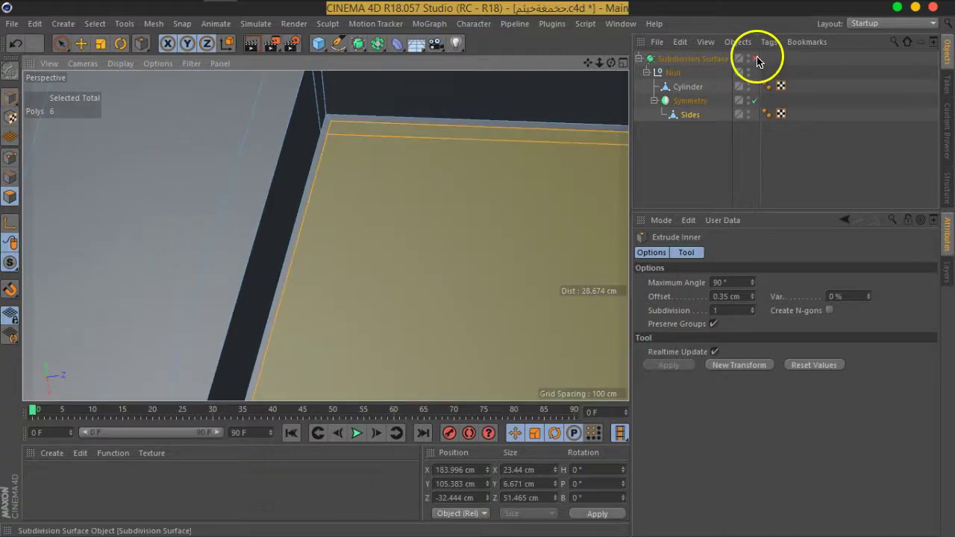
scroll(532, 141, "down", 3)
scroll(532, 141, "down", 5)
mouse_move(536, 153)
left_mouse_down("alt")
mouse_move(351, 207)
mouse_move(322, 226)
mouse_move(578, 158)
mouse_move(386, 256)
mouse_move(329, 233)
mouse_move(430, 259)
mouse_move(283, 192)
mouse_move(291, 155)
left_mouse_up("alt")
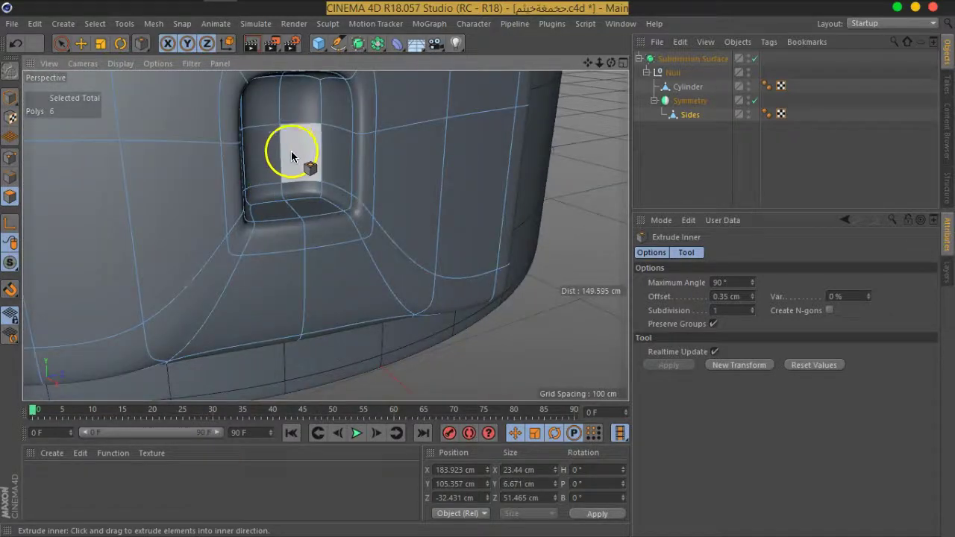
left_click(755, 59)
left_click_drag(420, 213, 714, 154, "alt")
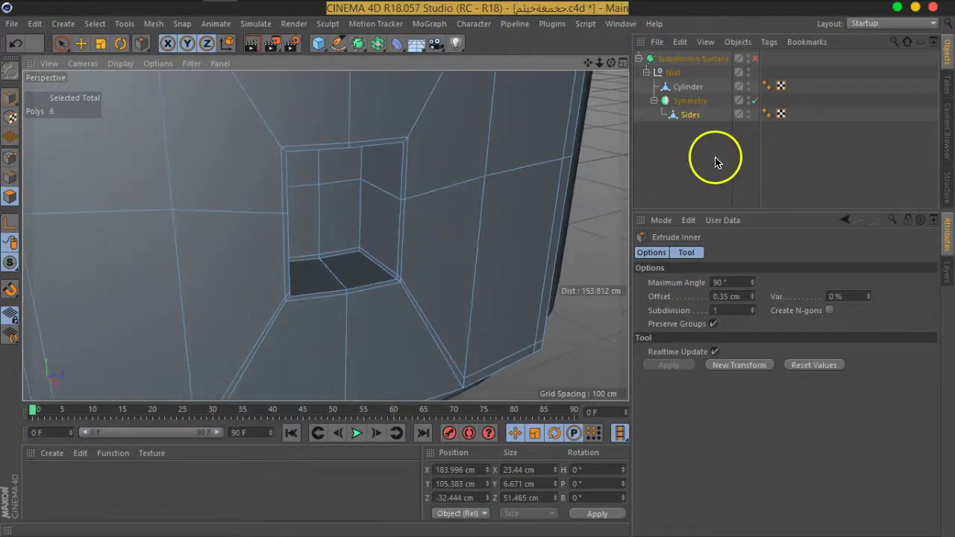
scroll(346, 289, "up", 2)
scroll(358, 266, "up", 2)
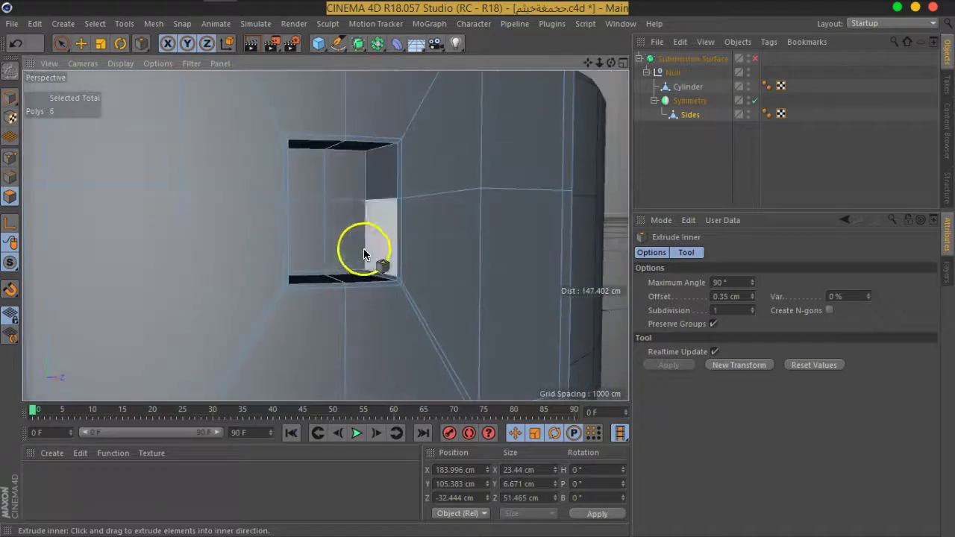
scroll(366, 256, "up", 2)
scroll(362, 249, "up", 2)
scroll(358, 291, "up", 2)
scroll(374, 299, "down", 2)
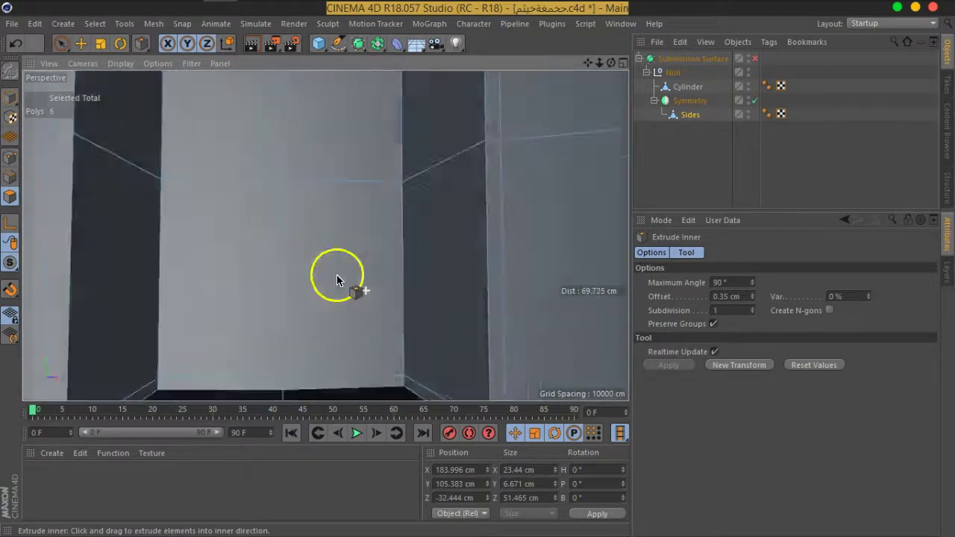
scroll(328, 274, "down", 2)
scroll(343, 265, "down", 2)
scroll(388, 276, "up", 2)
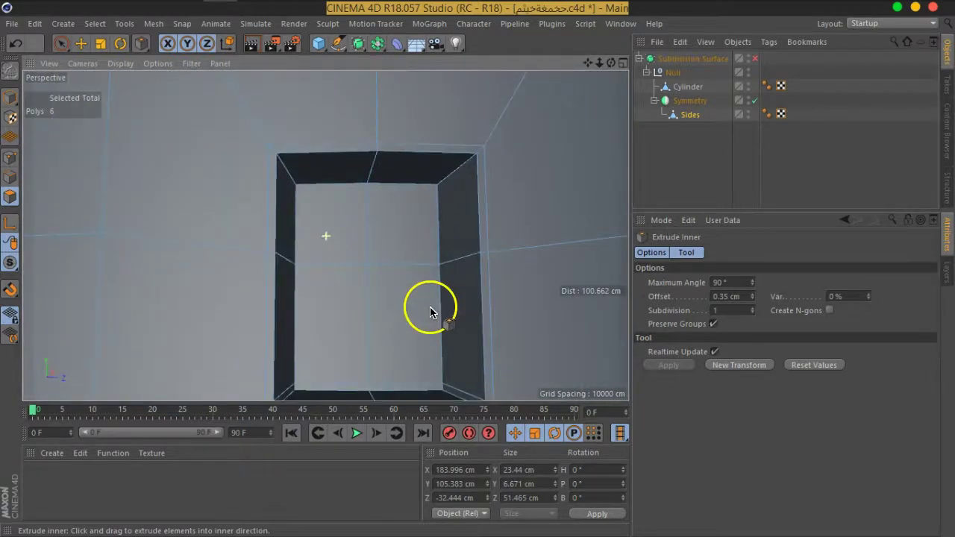
scroll(424, 273, "down", 4)
mouse_move(419, 280)
left_mouse_down("alt")
mouse_move(453, 305)
mouse_move(395, 322)
mouse_move(373, 356)
mouse_move(447, 335)
mouse_move(405, 288)
left_mouse_up("alt")
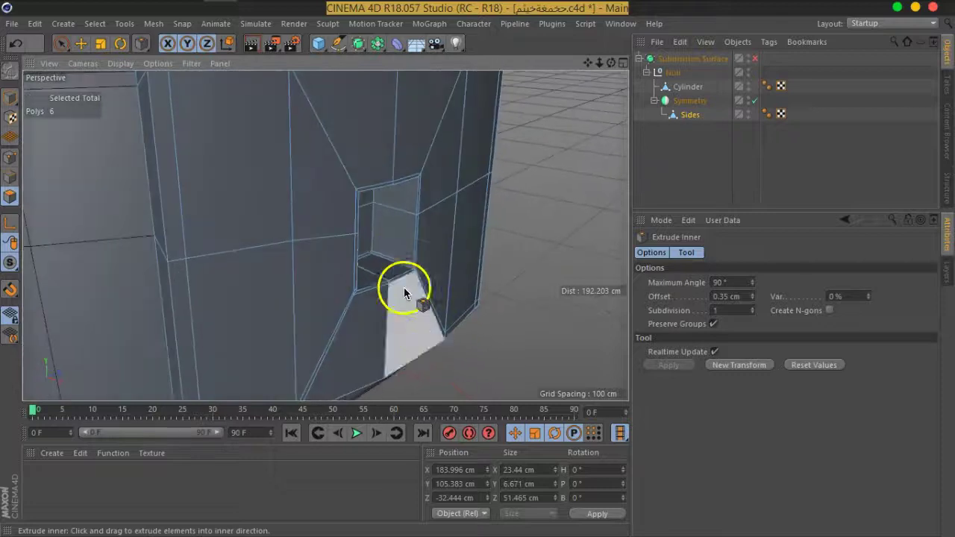
Cut an edge loop near the recess's top rim at a 93.771% offset
right_click(380, 258)
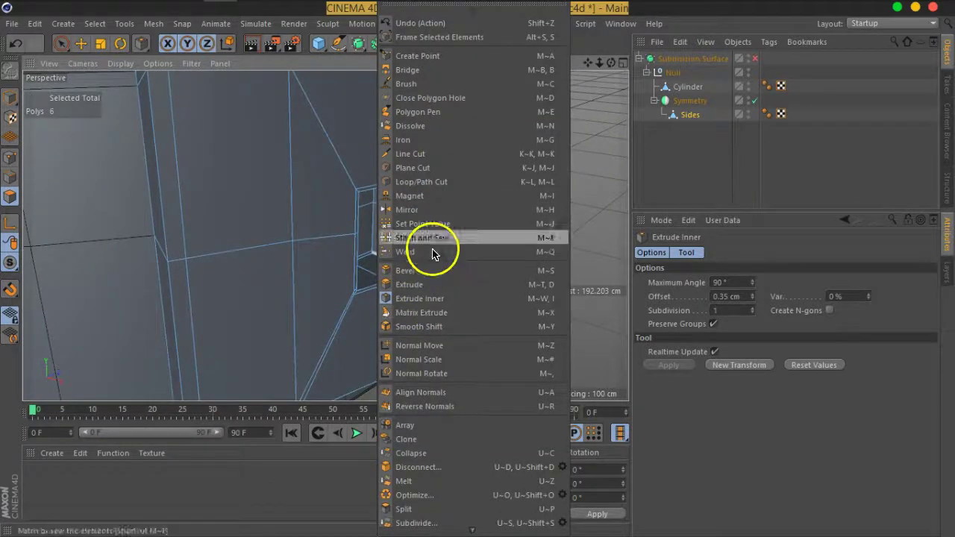
left_click(421, 182)
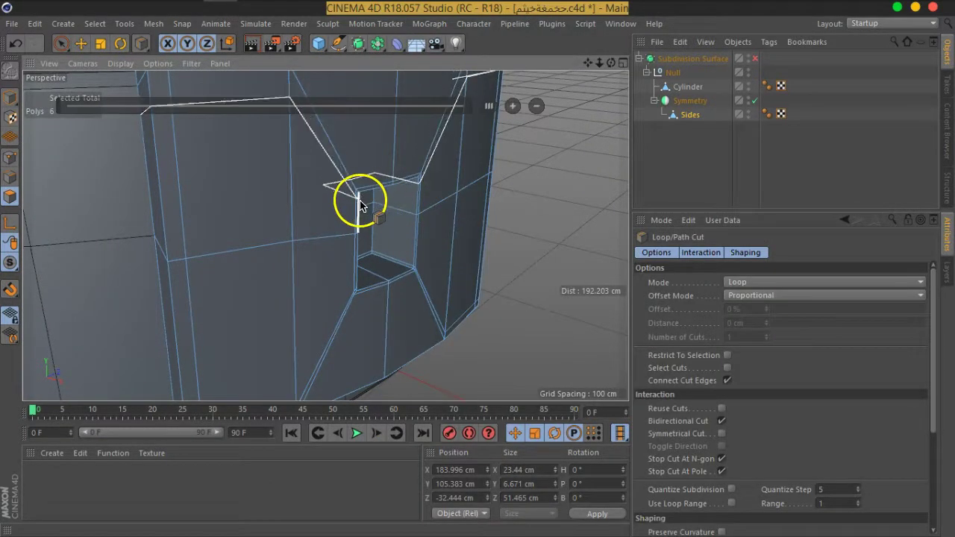
scroll(359, 206, "up", 3)
mouse_move(384, 209)
left_mouse_down("alt")
mouse_move(316, 171)
mouse_move(314, 207)
mouse_move(342, 186)
left_mouse_up("alt")
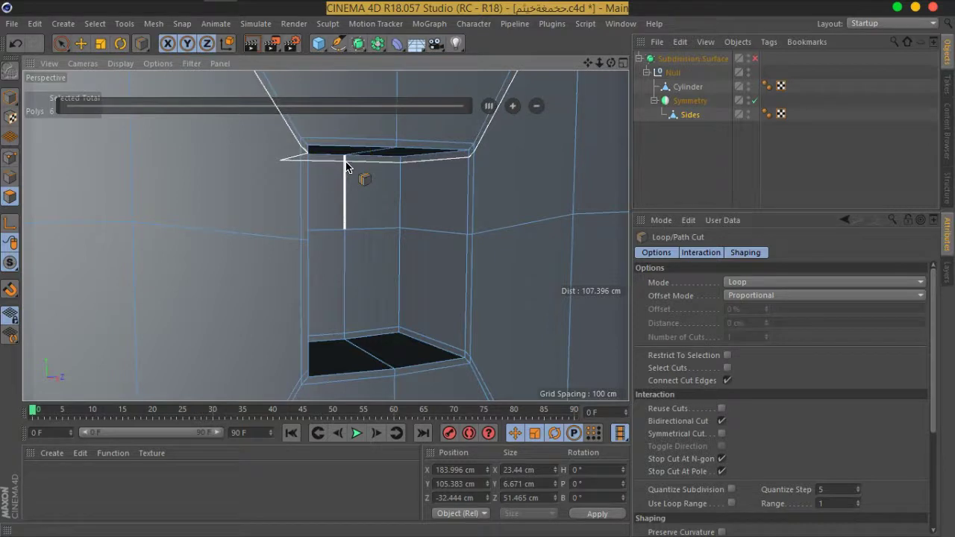
left_click(346, 165)
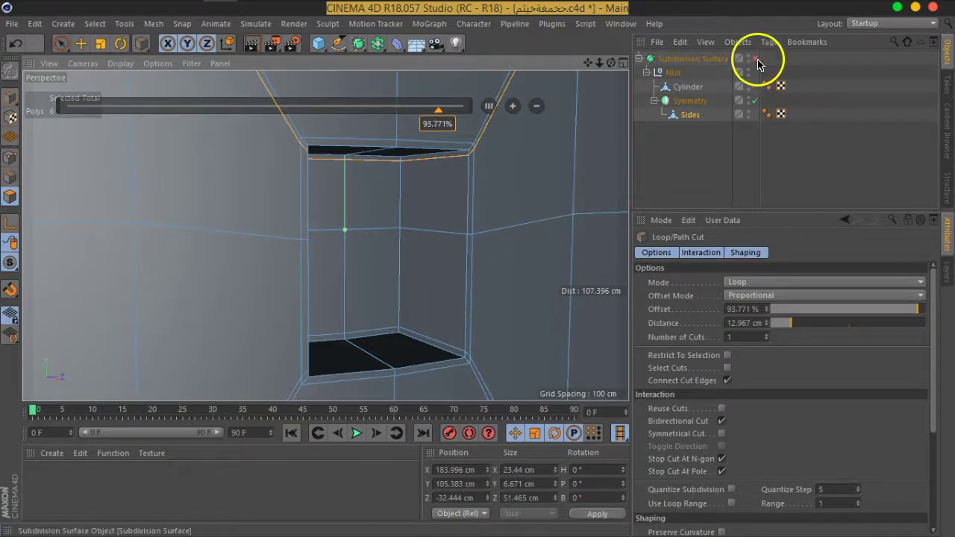
Preview the cut with subdivision smoothing on and off, leaving it off
left_click(756, 59)
left_click_drag(390, 241, 450, 235, "alt")
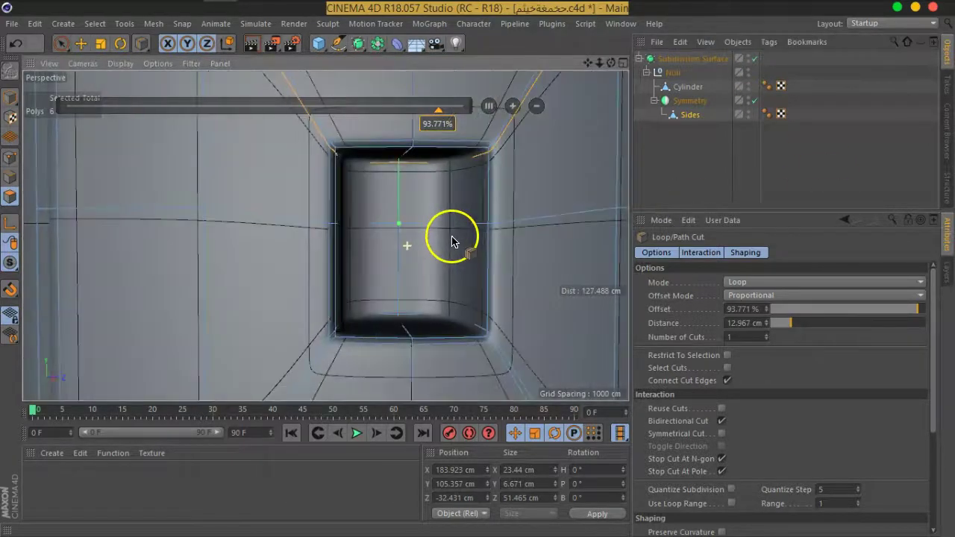
left_click(756, 59)
mouse_move(559, 258)
left_mouse_down("alt")
mouse_move(505, 234)
mouse_move(489, 237)
mouse_move(593, 235)
mouse_move(606, 250)
left_mouse_up("alt")
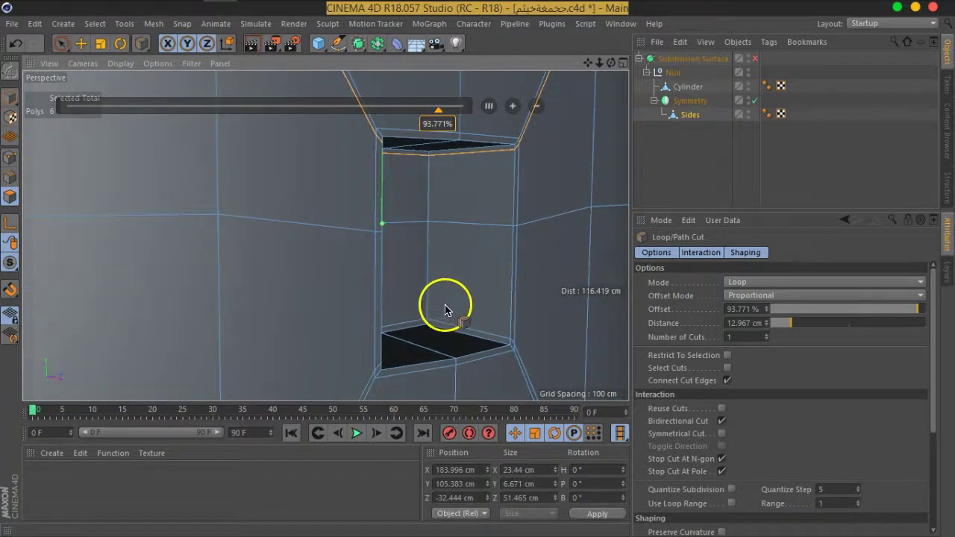
scroll(448, 299, "up", 5)
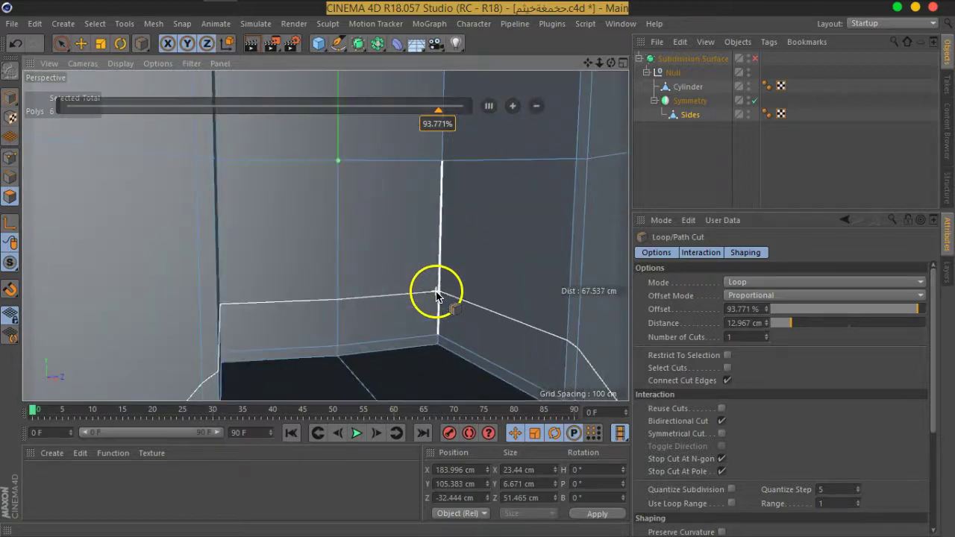
left_click(756, 60)
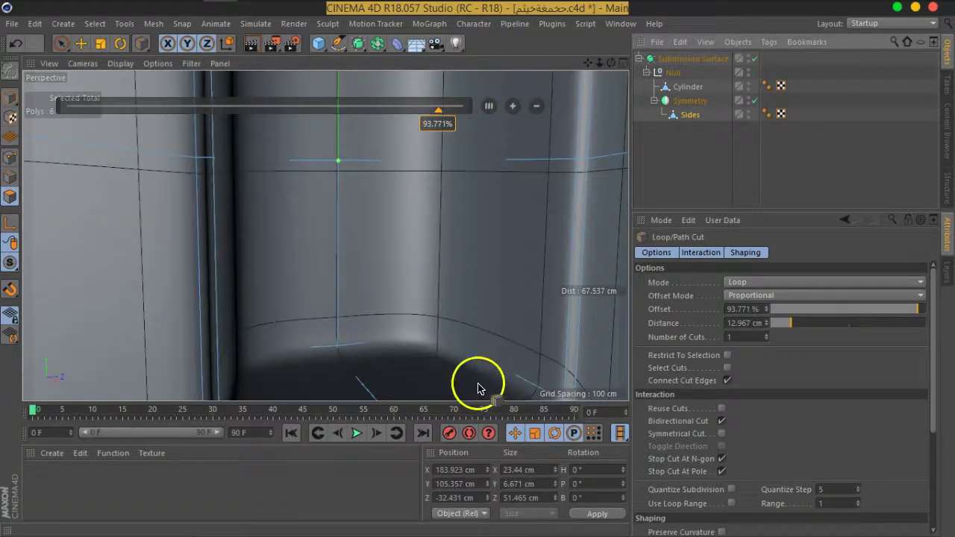
left_click(756, 59)
scroll(421, 313, "down", 3)
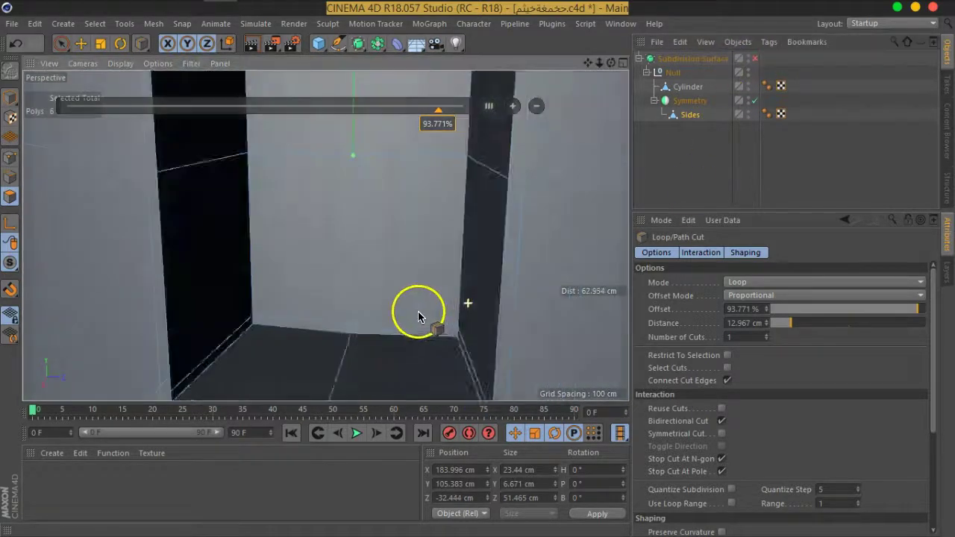
scroll(421, 306, "down", 2)
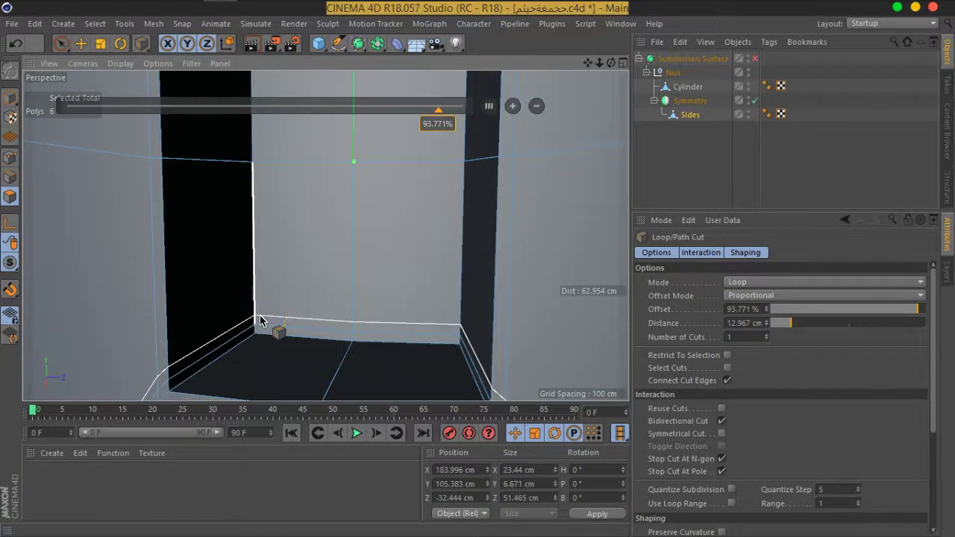
Select the four polygons on the back wall of the recess
left_click(61, 44)
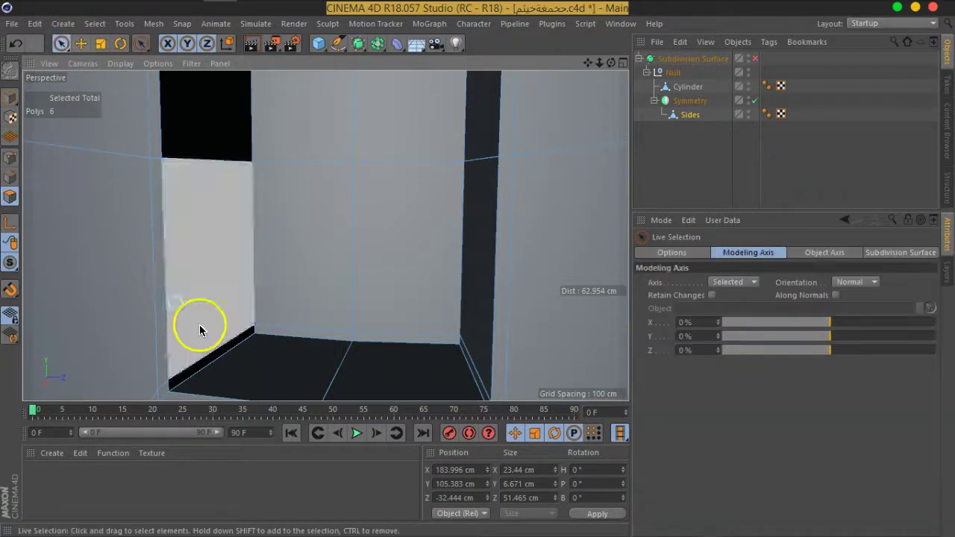
scroll(350, 309, "down", 3)
scroll(388, 269, "down", 2)
scroll(405, 224, "down", 2)
left_click_drag(397, 262, 348, 198)
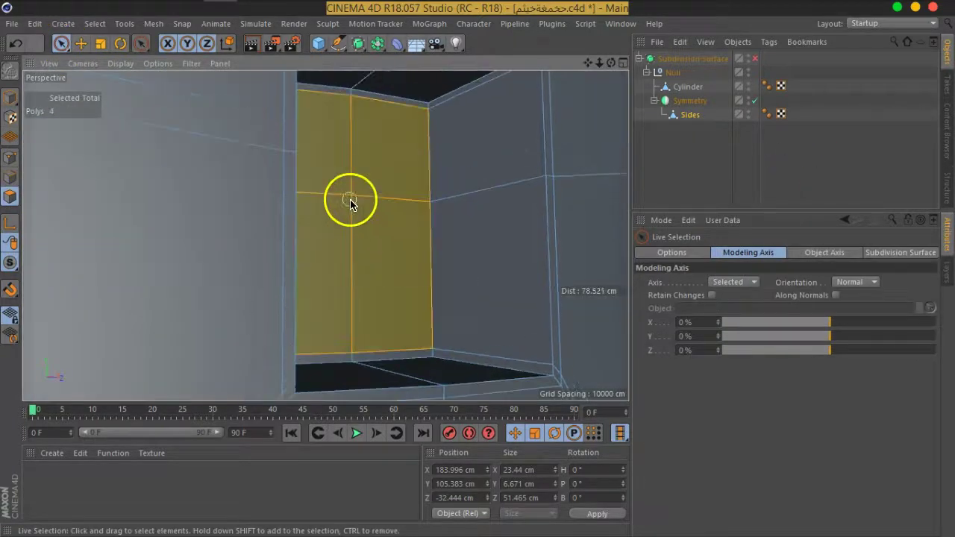
left_click(378, 219, "ctrl")
Inset the selected polygons by 0.12 cm with Extrude Inner, with subdivision smoothing on, then deselect
key("m")
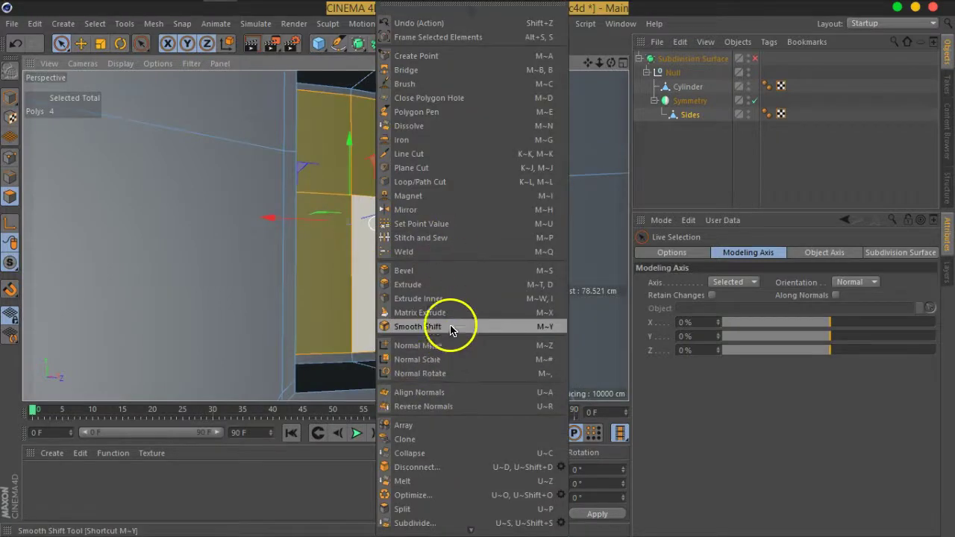
left_click(447, 299)
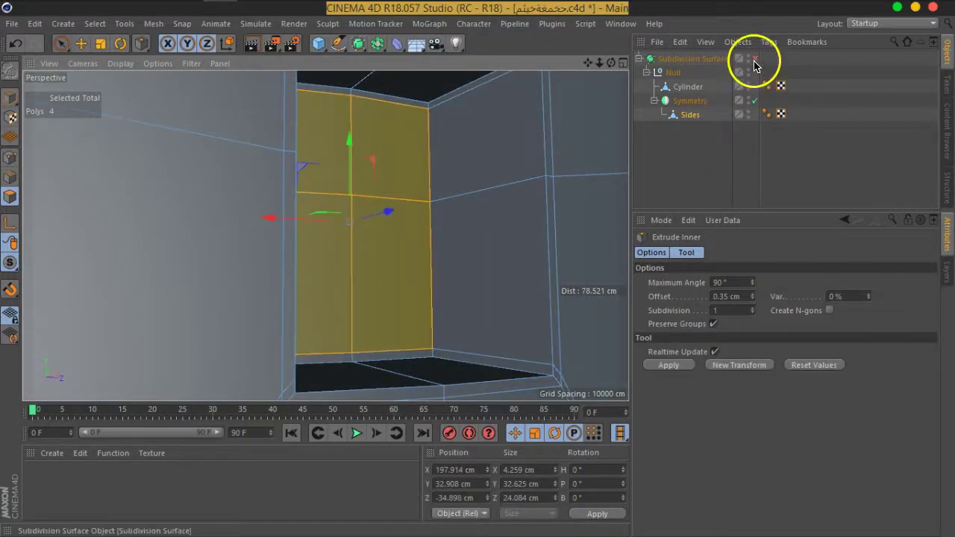
left_click(754, 60)
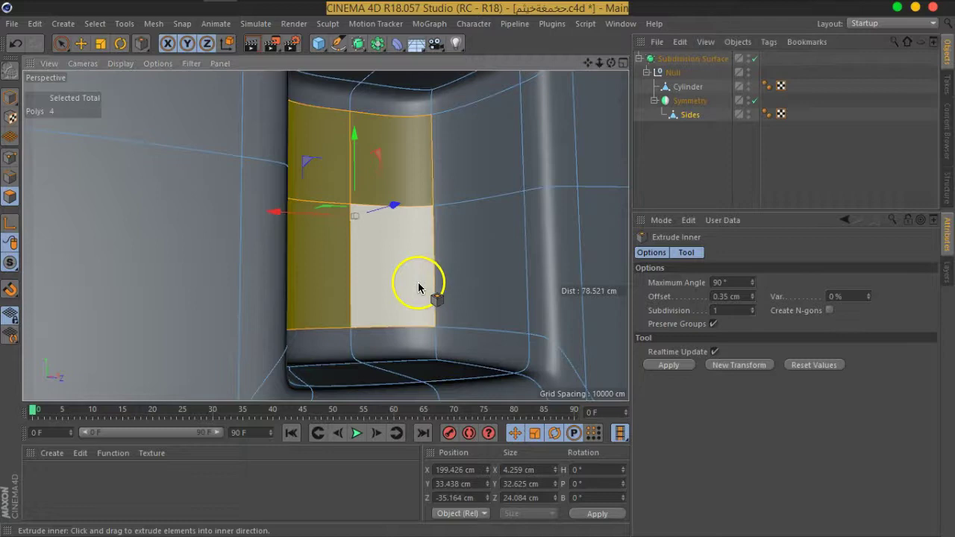
left_click_drag(418, 288, 413, 288)
mouse_move(495, 296)
left_mouse_down("alt")
mouse_move(381, 302)
mouse_move(523, 288)
left_mouse_up("alt")
left_click(672, 177)
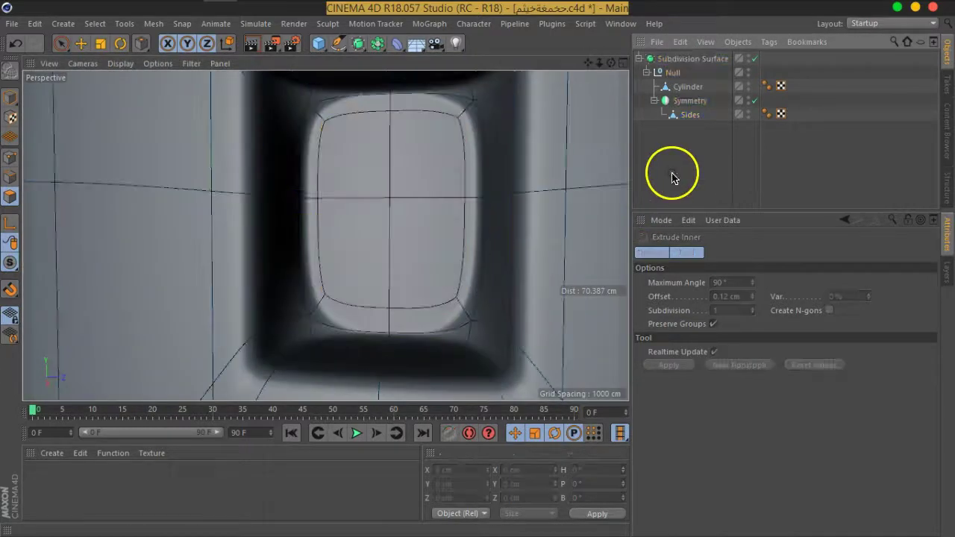
Orbit around to inspect the smoothed model from the side
scroll(299, 216, "down", 5)
mouse_move(228, 213)
left_mouse_down("alt")
mouse_move(318, 244)
mouse_move(293, 155)
mouse_move(260, 219)
mouse_move(385, 271)
mouse_move(533, 250)
mouse_move(305, 265)
mouse_move(260, 239)
mouse_move(414, 249)
mouse_move(276, 269)
mouse_move(152, 258)
mouse_move(241, 277)
mouse_move(411, 264)
mouse_move(465, 235)
mouse_move(418, 233)
left_mouse_up("alt")
scroll(293, 155, "down", 3)
scroll(414, 250, "up", 3)
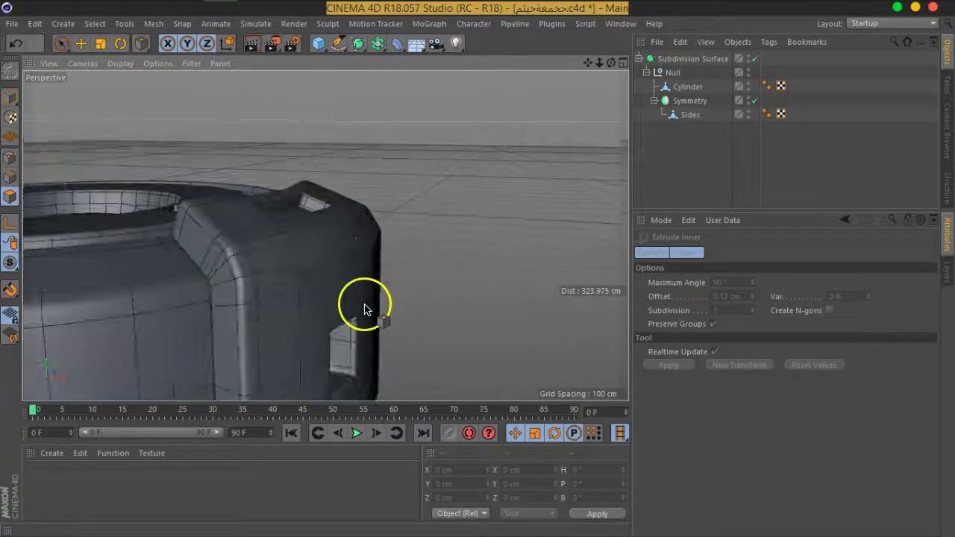
left_click_drag(365, 310, 702, 166, "alt")
With smoothing off, ring-select the edges around the Sides top box and split them with new edges
left_click(755, 59)
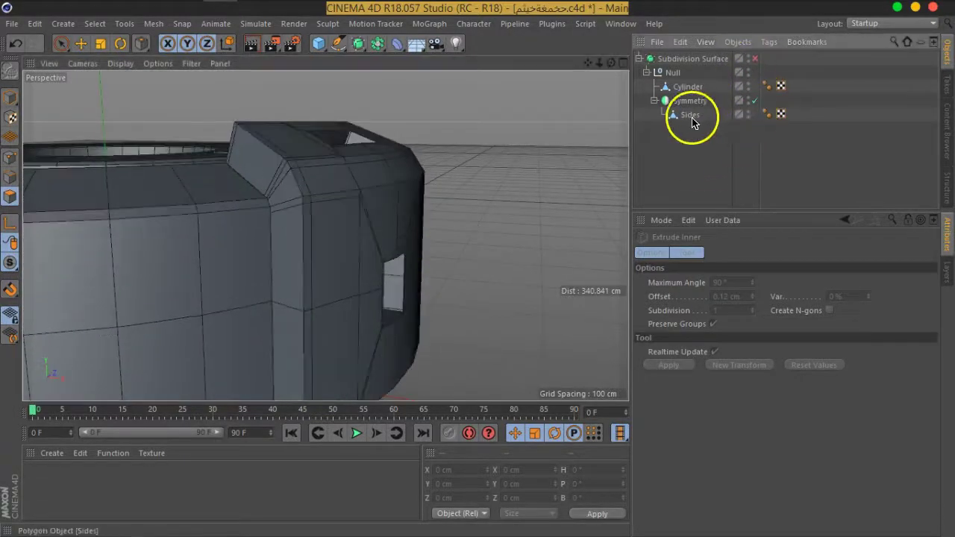
left_click(690, 115)
mouse_move(485, 249)
left_mouse_down("alt")
mouse_move(388, 320)
mouse_move(345, 300)
mouse_move(451, 283)
mouse_move(546, 331)
mouse_move(533, 331)
left_mouse_up("alt")
left_click(93, 24)
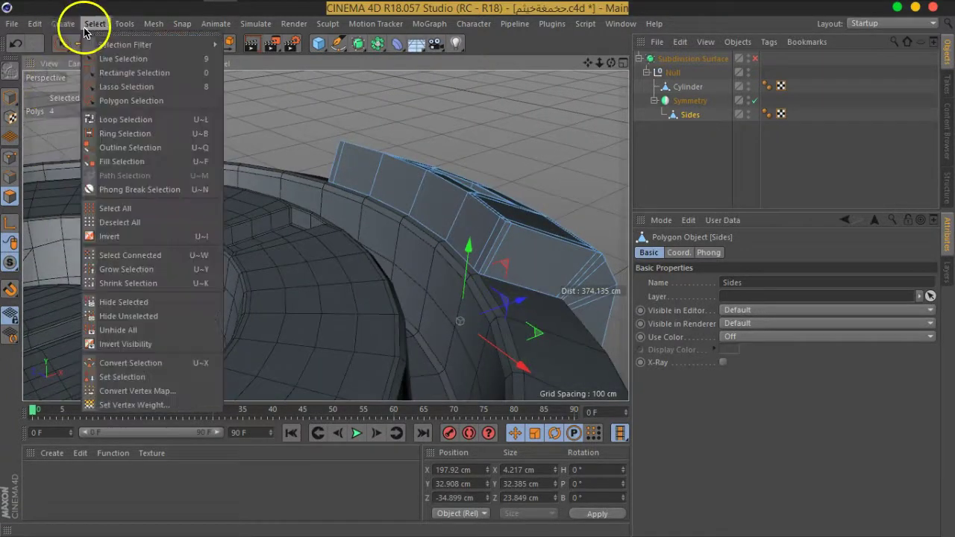
left_click(121, 135)
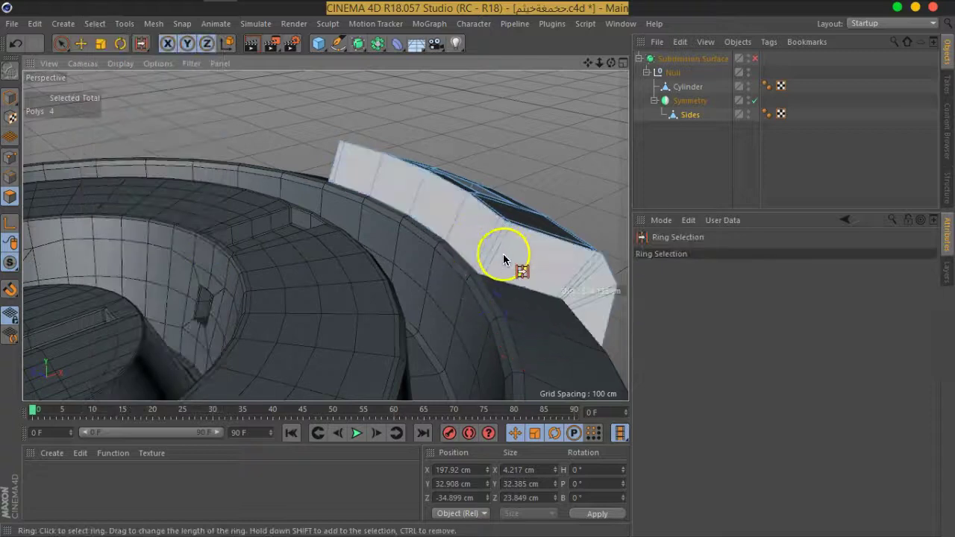
left_click(11, 177)
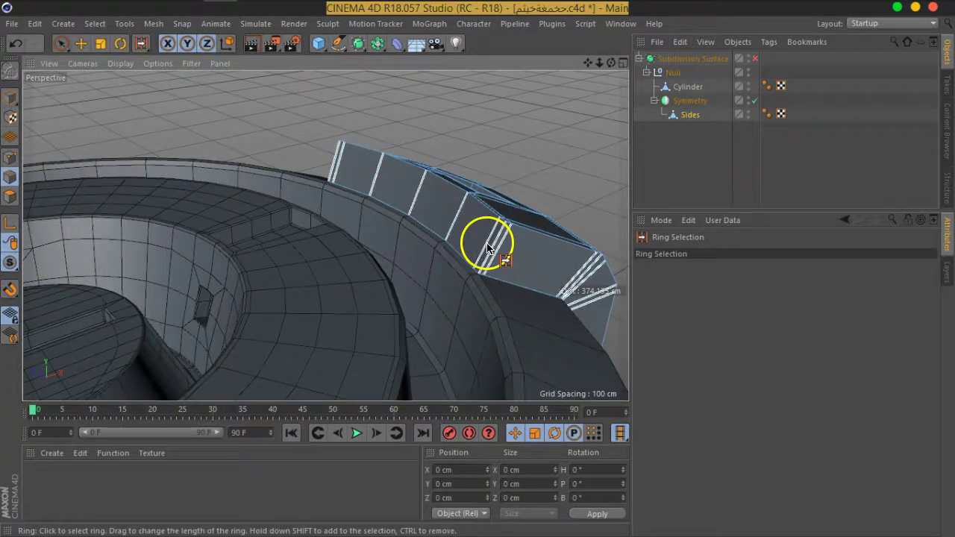
left_click(486, 247)
left_click_drag(520, 300, 239, 267, "alt")
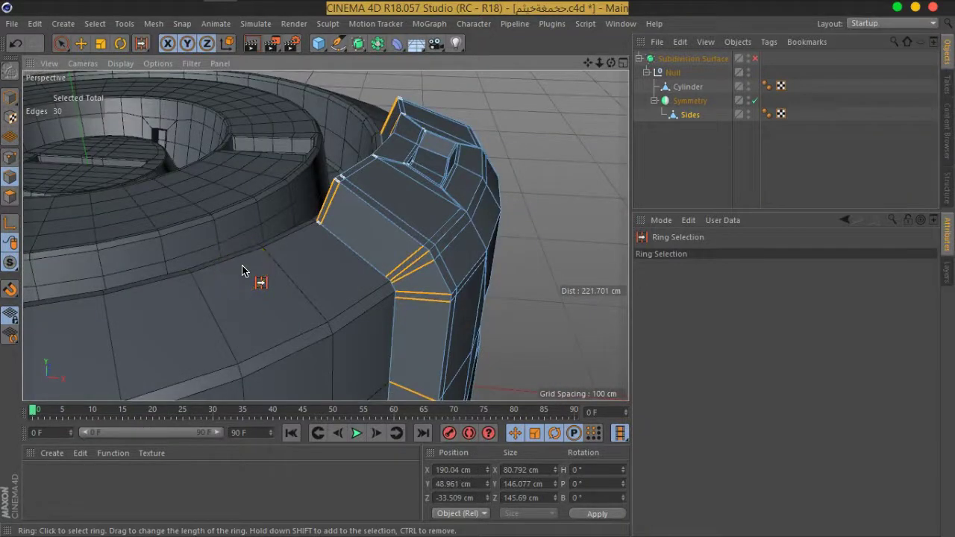
right_click(242, 270)
left_click(241, 270)
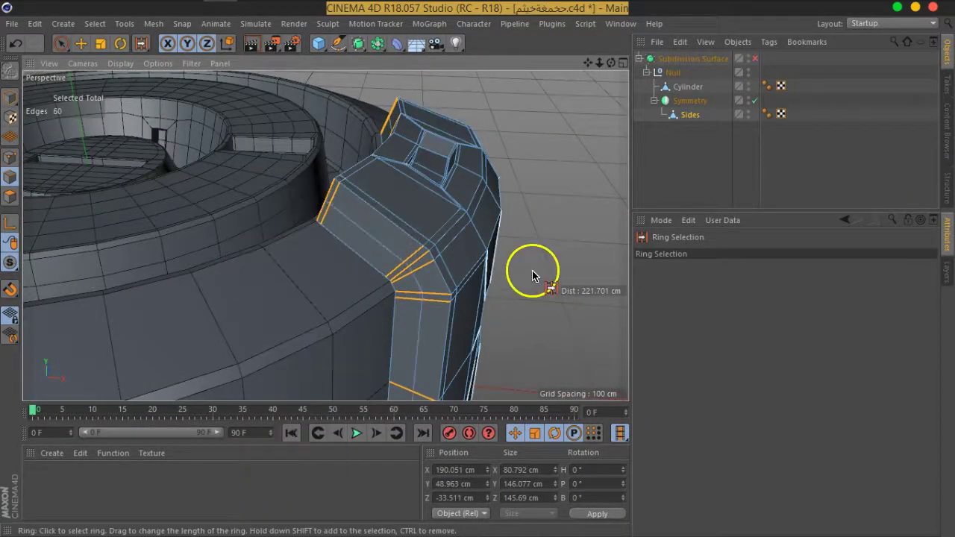
Deselect, turn subdivision smoothing back on, and zoom in on the spout
left_click(704, 149)
mouse_move(582, 194)
left_mouse_down("alt")
mouse_move(383, 260)
mouse_move(515, 216)
left_mouse_up("alt")
left_click(755, 60)
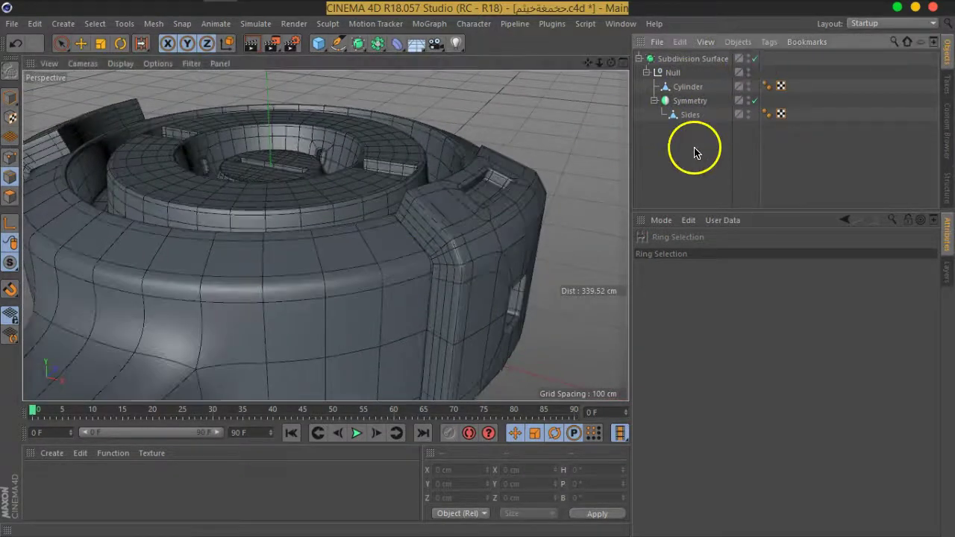
mouse_move(523, 276)
left_mouse_down("alt")
mouse_move(401, 271)
mouse_move(512, 222)
mouse_move(658, 278)
mouse_move(680, 306)
mouse_move(433, 284)
mouse_move(465, 271)
mouse_move(433, 222)
mouse_move(373, 269)
mouse_move(369, 198)
mouse_move(408, 220)
mouse_move(318, 211)
mouse_move(495, 211)
mouse_move(354, 244)
mouse_move(416, 270)
mouse_move(335, 281)
mouse_move(443, 256)
mouse_move(350, 281)
mouse_move(297, 261)
left_mouse_up("alt")
scroll(400, 305, "up", 2)
scroll(337, 252, "up", 3)
scroll(420, 219, "up", 2)
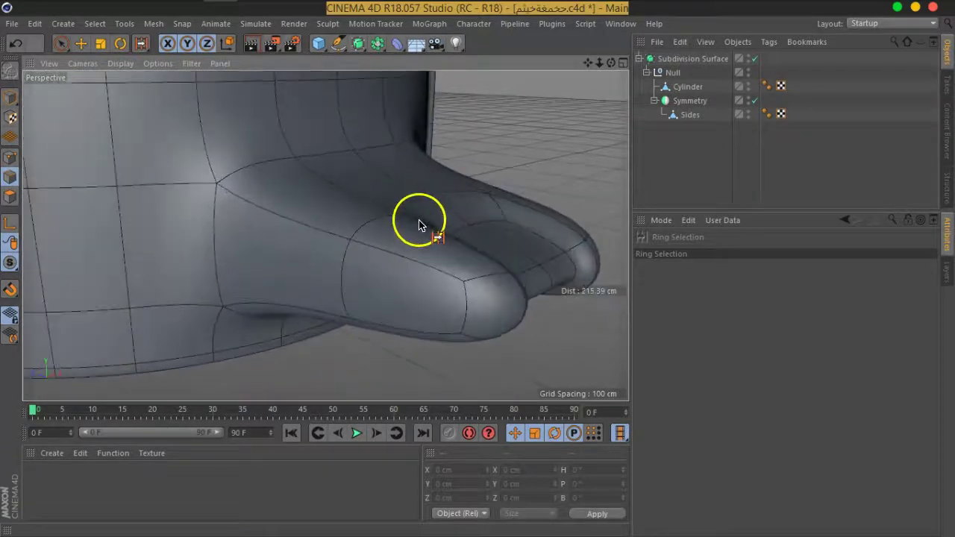
scroll(380, 252, "up", 2)
left_click_drag(380, 250, 418, 239, "alt")
Select the Cylinder and pick the lengthwise edge ring through the split spout
left_click(683, 87)
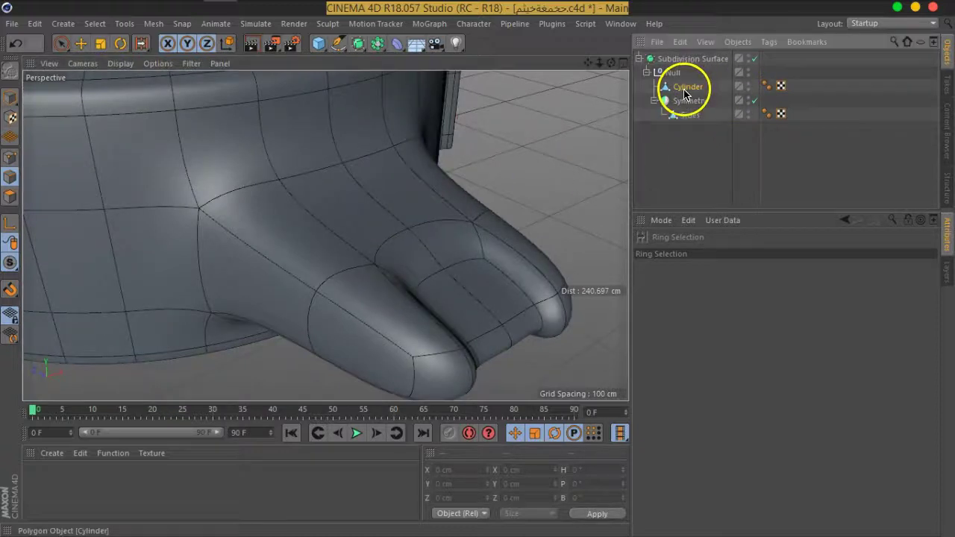
left_click(755, 59)
mouse_move(429, 259)
left_mouse_down("alt")
mouse_move(422, 249)
mouse_move(469, 251)
mouse_move(437, 256)
left_mouse_up("alt")
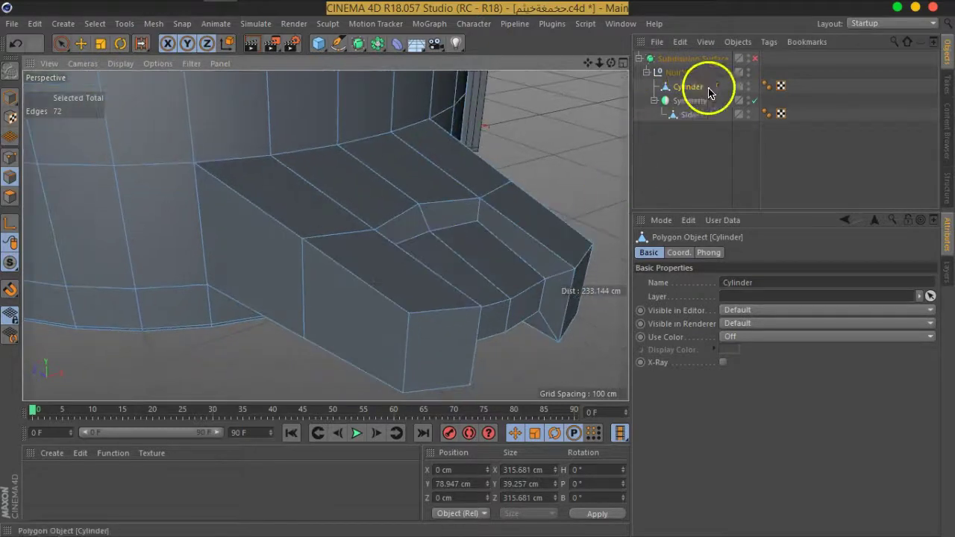
left_click(754, 60)
left_click(340, 263)
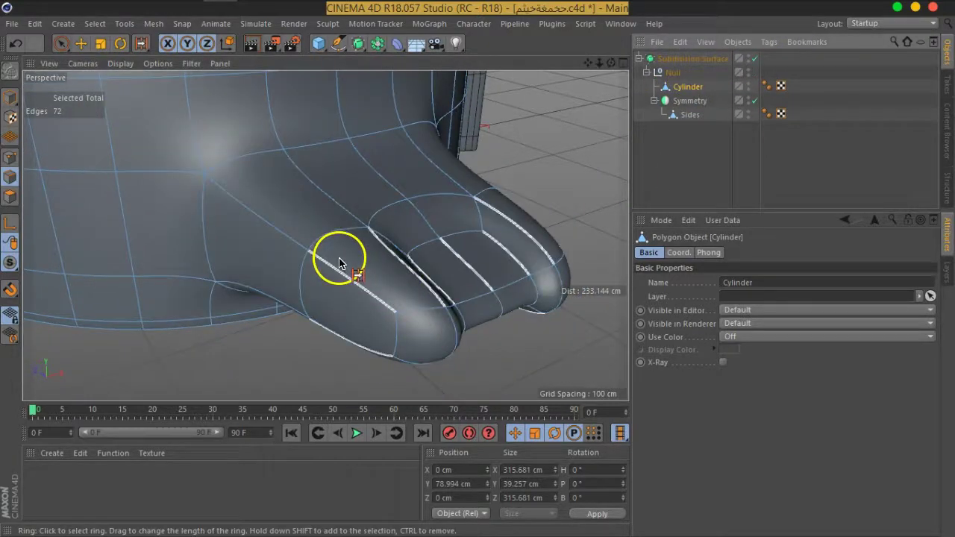
With Loop/Path Cut and smoothing off, add loops near the spout block's outer and bottom edges
right_click(403, 310)
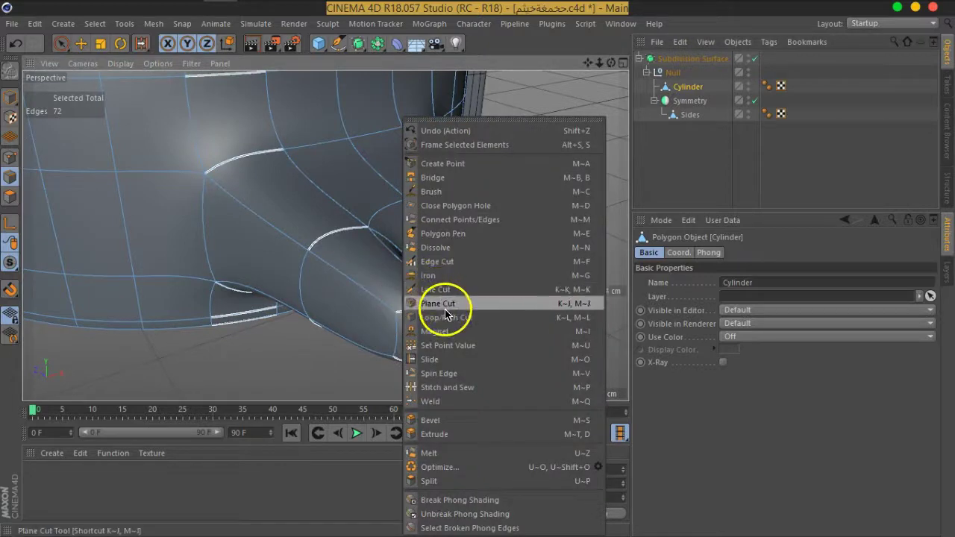
left_click(440, 317)
left_click(754, 60)
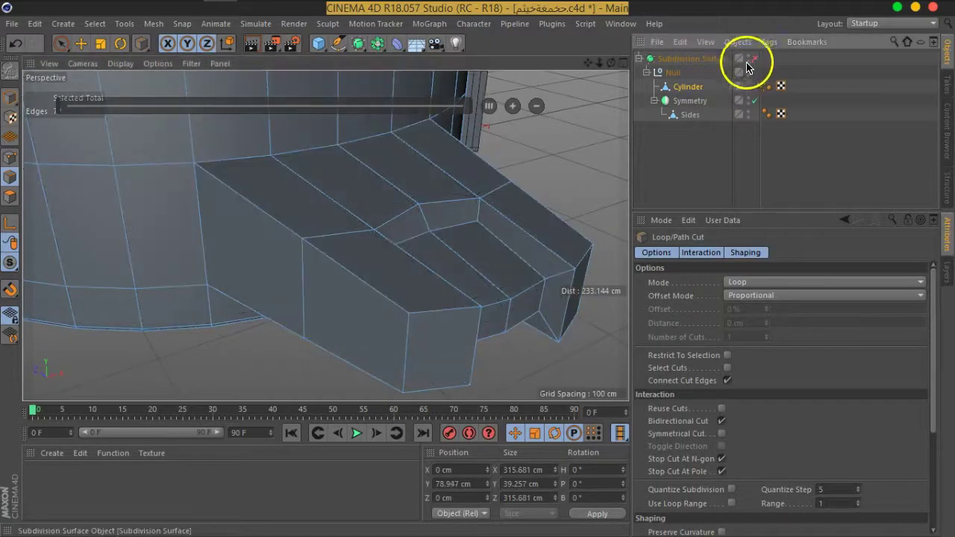
left_click(412, 331)
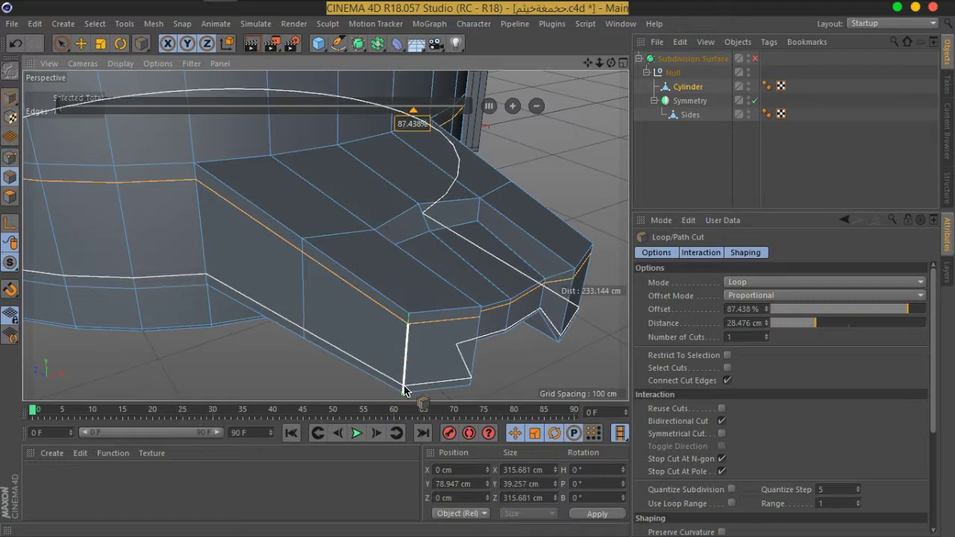
left_click(499, 364)
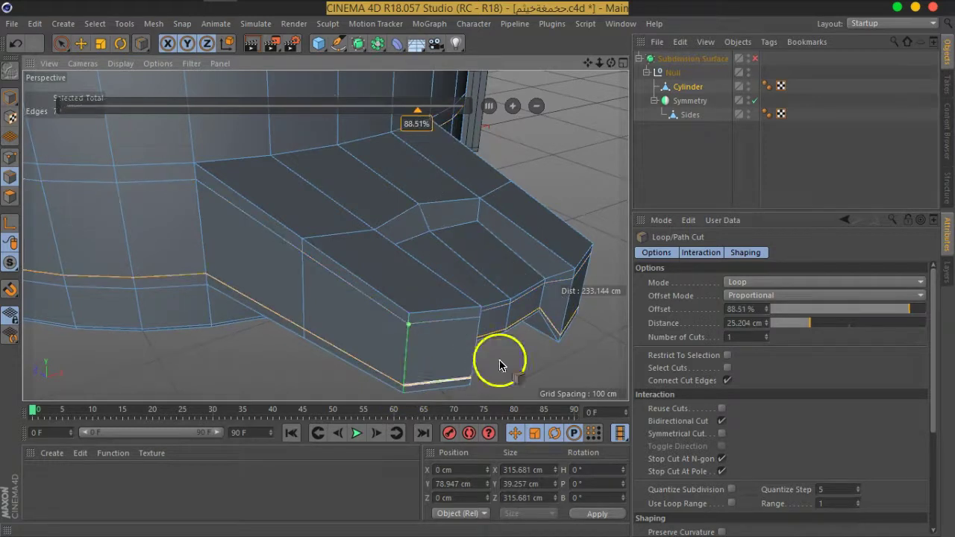
Check the smoothed result and cut another loop across the spout at about 91.4%
left_click(754, 60)
mouse_move(505, 277)
left_mouse_down("alt")
mouse_move(473, 258)
mouse_move(550, 249)
mouse_move(538, 288)
mouse_move(512, 288)
mouse_move(451, 335)
left_mouse_up("alt")
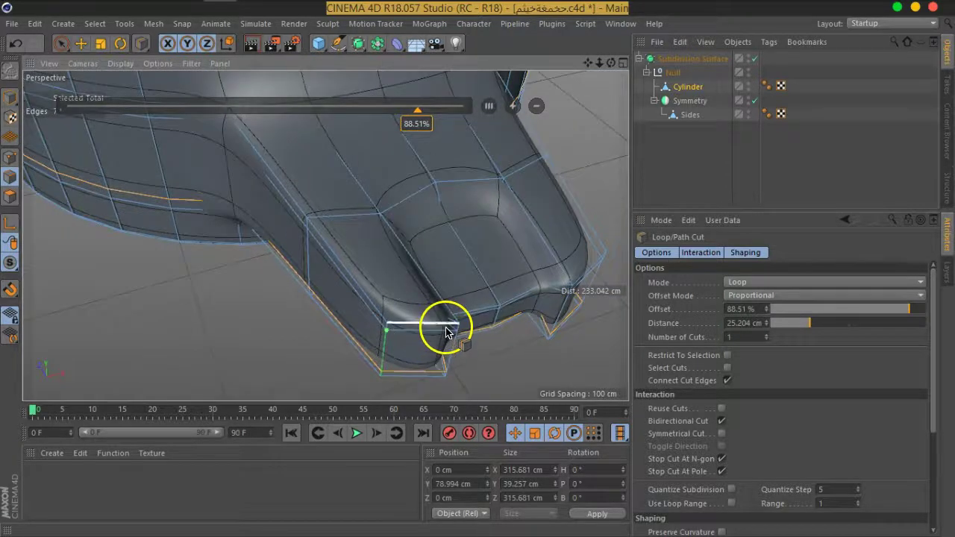
left_click(400, 332)
left_click(754, 58)
scroll(418, 269, "up", 3)
mouse_move(385, 279)
left_mouse_down("alt")
mouse_move(471, 256)
mouse_move(495, 292)
mouse_move(464, 314)
left_mouse_up("alt")
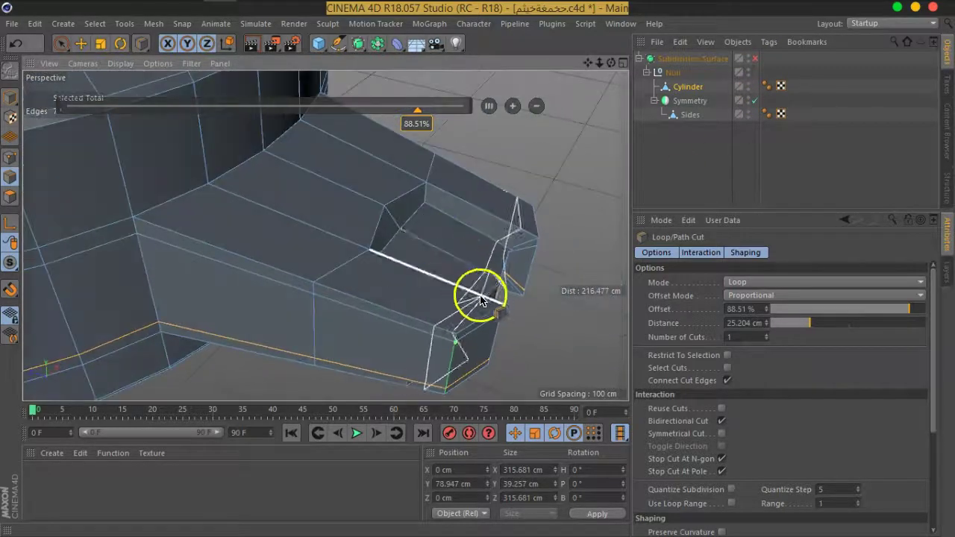
scroll(480, 300, "up", 2)
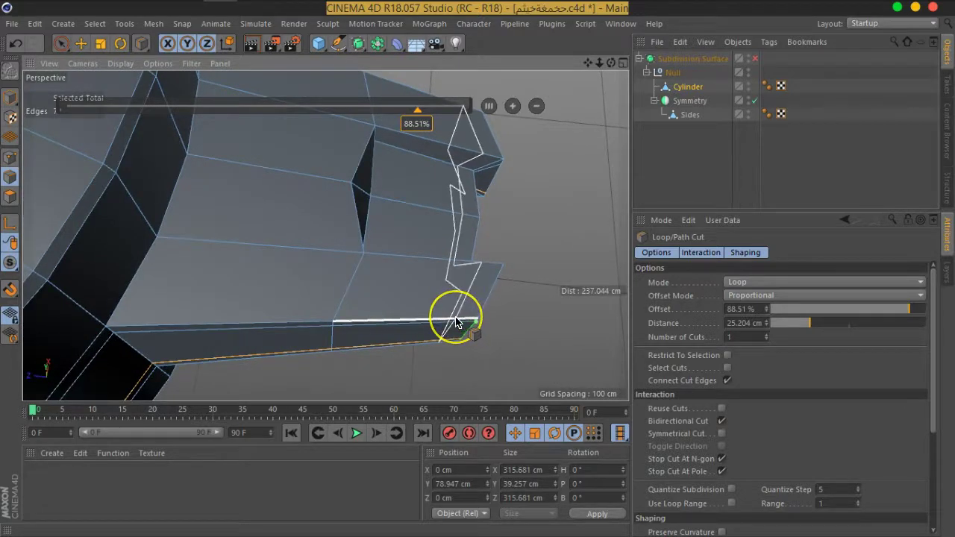
mouse_move(457, 323)
left_mouse_down("alt")
mouse_move(320, 316)
mouse_move(356, 341)
mouse_move(223, 293)
left_mouse_up("alt")
Add support loops near the block's end at about 8.3% and 8.6% offset
left_click(660, 265)
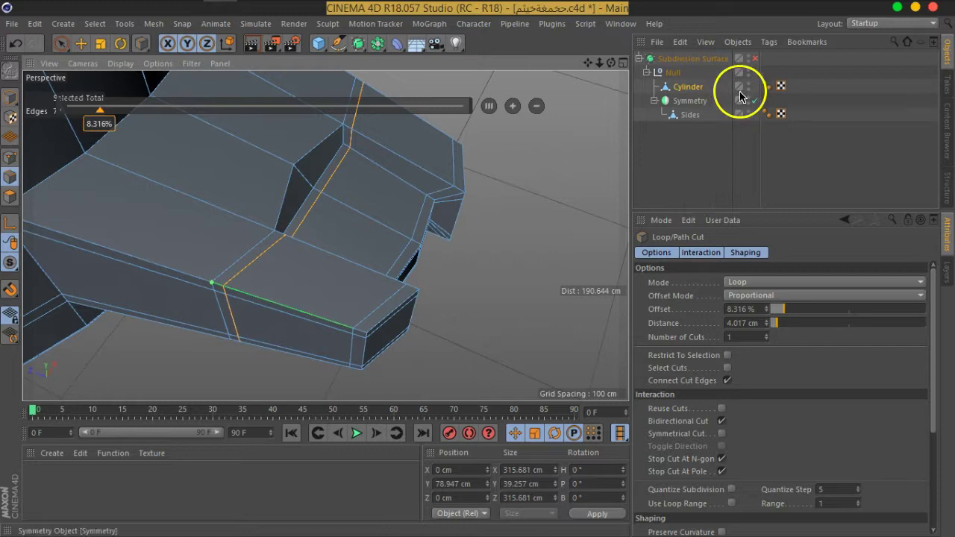
left_click(754, 59)
mouse_move(506, 309)
left_mouse_down("alt")
mouse_move(341, 239)
mouse_move(334, 195)
mouse_move(456, 171)
mouse_move(515, 179)
mouse_move(465, 234)
left_mouse_up("alt")
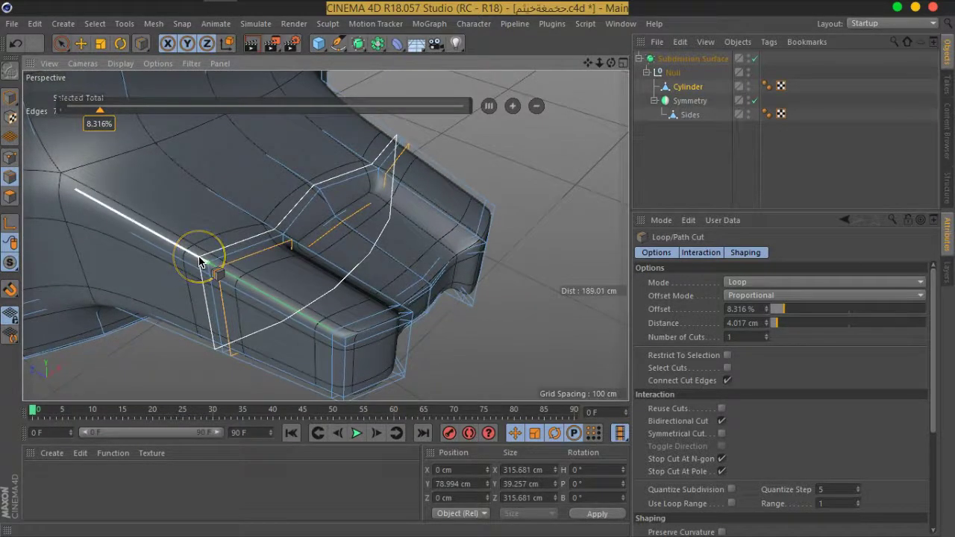
mouse_move(199, 261)
left_mouse_down("alt")
mouse_move(316, 239)
mouse_move(366, 188)
mouse_move(341, 256)
mouse_move(173, 237)
left_mouse_up("alt")
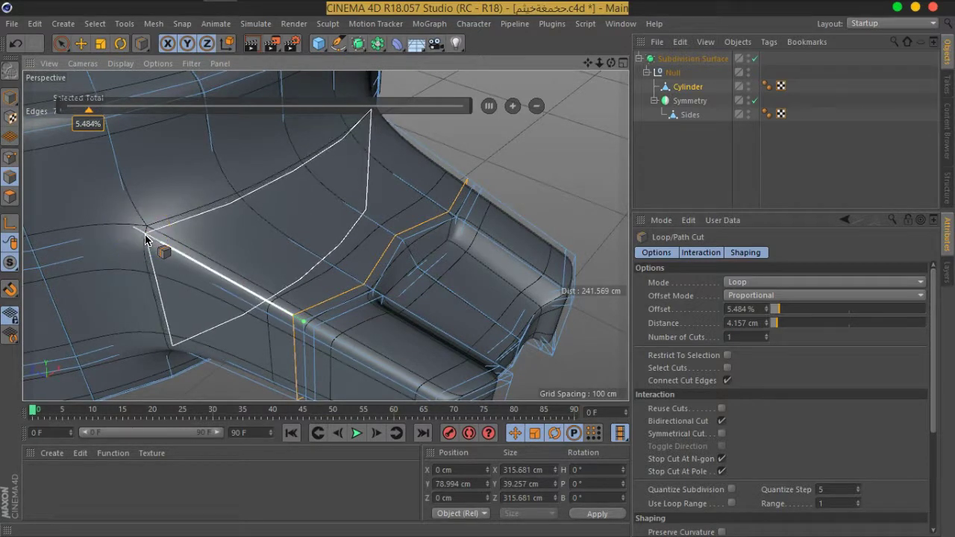
mouse_move(283, 239)
left_mouse_down("alt")
mouse_move(170, 224)
mouse_move(261, 206)
mouse_move(271, 228)
mouse_move(256, 265)
mouse_move(407, 296)
mouse_move(358, 305)
left_mouse_up("alt")
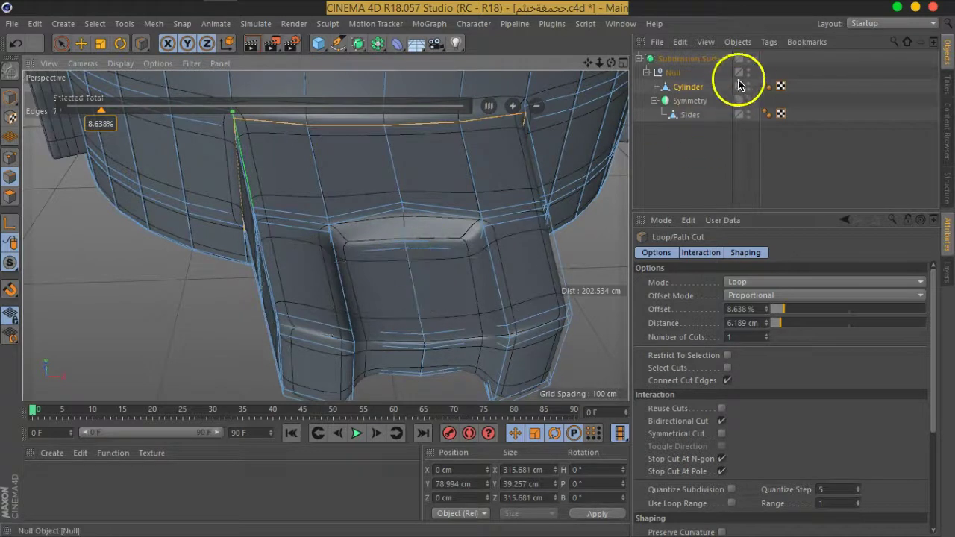
Add a support loop around the recessed top at about 84.3%, then turn smoothing back on
left_click(754, 60)
mouse_move(427, 283)
left_mouse_down("alt")
mouse_move(375, 246)
mouse_move(322, 239)
mouse_move(516, 273)
mouse_move(512, 284)
mouse_move(397, 256)
mouse_move(442, 207)
mouse_move(570, 189)
left_mouse_up("alt")
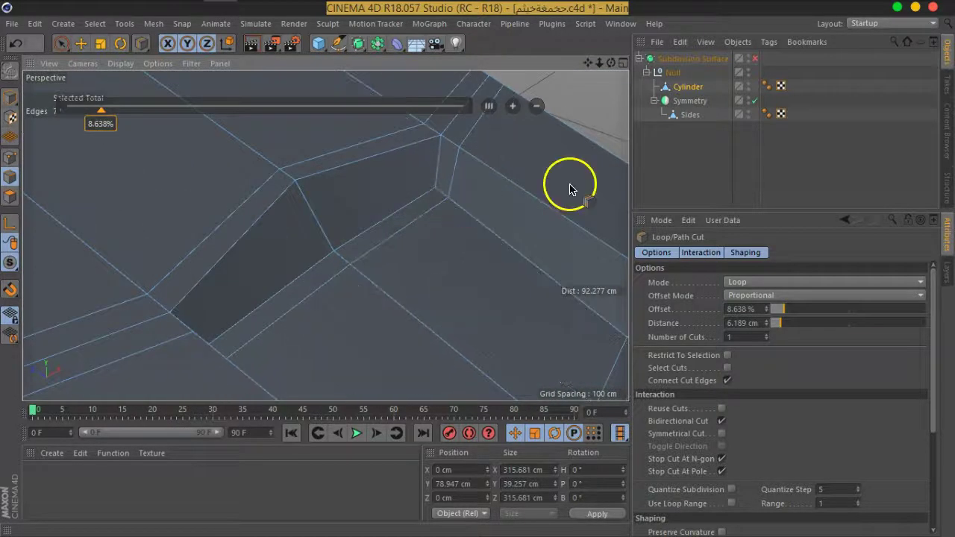
left_click(756, 60)
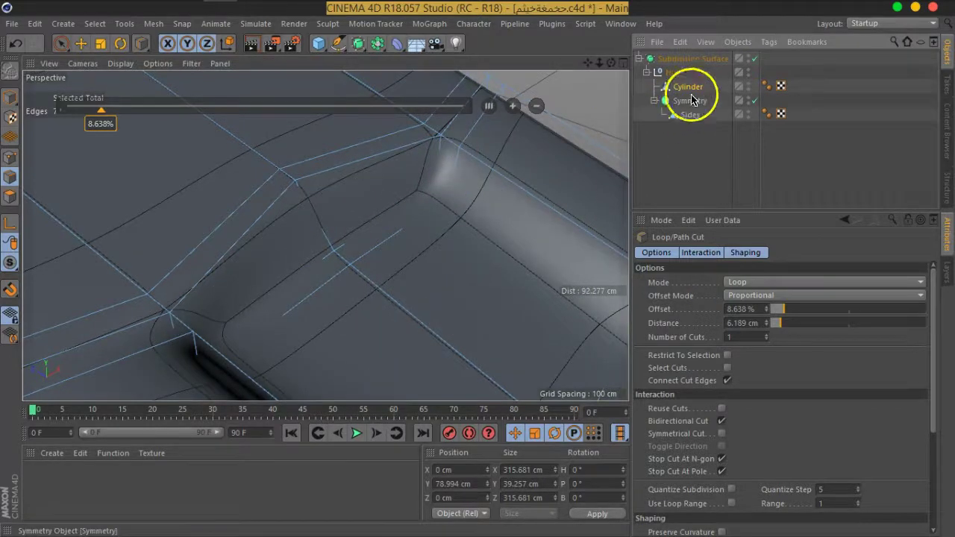
left_click(755, 60)
mouse_move(409, 279)
left_mouse_down("alt")
mouse_move(351, 228)
mouse_move(463, 261)
left_mouse_up("alt")
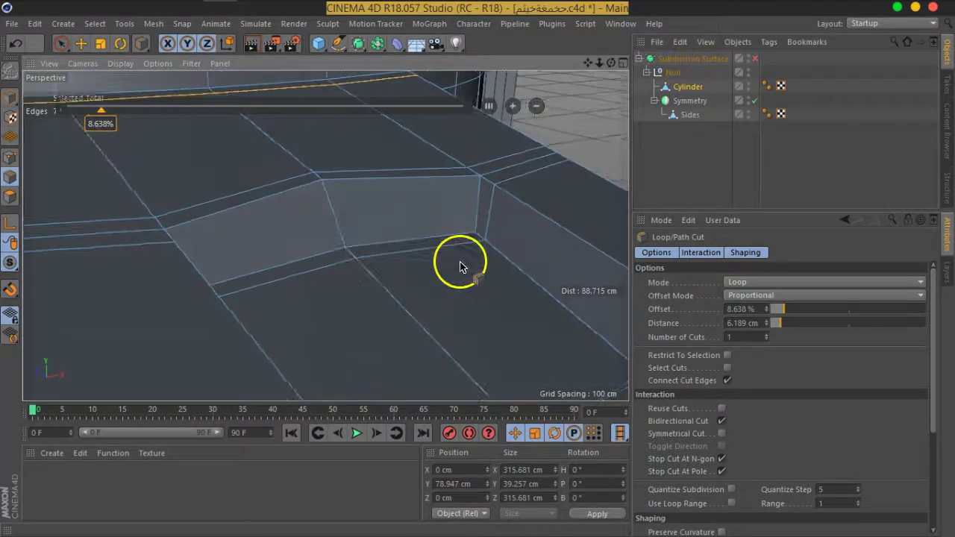
scroll(491, 216, "down", 5)
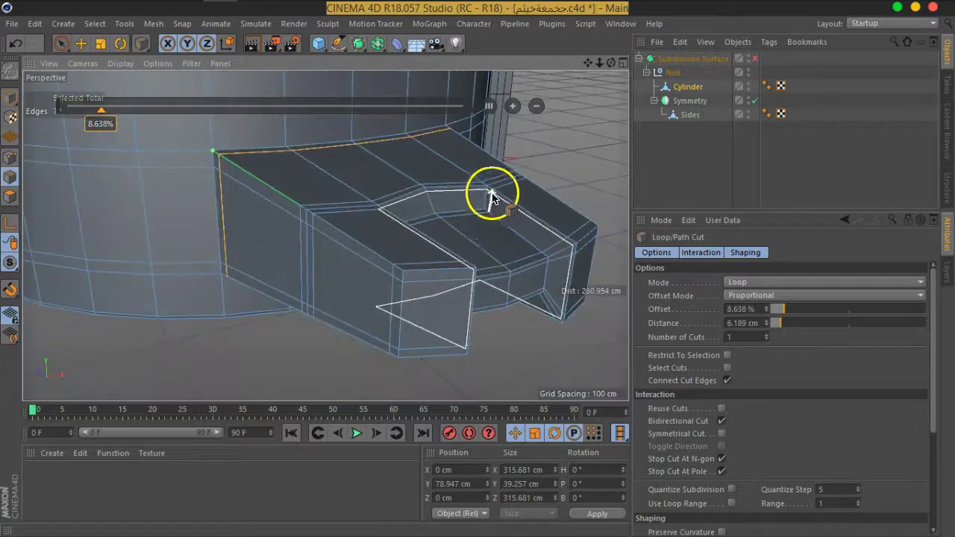
left_click_drag(482, 261, 463, 266, "alt")
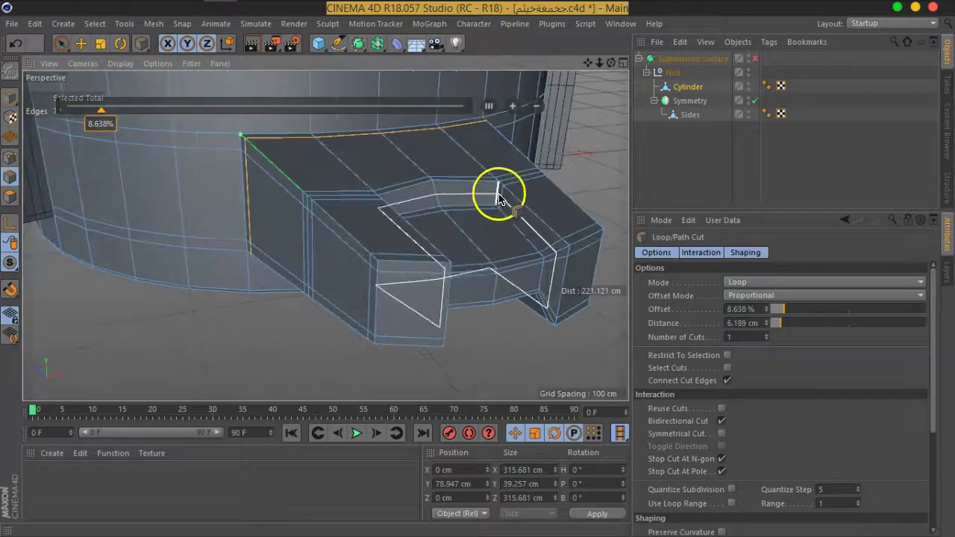
scroll(500, 197, "up", 2)
scroll(500, 198, "up", 2)
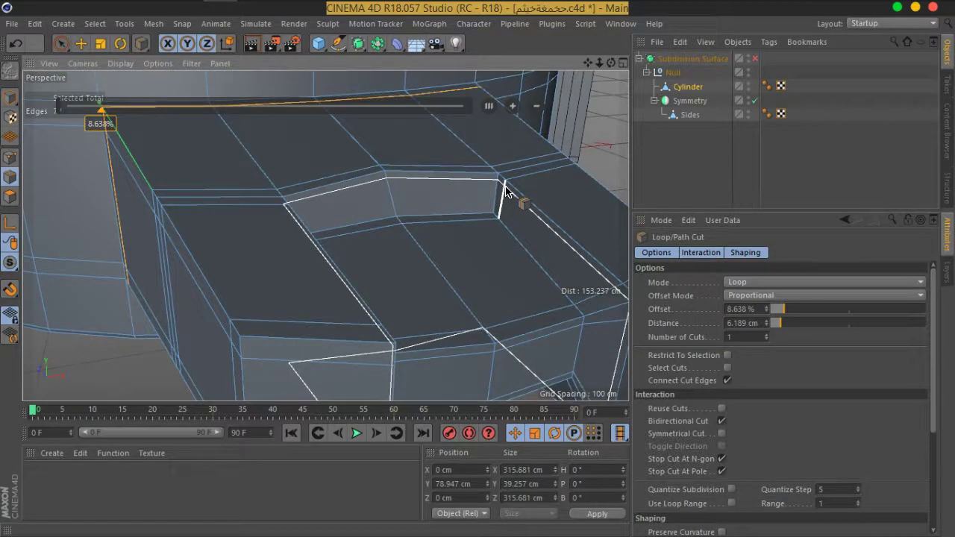
left_click_drag(506, 192, 512, 220)
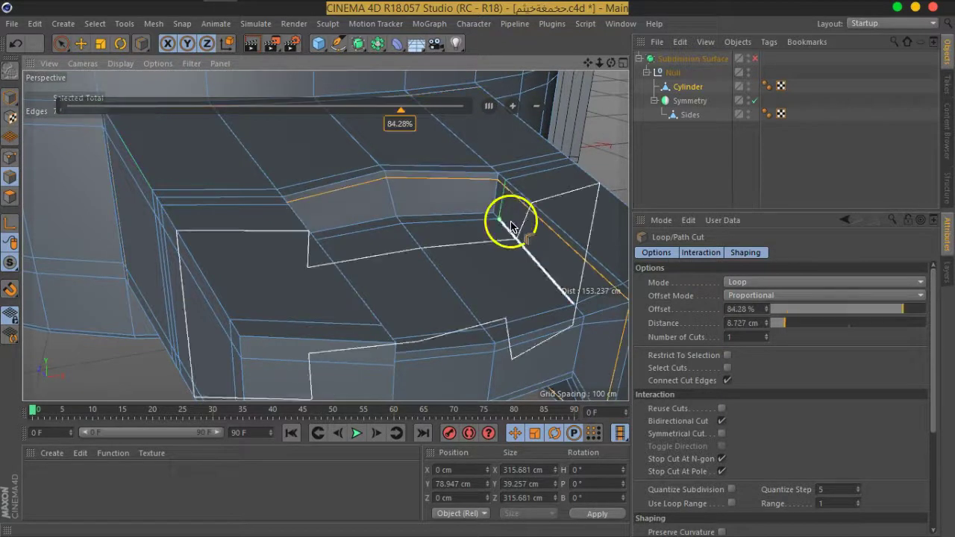
left_click(756, 59)
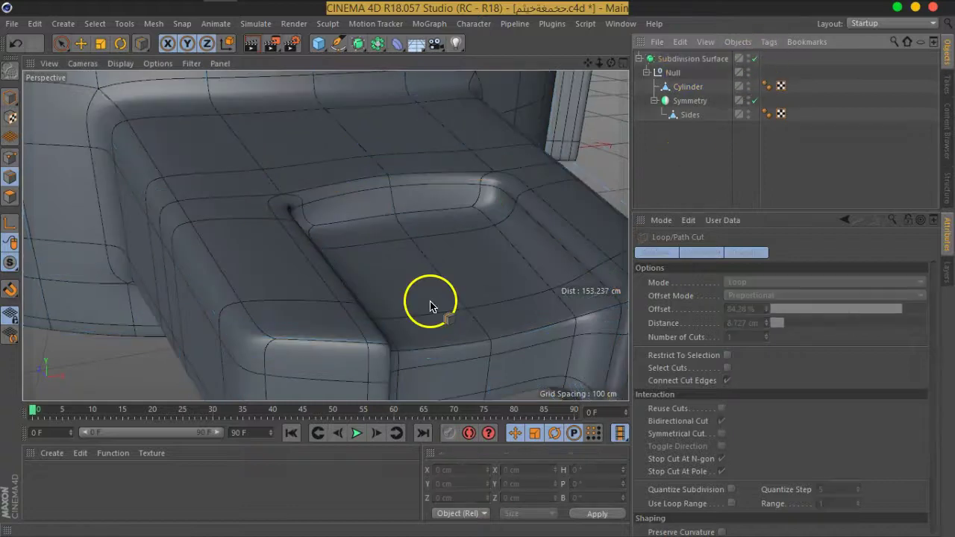
Orbit to a close top view and switch the viewport to Gouraud Shading without wireframe
mouse_move(471, 284)
left_mouse_down("alt")
mouse_move(320, 261)
mouse_move(504, 247)
mouse_move(553, 229)
mouse_move(503, 167)
mouse_move(401, 160)
mouse_move(335, 239)
mouse_move(458, 326)
mouse_move(565, 288)
mouse_move(514, 326)
mouse_move(306, 273)
mouse_move(401, 299)
mouse_move(292, 254)
mouse_move(373, 182)
mouse_move(468, 249)
mouse_move(401, 297)
left_mouse_up("alt")
mouse_move(257, 234)
left_mouse_down("alt")
mouse_move(351, 271)
mouse_move(326, 261)
mouse_move(380, 160)
mouse_move(350, 293)
mouse_move(138, 117)
mouse_move(186, 149)
mouse_move(311, 199)
mouse_move(374, 253)
mouse_move(284, 171)
mouse_move(448, 144)
mouse_move(486, 111)
mouse_move(520, 110)
mouse_move(531, 139)
mouse_move(463, 164)
mouse_move(473, 166)
mouse_move(428, 210)
mouse_move(264, 219)
mouse_move(190, 212)
mouse_move(313, 258)
mouse_move(365, 247)
mouse_move(303, 162)
left_mouse_up("alt")
left_click(118, 68)
left_click(119, 84)
Zoom and pan across the top disc, then orbit to a low side view of the model
scroll(301, 158, "up", 5)
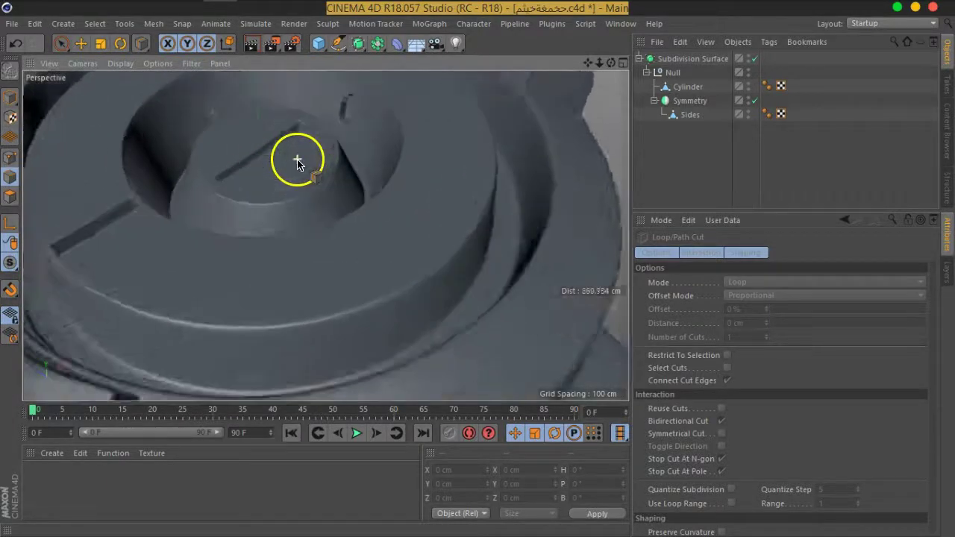
scroll(303, 153, "up", 4)
middle_click_drag(306, 150, 411, 235, "alt")
scroll(411, 235, "down", 3)
scroll(405, 224, "down", 3)
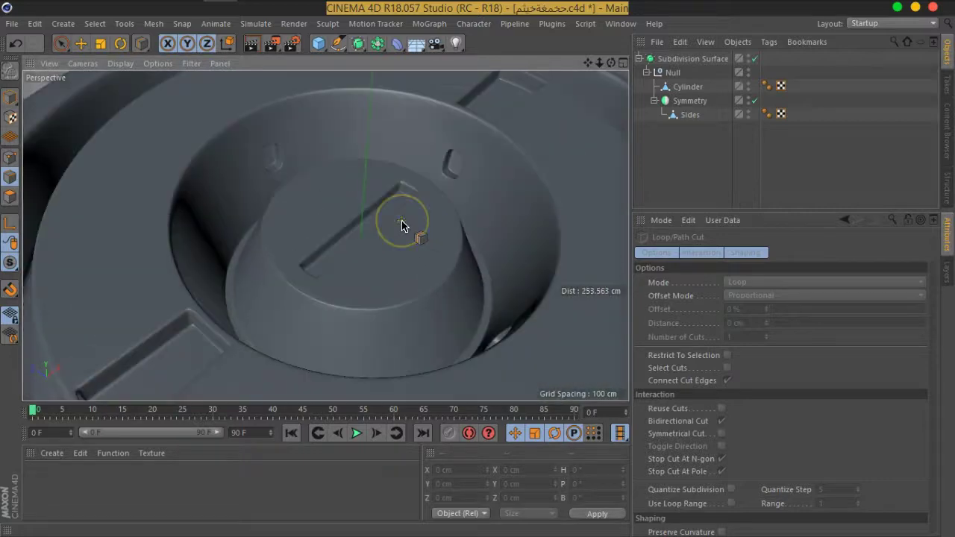
scroll(406, 223, "down", 3)
middle_click_drag(454, 300, 346, 207, "alt")
mouse_move(345, 207)
left_mouse_down("alt")
mouse_move(81, 141)
mouse_move(131, 141)
mouse_move(103, 128)
left_mouse_up("alt")
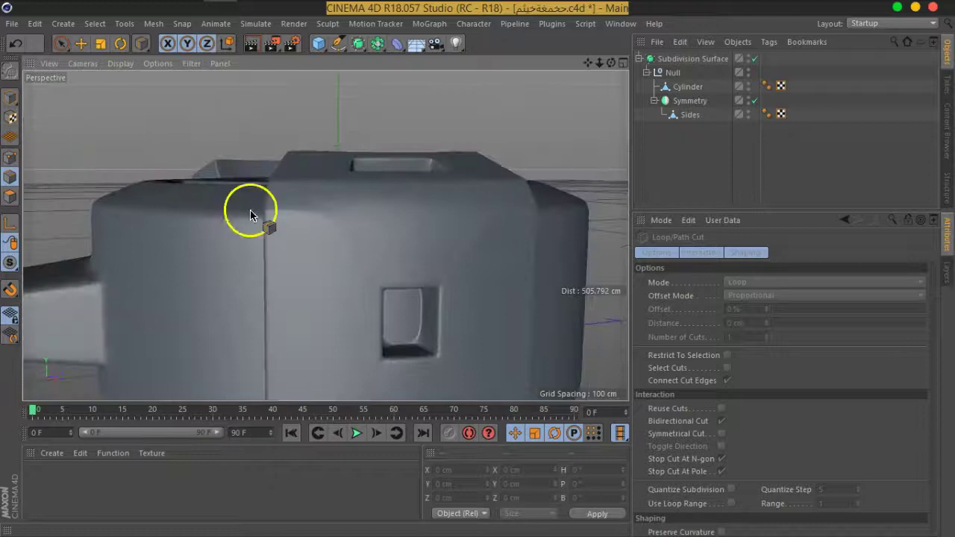
scroll(371, 236, "up", 5)
Return to shading with wireframe lines and switch subdivision smoothing off
left_click(107, 68)
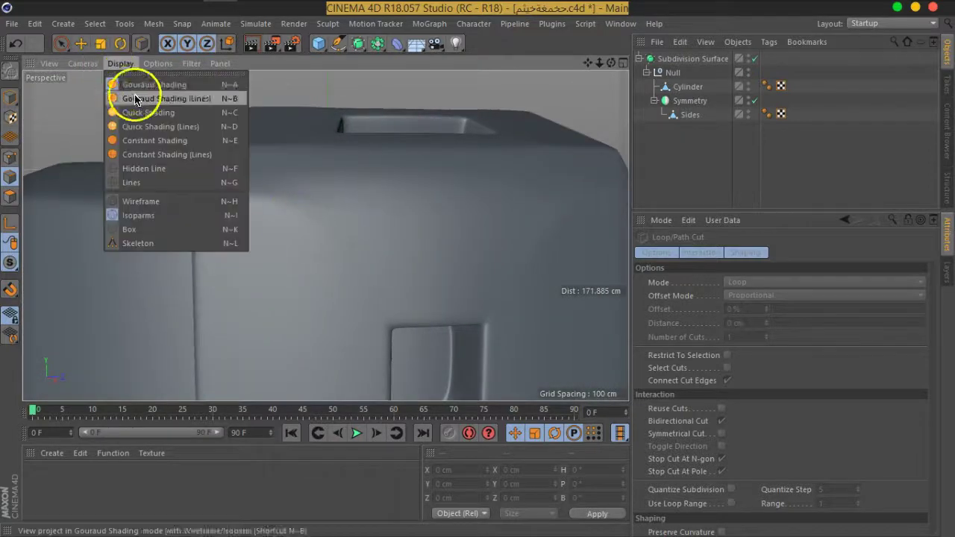
left_click(124, 94)
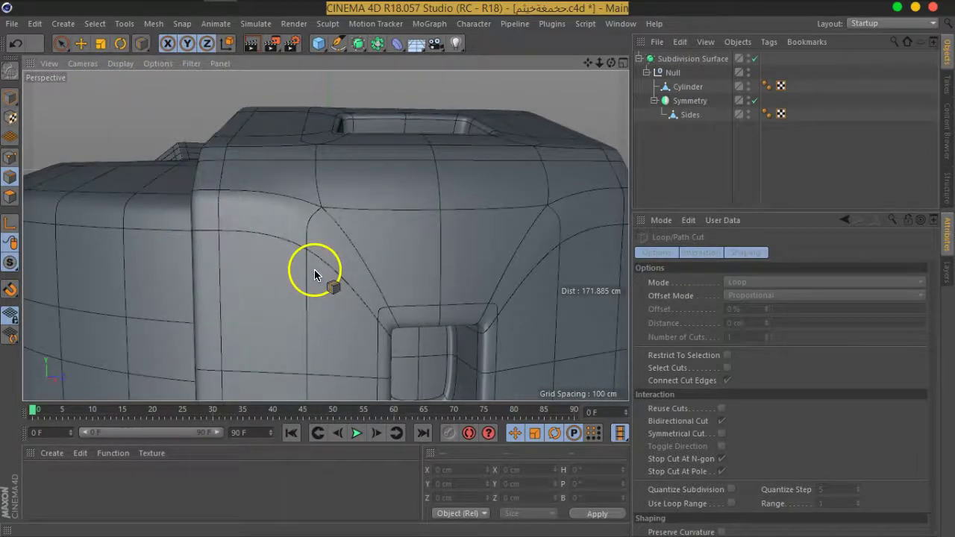
left_click_drag(313, 271, 379, 297, "alt")
left_click(755, 58)
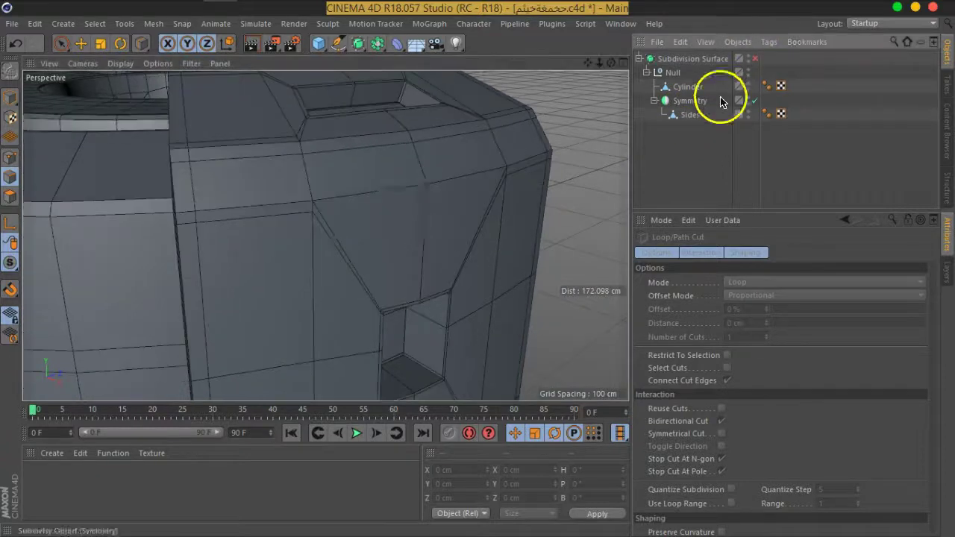
Zoom in on the faceted cage and select the Sides mesh
scroll(297, 258, "up", 3)
scroll(297, 257, "up", 2)
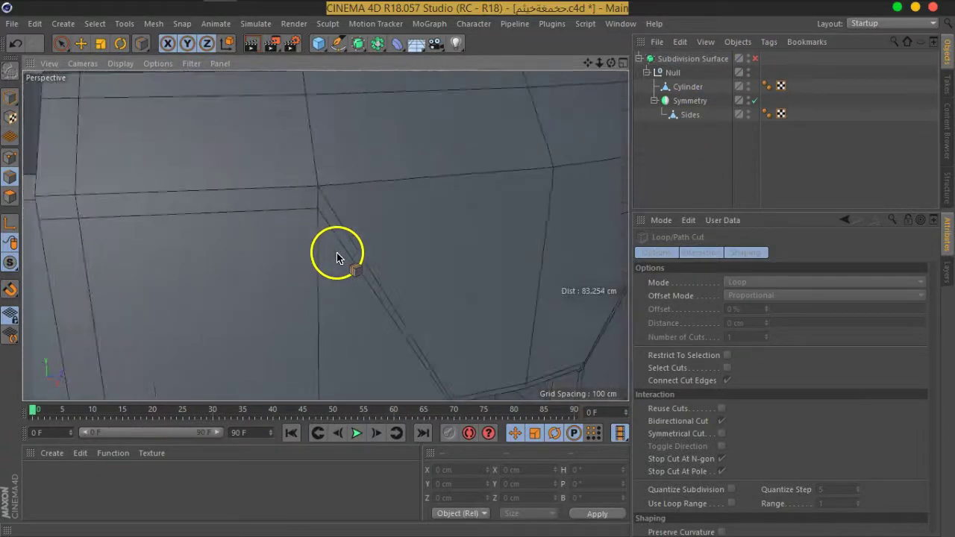
scroll(275, 144, "up", 2)
mouse_move(369, 293)
left_mouse_down("alt")
mouse_move(292, 113)
mouse_move(437, 235)
mouse_move(386, 171)
left_mouse_up("alt")
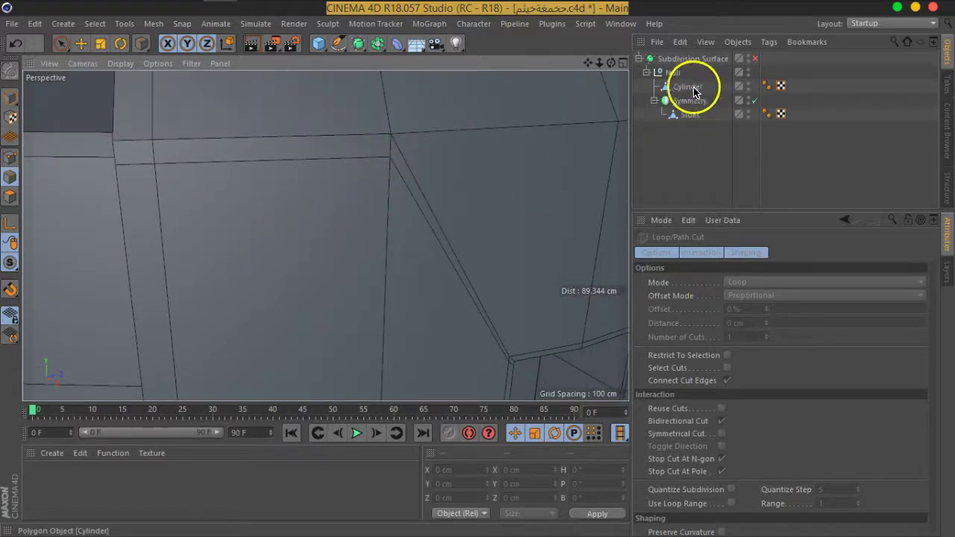
left_click(691, 116)
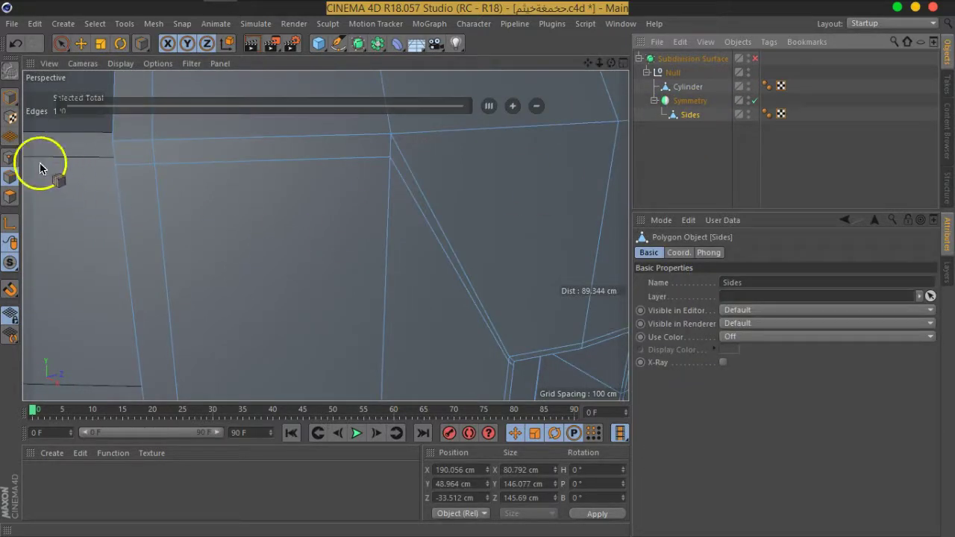
Slide points on the Sides mesh by about 14.2% along edges around the inner opening
right_click(415, 150)
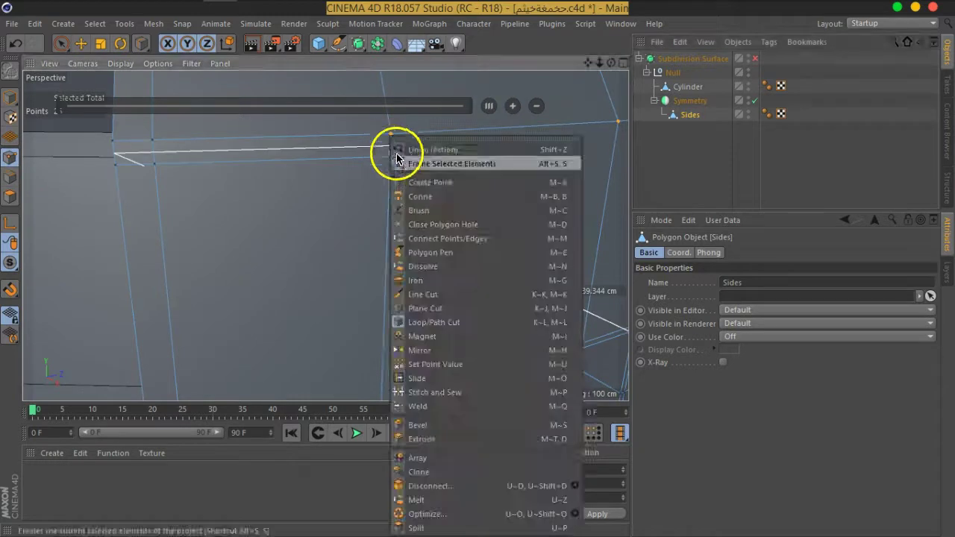
left_click(419, 379)
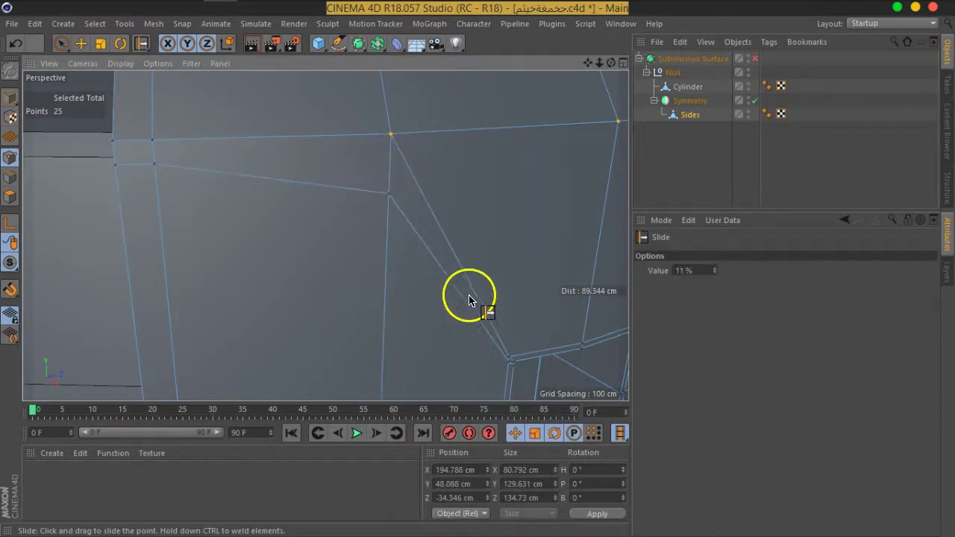
middle_click_drag(469, 300, 494, 291, "alt")
left_click_drag(227, 217, 309, 207, "alt")
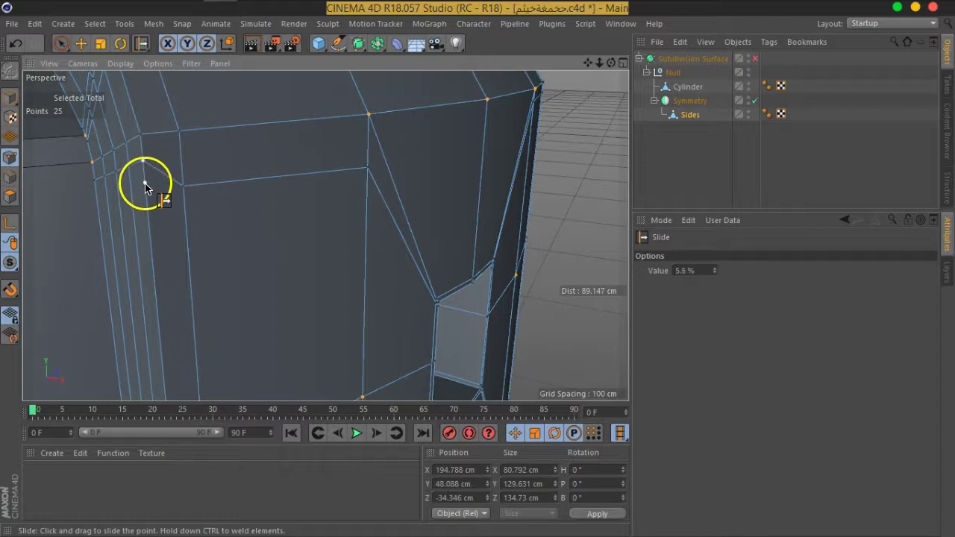
mouse_move(147, 203)
left_mouse_down("alt")
mouse_move(405, 288)
mouse_move(239, 220)
left_mouse_up("alt")
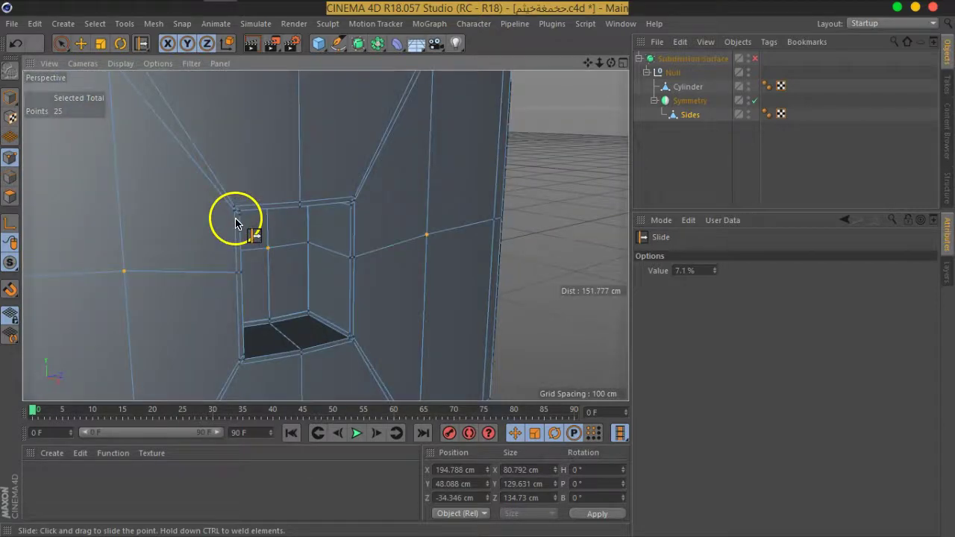
right_click_drag(235, 221, 235, 200, "alt")
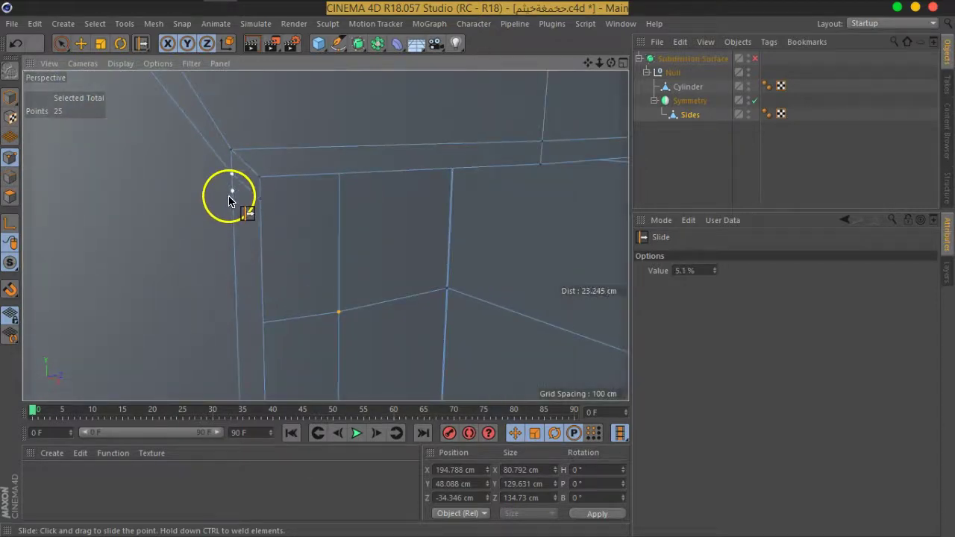
mouse_move(261, 284)
left_mouse_down("alt")
mouse_move(288, 246)
mouse_move(266, 271)
mouse_move(239, 262)
mouse_move(221, 222)
mouse_move(350, 220)
mouse_move(318, 205)
mouse_move(292, 237)
mouse_move(303, 195)
mouse_move(339, 264)
mouse_move(306, 276)
left_mouse_up("alt")
scroll(328, 293, "up", 3)
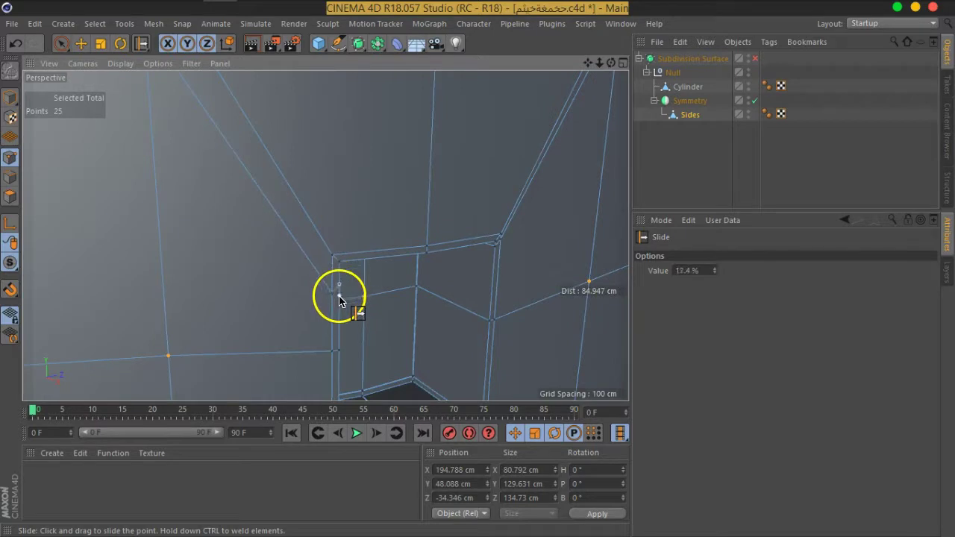
mouse_move(354, 295)
left_mouse_down("alt")
mouse_move(374, 301)
mouse_move(348, 269)
mouse_move(373, 220)
mouse_move(361, 255)
left_mouse_up("alt")
scroll(351, 258, "up", 5)
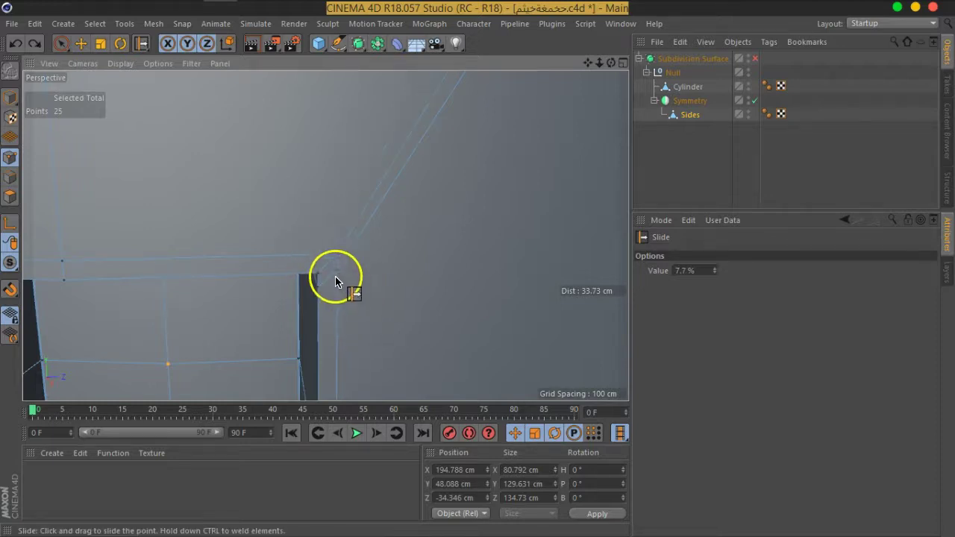
mouse_move(362, 317)
left_mouse_down("alt")
mouse_move(376, 276)
mouse_move(403, 261)
left_mouse_up("alt")
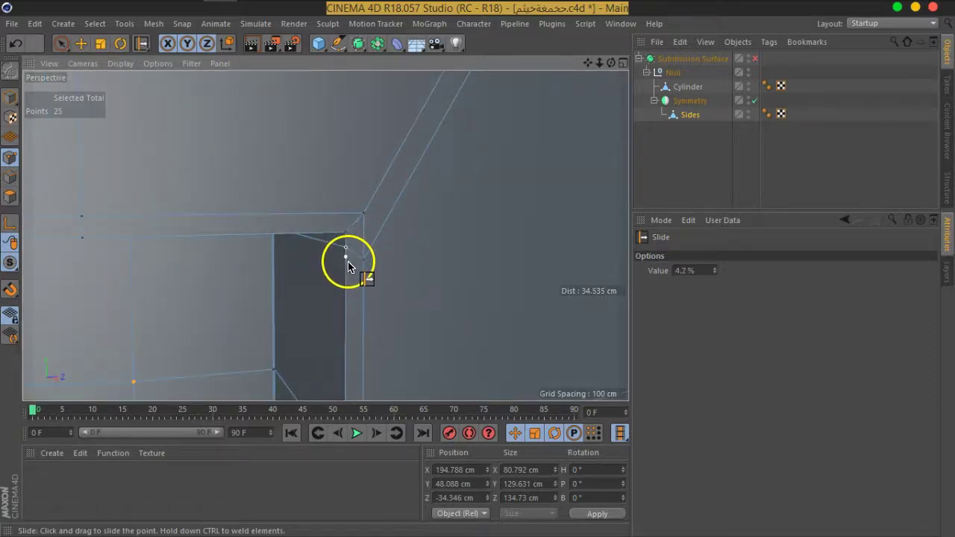
mouse_move(356, 282)
left_mouse_down("alt")
mouse_move(333, 277)
mouse_move(390, 256)
mouse_move(380, 277)
mouse_move(318, 245)
mouse_move(369, 258)
mouse_move(356, 312)
mouse_move(305, 290)
mouse_move(313, 266)
mouse_move(405, 187)
mouse_move(363, 269)
mouse_move(313, 284)
mouse_move(426, 273)
mouse_move(374, 284)
mouse_move(396, 276)
mouse_move(388, 259)
left_mouse_up("alt")
Turn subdivision smoothing on, change the viewport shading, and deselect Sides to view the result
left_click(755, 59)
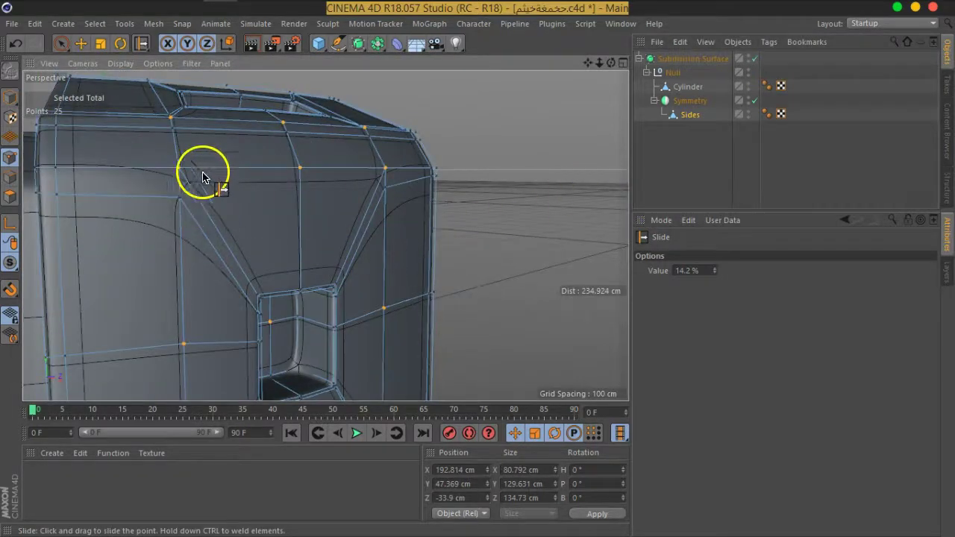
left_click(126, 64)
left_click(134, 90)
mouse_move(238, 228)
left_mouse_down("alt")
mouse_move(461, 192)
mouse_move(313, 224)
mouse_move(272, 222)
mouse_move(294, 207)
mouse_move(377, 213)
mouse_move(292, 243)
mouse_move(319, 248)
mouse_move(279, 271)
mouse_move(280, 241)
mouse_move(292, 266)
left_mouse_up("alt")
left_click(650, 154)
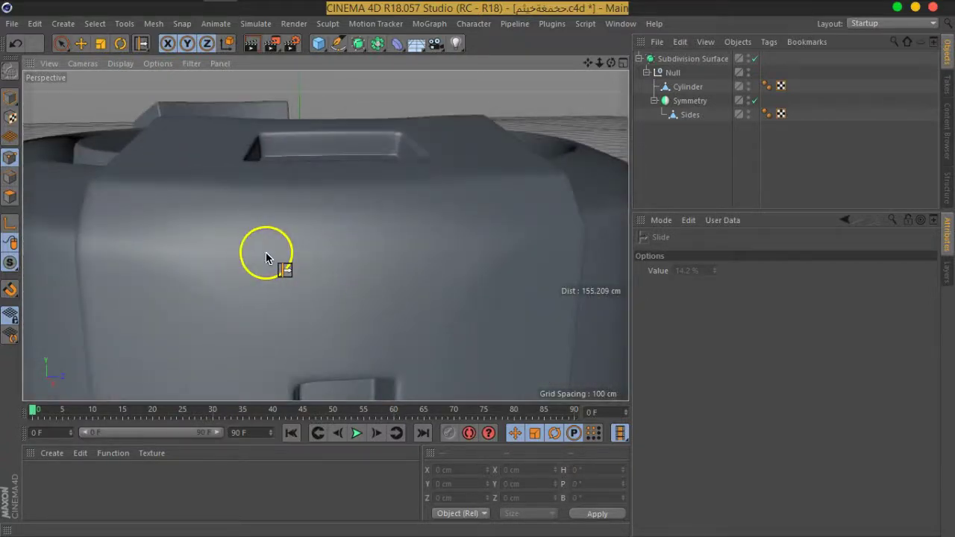
Switch subdivision smoothing off and clear the object selection
left_click(690, 93)
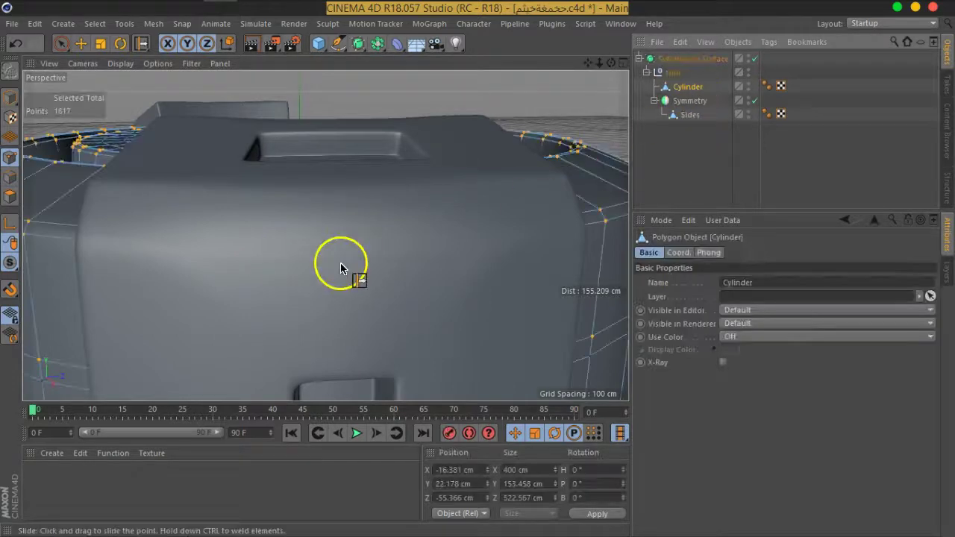
left_click(690, 114)
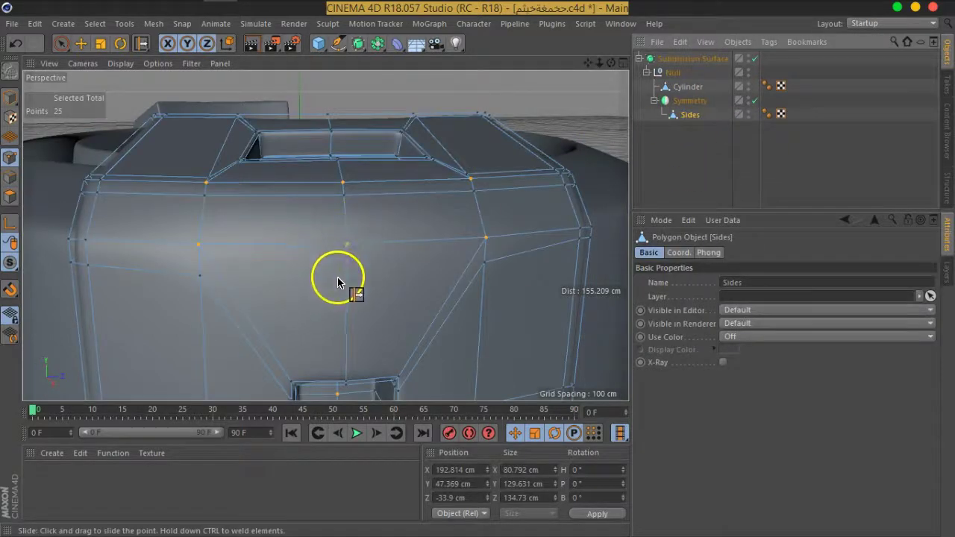
left_click(755, 58)
mouse_move(218, 262)
left_mouse_down("alt")
mouse_move(396, 258)
mouse_move(429, 241)
mouse_move(378, 231)
mouse_move(188, 234)
mouse_move(157, 267)
mouse_move(337, 284)
mouse_move(412, 226)
mouse_move(415, 232)
mouse_move(365, 230)
mouse_move(388, 244)
left_mouse_up("alt")
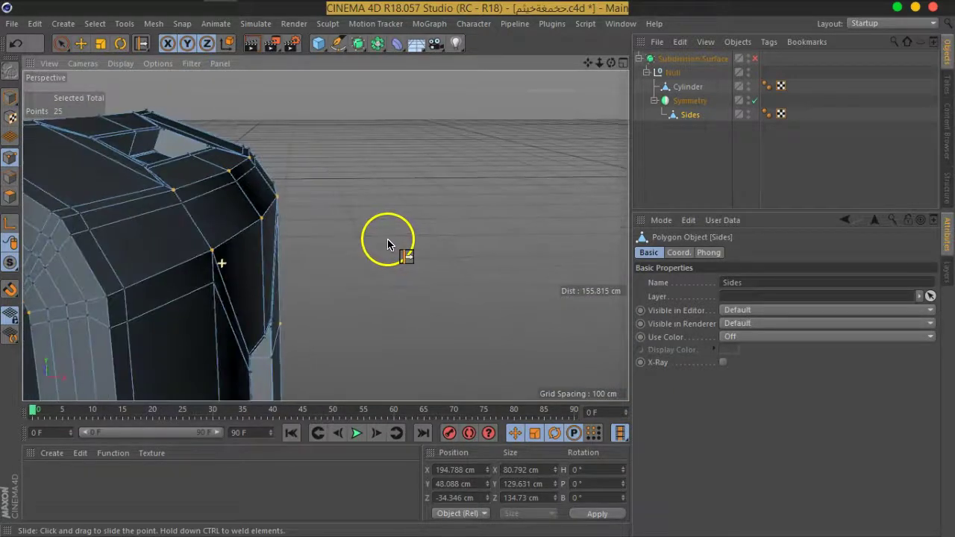
left_click(723, 59)
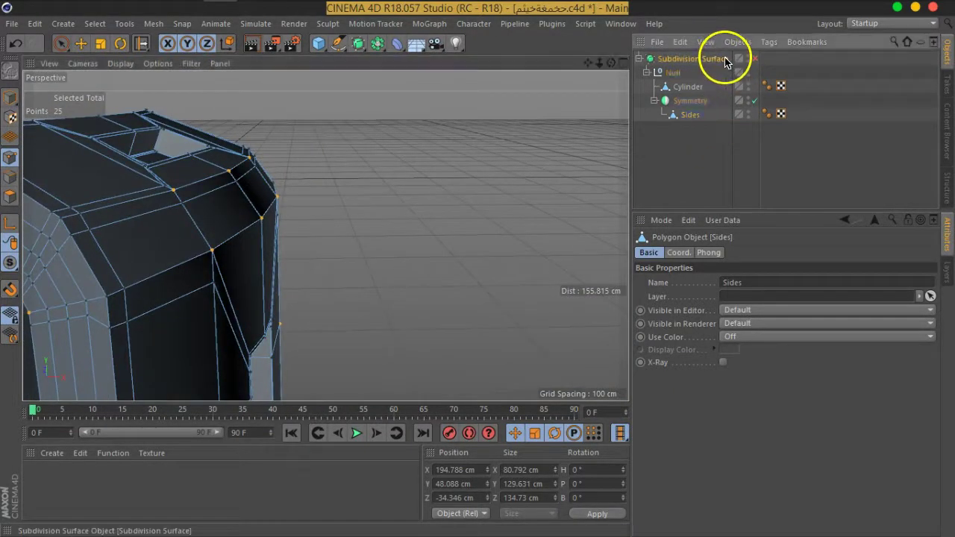
left_click(709, 134)
mouse_move(186, 271)
left_mouse_down("alt")
mouse_move(271, 245)
mouse_move(213, 207)
mouse_move(316, 169)
mouse_move(352, 186)
mouse_move(331, 213)
left_mouse_up("alt")
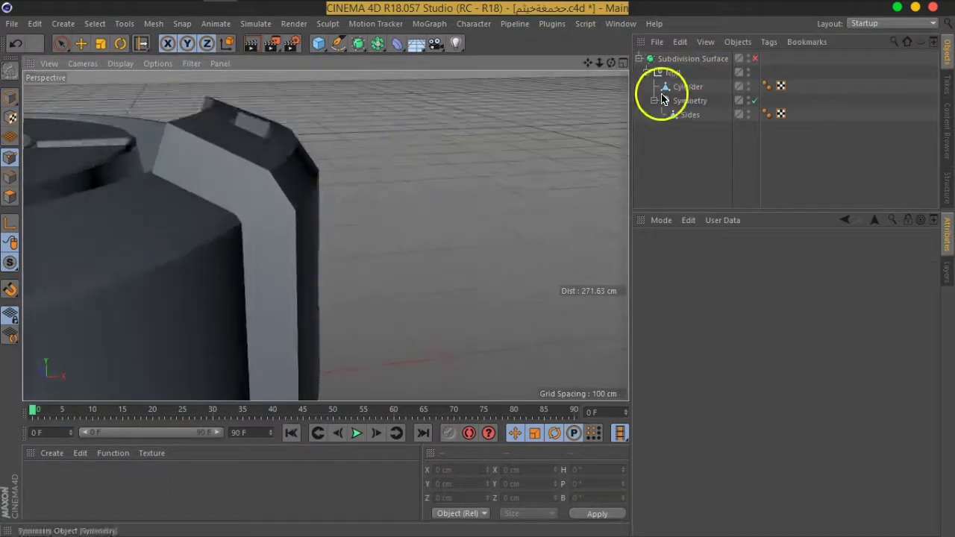
Select Sides again and slide two points along edges near its top corners
left_click(691, 115)
left_click(685, 119)
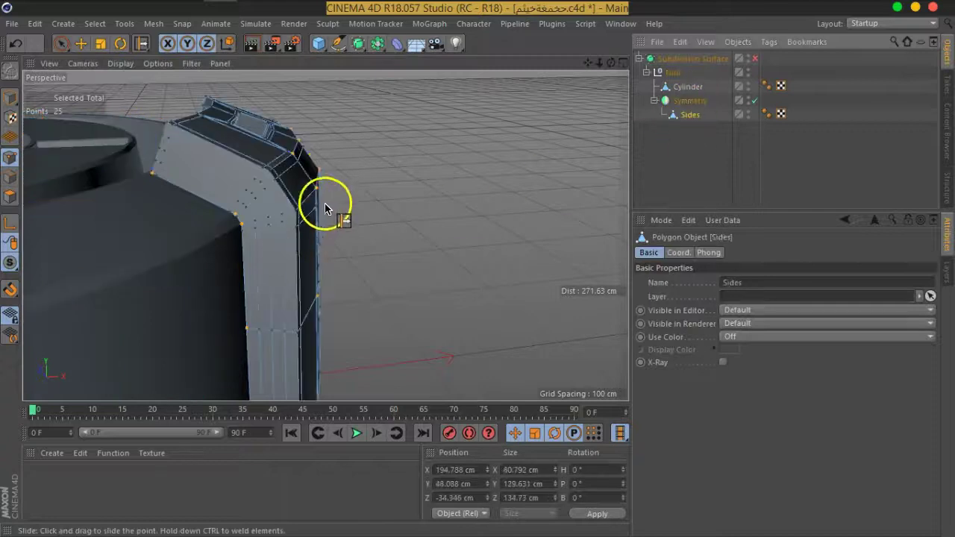
scroll(299, 205, "up", 3)
scroll(272, 209, "up", 3)
mouse_move(272, 209)
left_mouse_down("alt")
mouse_move(205, 181)
mouse_move(501, 188)
mouse_move(385, 233)
left_mouse_up("alt")
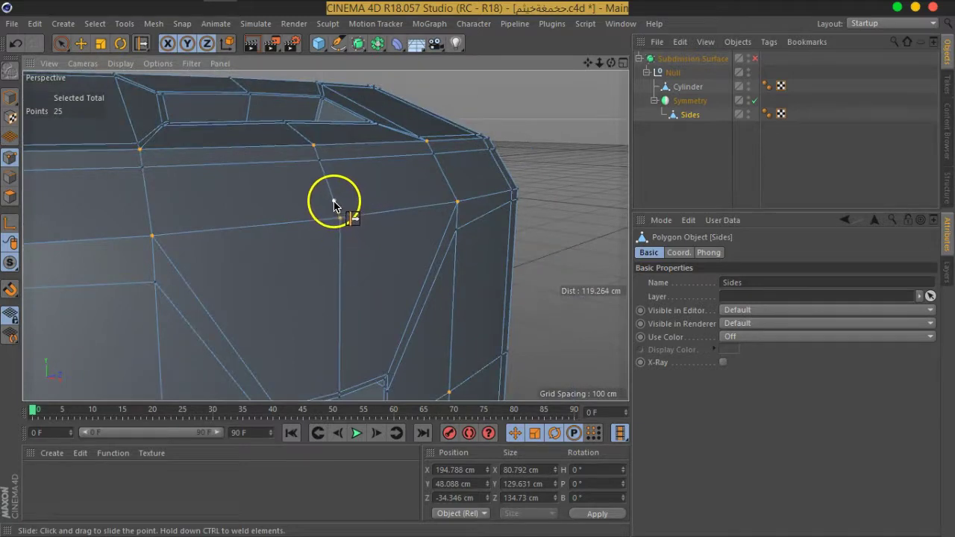
left_click_drag(457, 201, 450, 187)
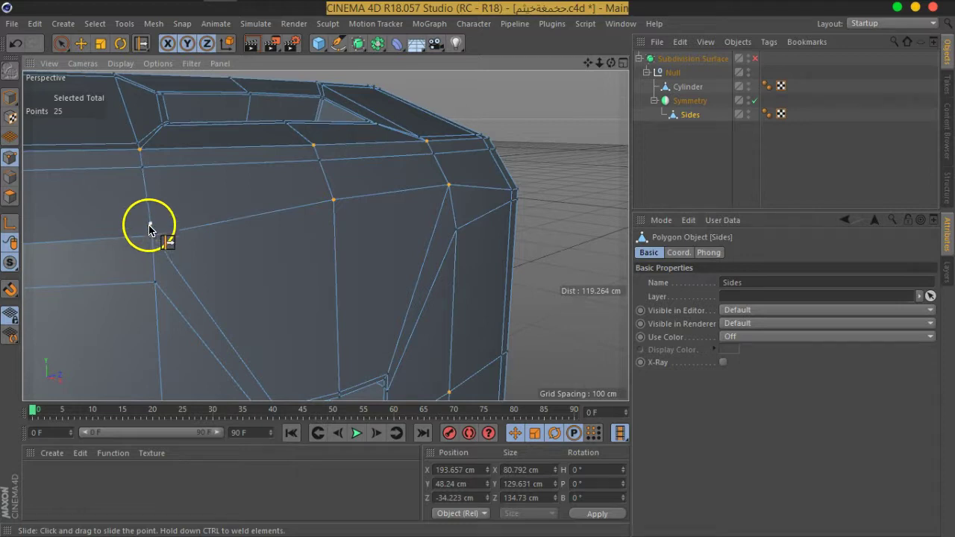
mouse_move(149, 219)
left_mouse_down()
mouse_move(144, 241)
mouse_move(217, 239)
mouse_move(188, 234)
mouse_move(220, 261)
mouse_move(211, 238)
left_mouse_up()
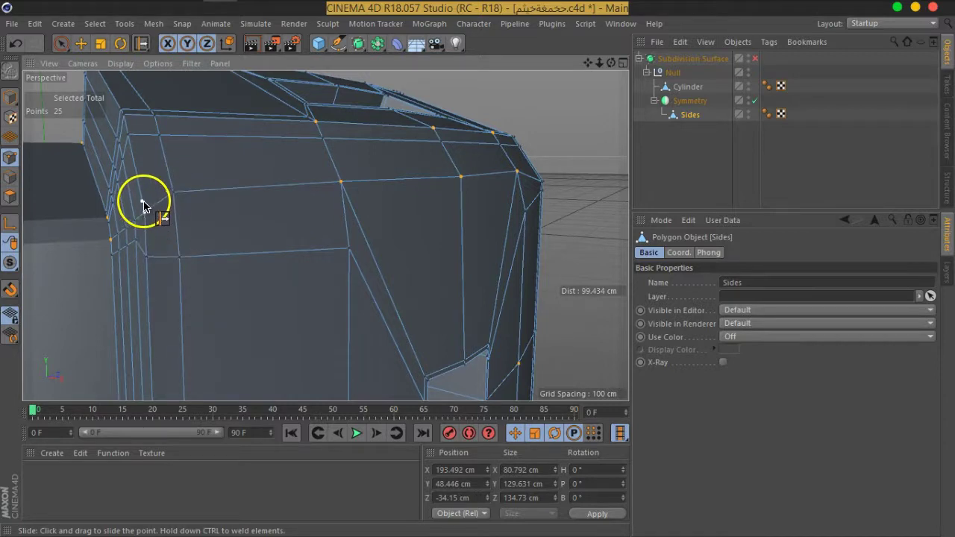
mouse_move(573, 164)
left_mouse_down("alt")
mouse_move(486, 208)
mouse_move(365, 219)
mouse_move(438, 221)
mouse_move(328, 220)
left_mouse_up("alt")
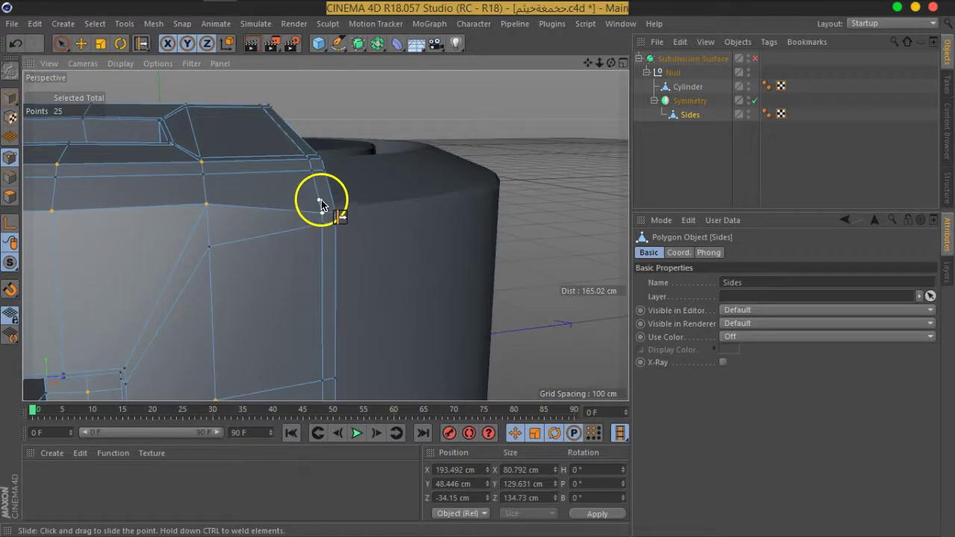
mouse_move(329, 249)
left_mouse_down("alt")
mouse_move(292, 271)
mouse_move(256, 231)
mouse_move(500, 210)
left_mouse_up("alt")
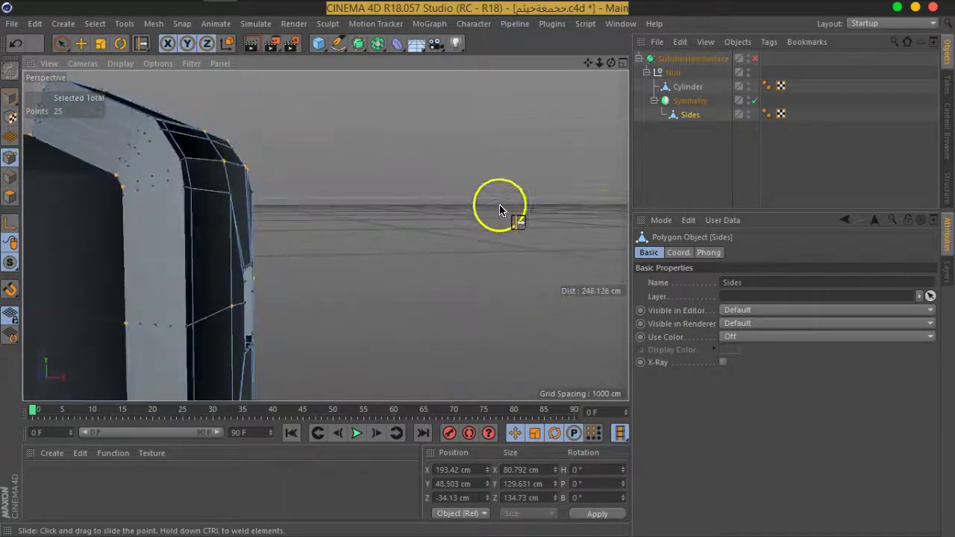
mouse_move(282, 204)
left_mouse_down("alt")
mouse_move(375, 228)
mouse_move(386, 221)
left_mouse_up("alt")
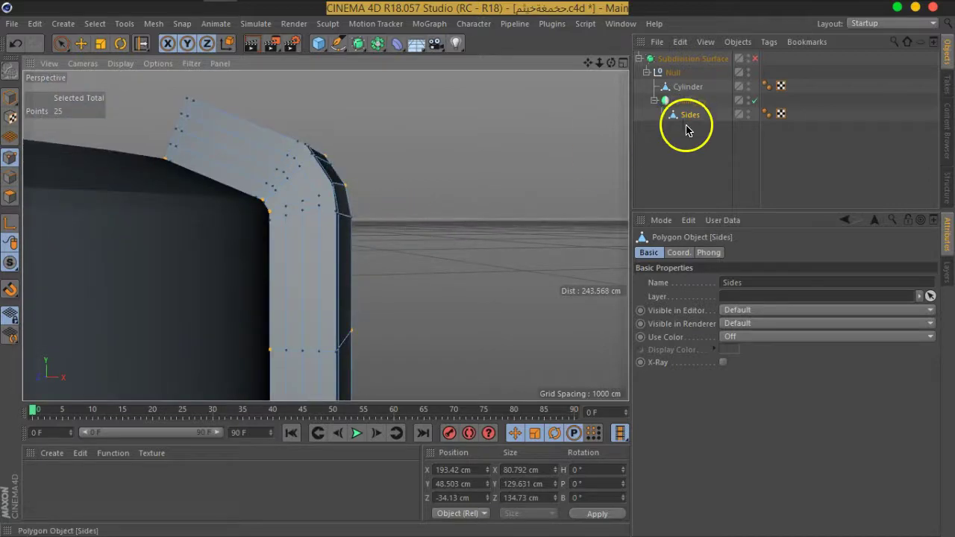
Deselect Sides, re-enable subdivision smoothing, and orbit around the model ending close on the protruding tab
left_click(741, 125)
left_click(755, 59)
mouse_move(403, 203)
left_mouse_down("alt")
mouse_move(122, 200)
mouse_move(171, 202)
mouse_move(143, 206)
mouse_move(174, 216)
mouse_move(155, 213)
left_mouse_up("alt")
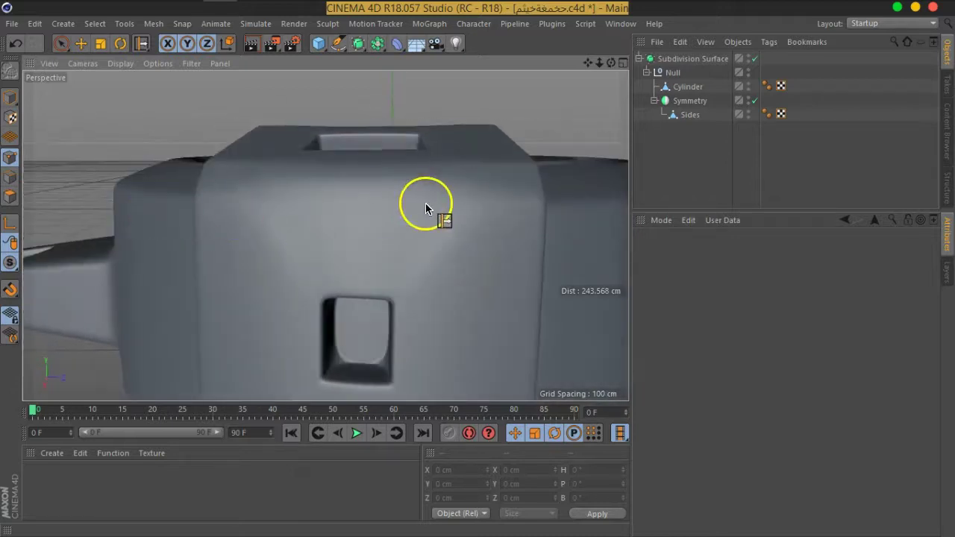
scroll(429, 220, "down", 5)
mouse_move(437, 241)
left_mouse_down("alt")
mouse_move(207, 219)
mouse_move(129, 233)
mouse_move(247, 245)
mouse_move(311, 231)
left_mouse_up("alt")
left_click_drag(113, 262, 351, 289, "alt")
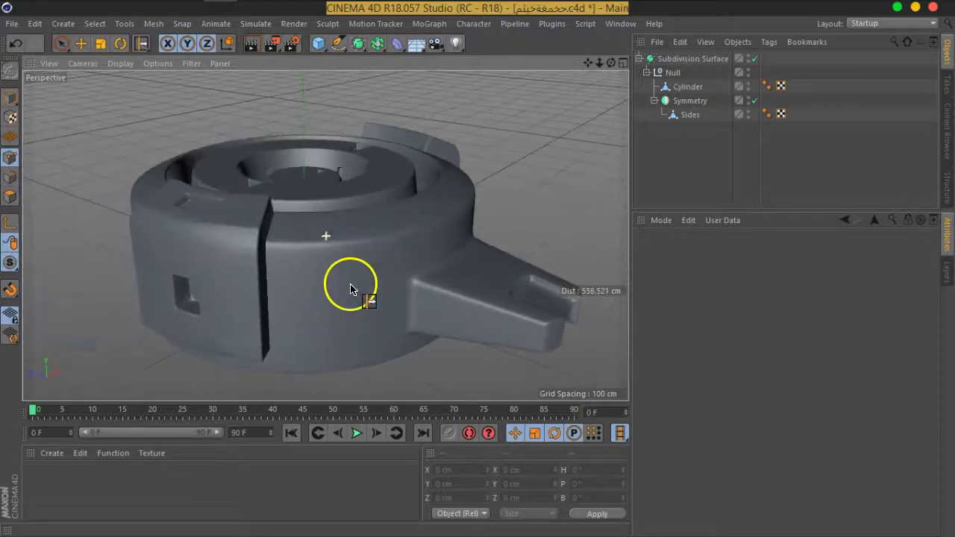
mouse_move(359, 217)
left_mouse_down("alt")
mouse_move(351, 219)
mouse_move(401, 277)
mouse_move(497, 271)
mouse_move(386, 308)
mouse_move(358, 309)
mouse_move(420, 284)
mouse_move(314, 283)
mouse_move(274, 192)
mouse_move(283, 141)
mouse_move(341, 120)
mouse_move(288, 96)
mouse_move(259, 106)
mouse_move(264, 177)
mouse_move(331, 199)
mouse_move(437, 296)
mouse_move(399, 263)
left_mouse_up("alt")
scroll(400, 263, "up", 5)
scroll(399, 277, "up", 2)
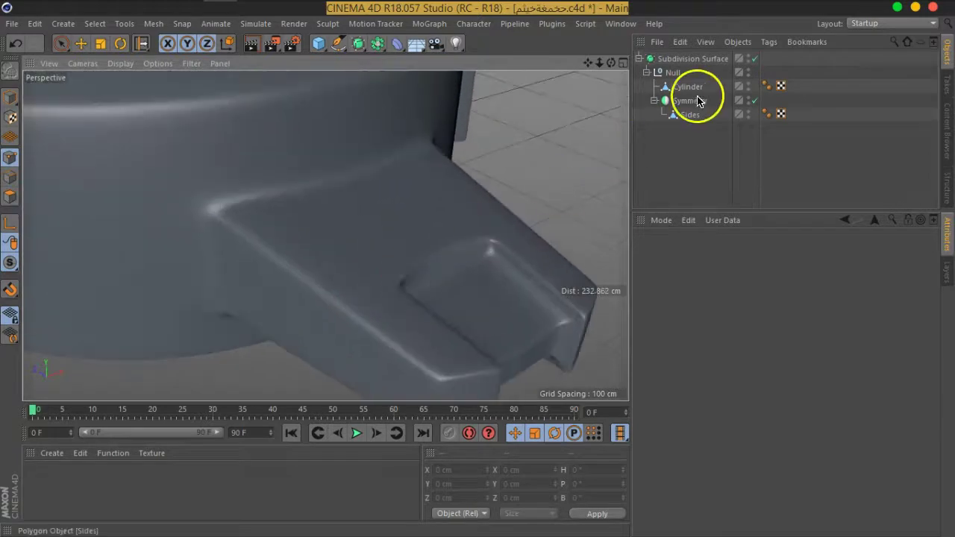
Select the Cylinder object and activate the Slide tool (M~O)
left_click(687, 88)
key("m")
key("o")
mouse_move(465, 202)
left_mouse_down("alt")
mouse_move(426, 249)
mouse_move(453, 239)
mouse_move(453, 212)
mouse_move(474, 207)
mouse_move(490, 171)
mouse_move(454, 164)
mouse_move(459, 189)
mouse_move(512, 247)
mouse_move(406, 206)
mouse_move(408, 266)
mouse_move(451, 277)
mouse_move(416, 224)
mouse_move(383, 239)
mouse_move(485, 217)
left_mouse_up("alt")
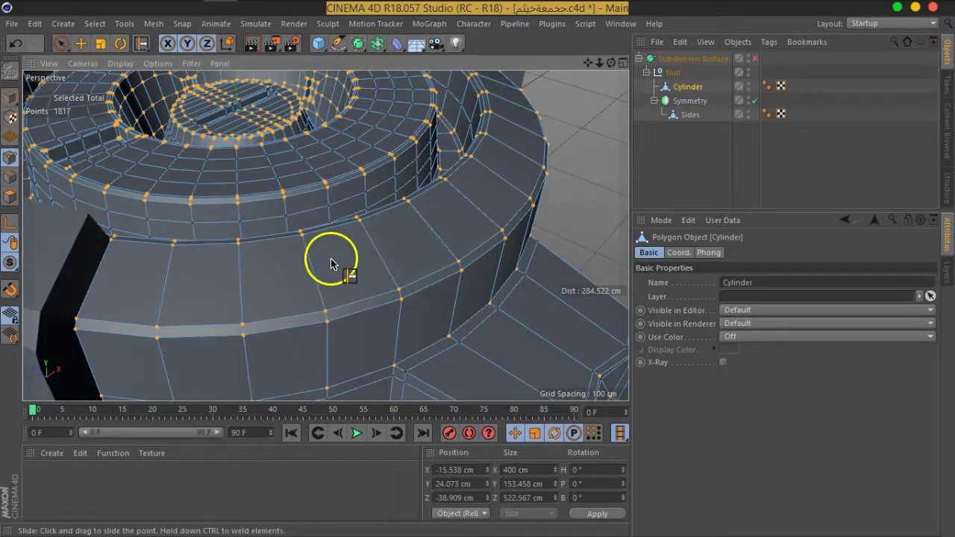
Ring-select an edge ring around the cylinder and cut a new edge loop through it
left_click(105, 22)
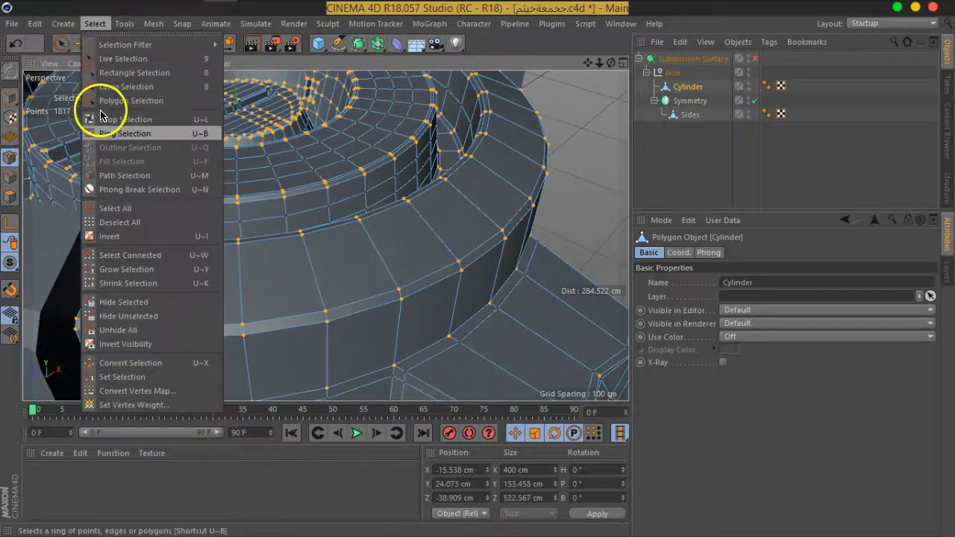
left_click(118, 137)
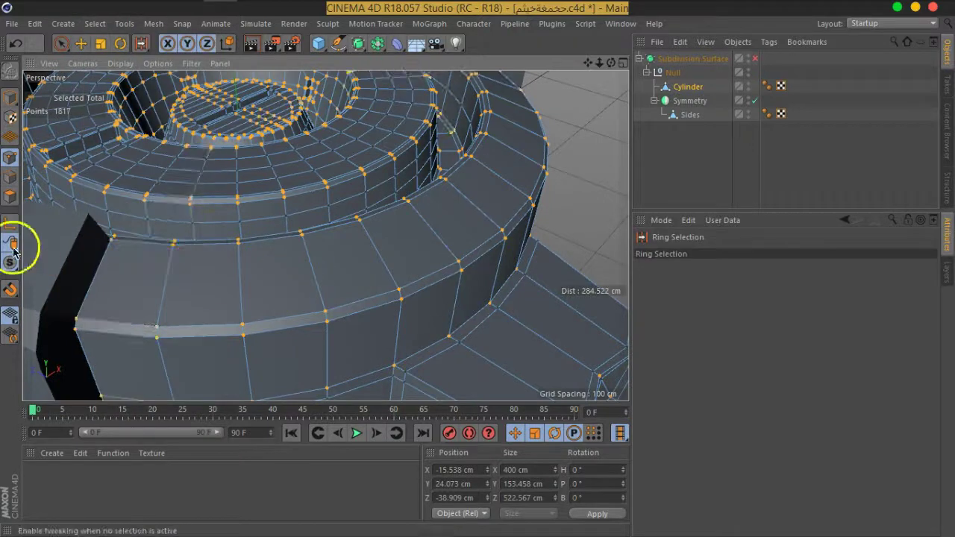
left_click(9, 182)
left_click(314, 273)
mouse_move(331, 251)
left_mouse_down("alt")
mouse_move(341, 331)
mouse_move(381, 314)
left_mouse_up("alt")
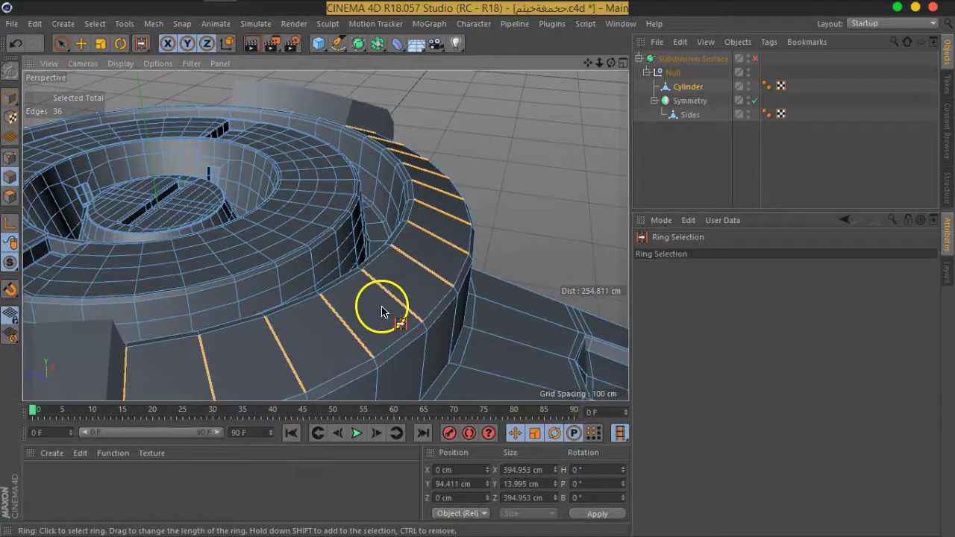
right_click(385, 310)
left_click(426, 283)
left_click_drag(426, 284, 429, 321)
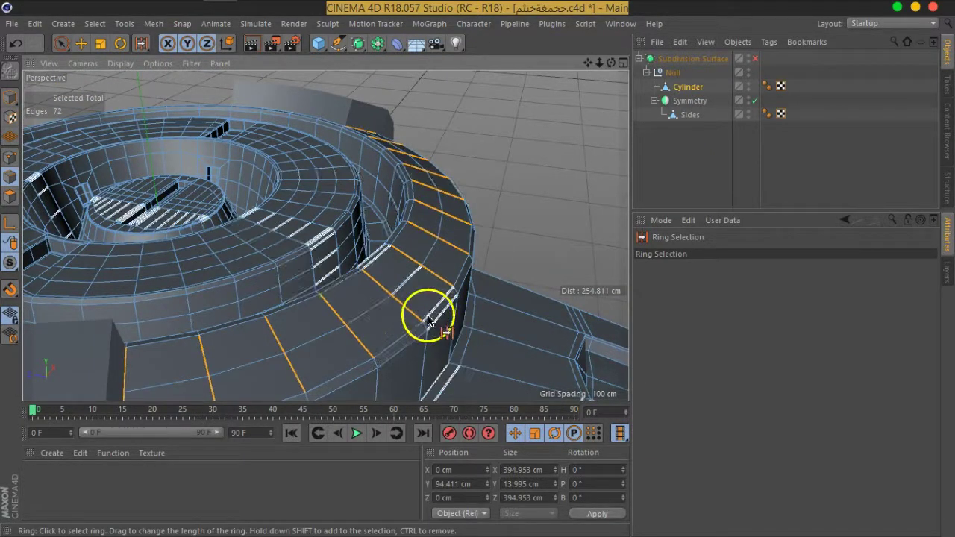
Loop-select one edge loop on the ring's top face and zoom in on it
left_click(95, 23)
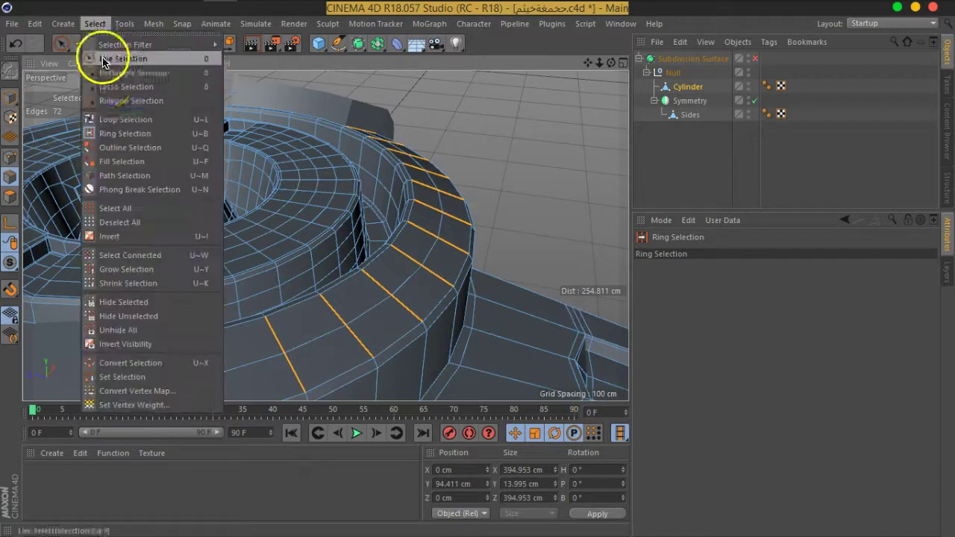
left_click(125, 119)
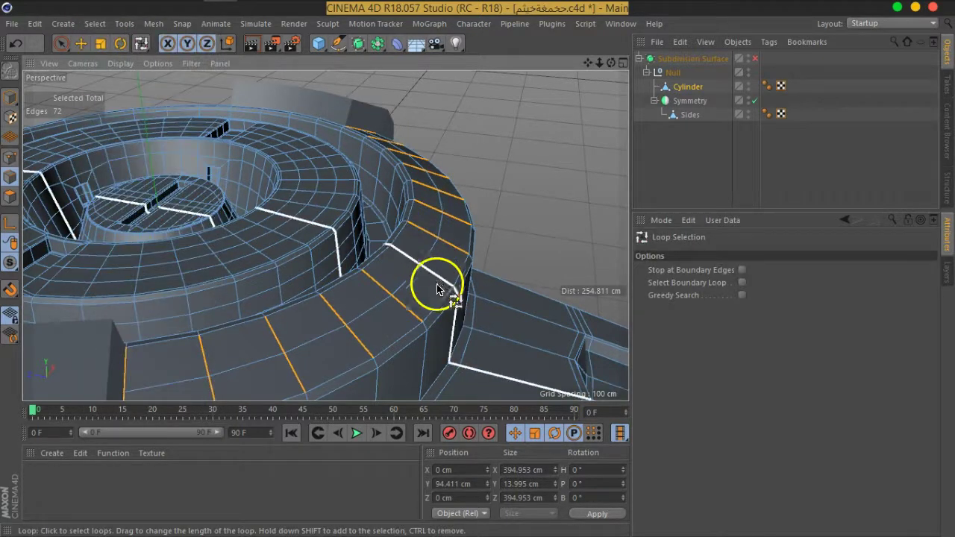
left_click(384, 311)
mouse_move(384, 311)
left_mouse_down("alt")
mouse_move(470, 309)
mouse_move(429, 203)
mouse_move(527, 320)
mouse_move(415, 288)
mouse_move(439, 265)
left_mouse_up("alt")
scroll(429, 203, "up", 2)
scroll(421, 239, "up", 2)
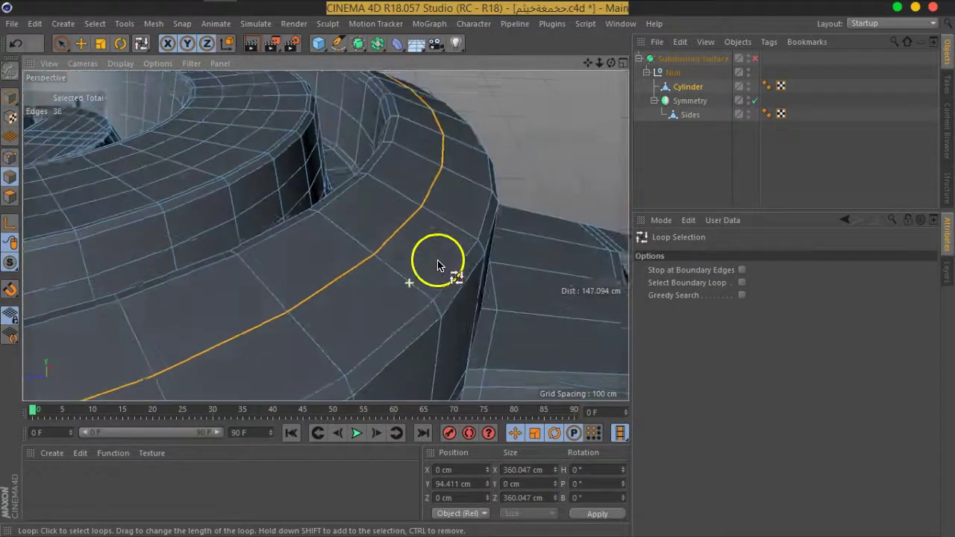
Slide the 36-edge top loop about -2.5 cm with Preserve Curvature enabled
right_click(393, 235)
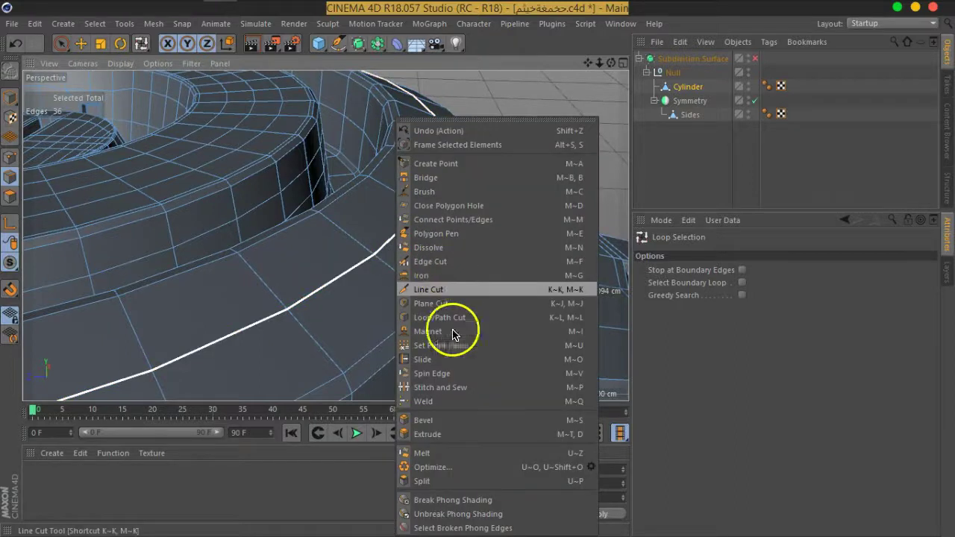
left_click(423, 360)
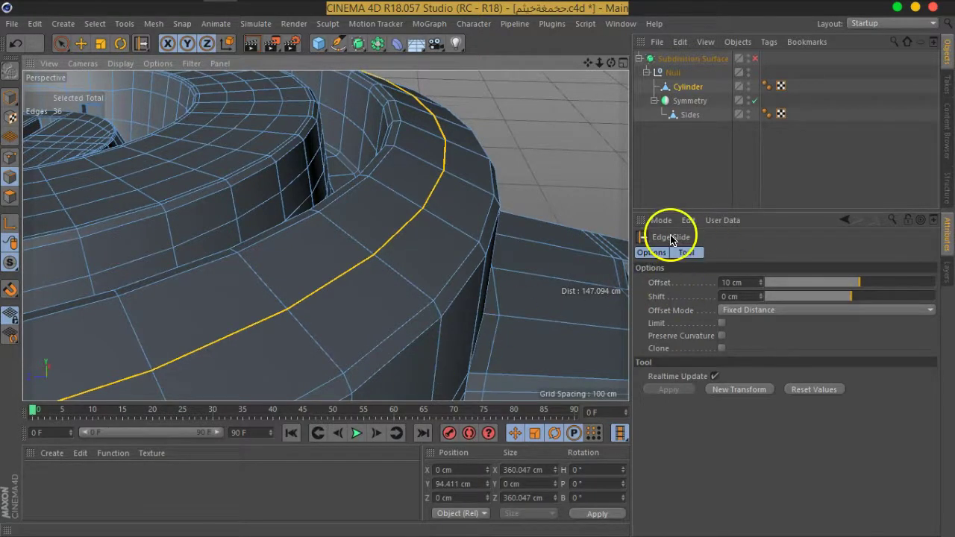
left_click_drag(348, 299, 441, 213, "alt")
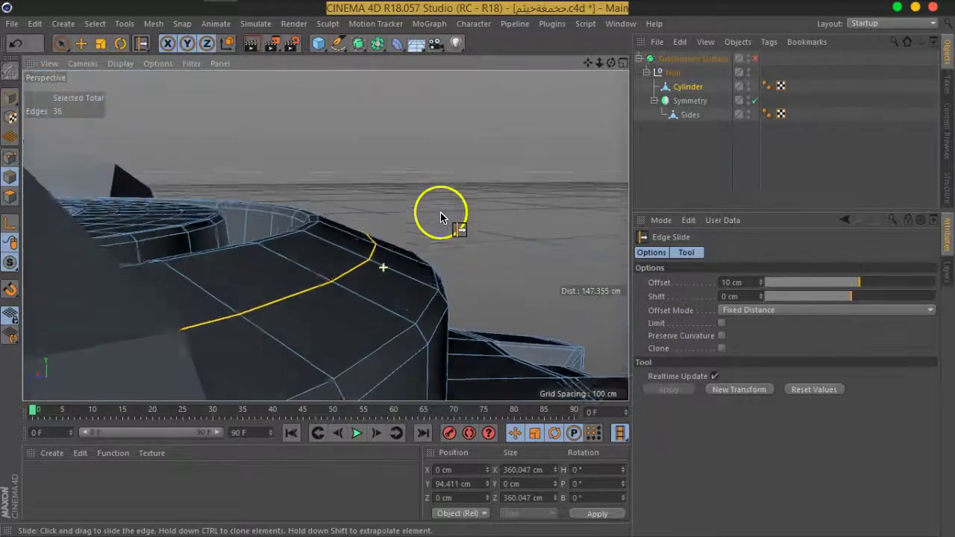
left_click(722, 336)
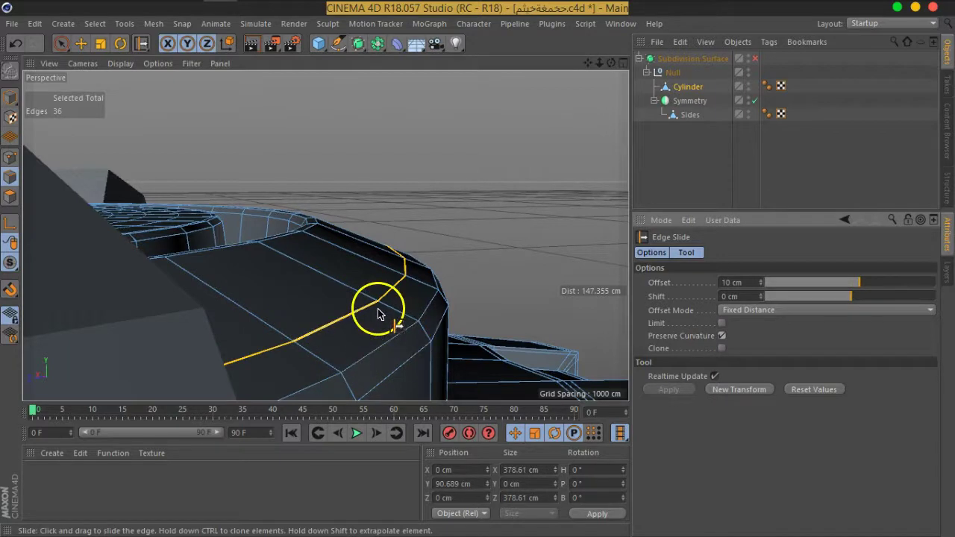
left_click_drag(359, 316, 322, 295)
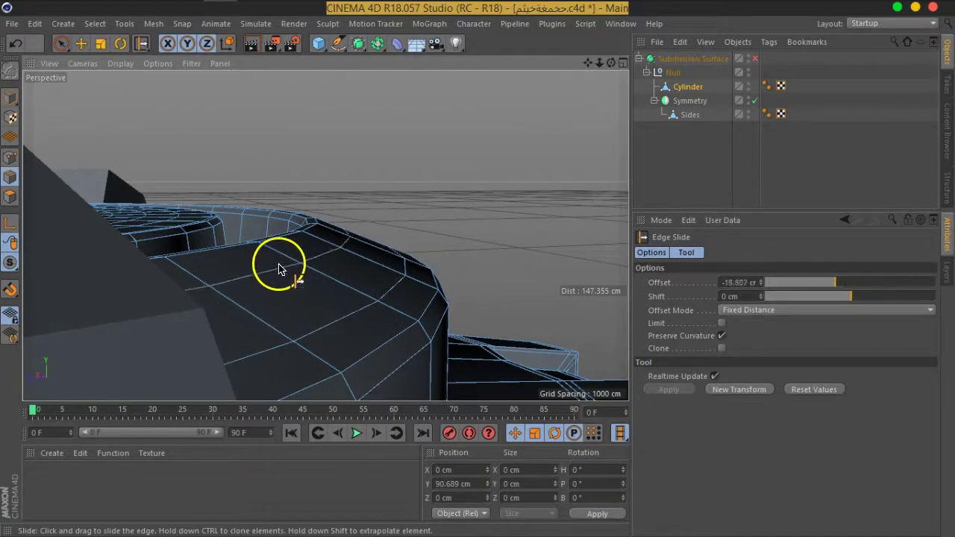
left_click_drag(270, 261, 365, 304)
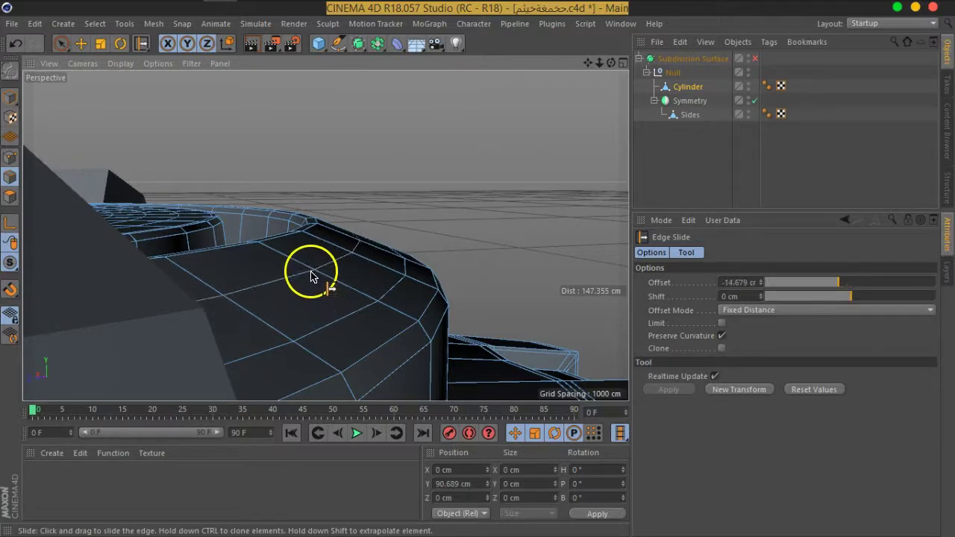
left_click(294, 290)
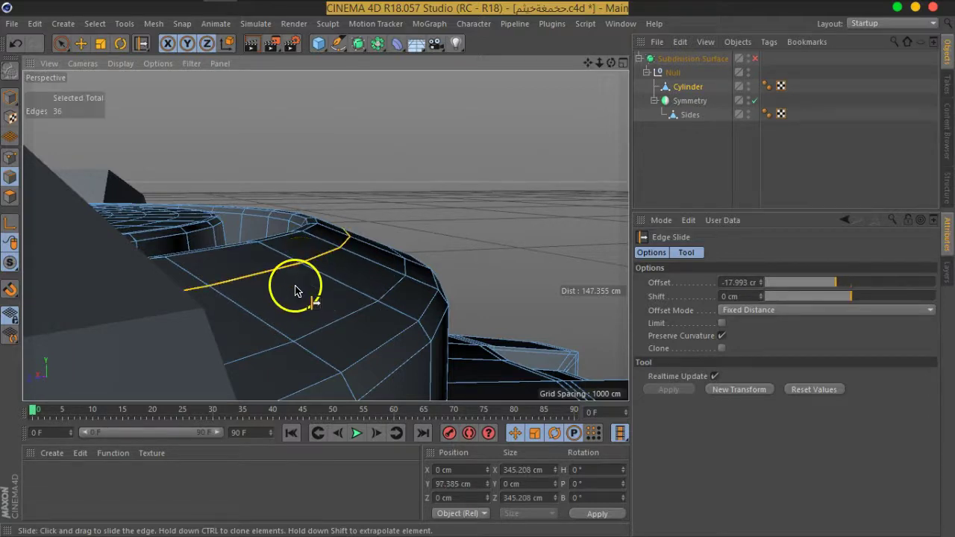
left_click_drag(283, 274, 291, 278)
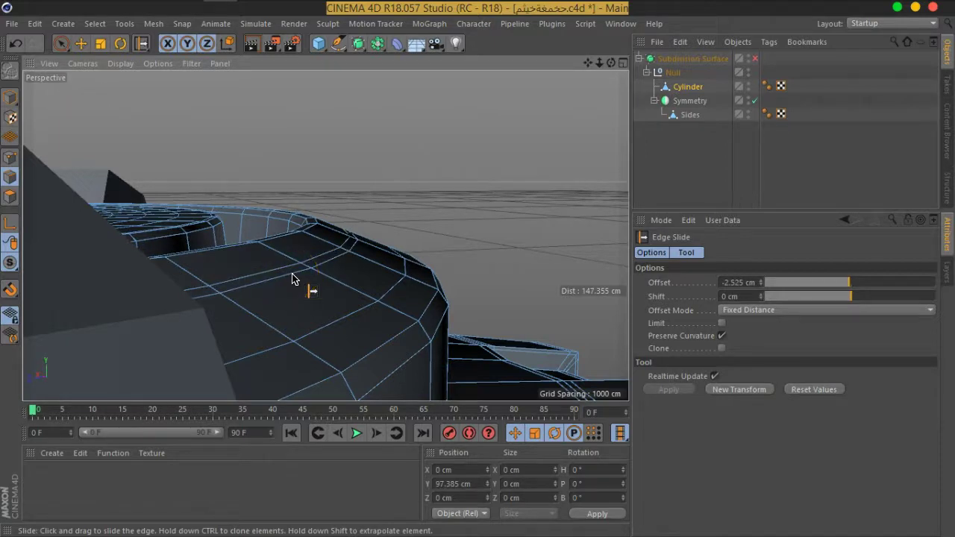
mouse_move(477, 388)
left_mouse_down("alt")
mouse_move(348, 327)
mouse_move(376, 304)
left_mouse_up("alt")
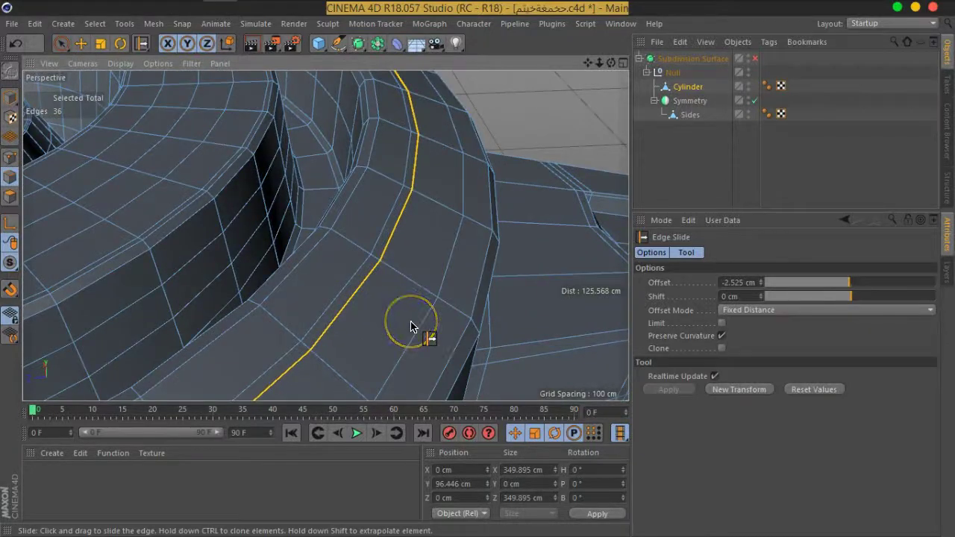
Loop-select the thin polygon strip around the ring and extrude it inward by -3.57 cm
left_click(11, 195)
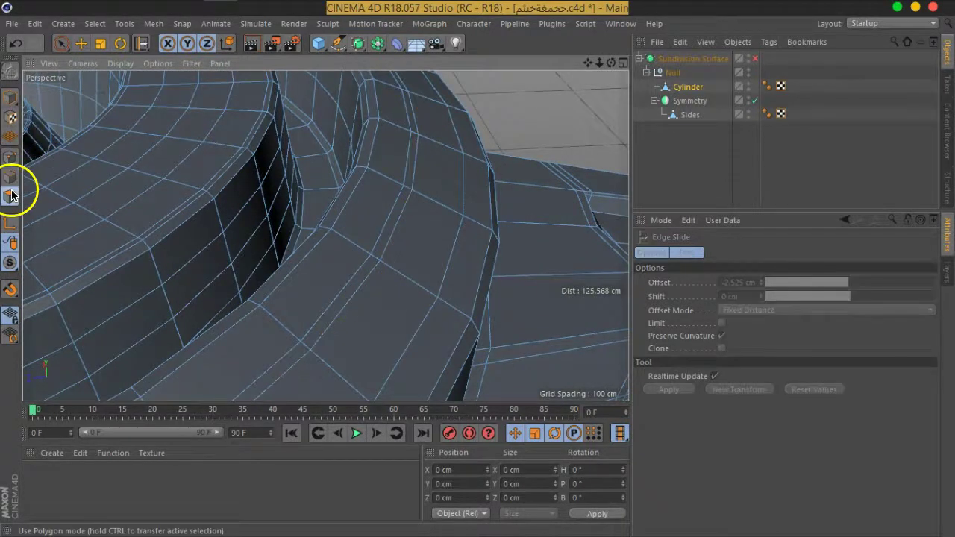
left_click(87, 27)
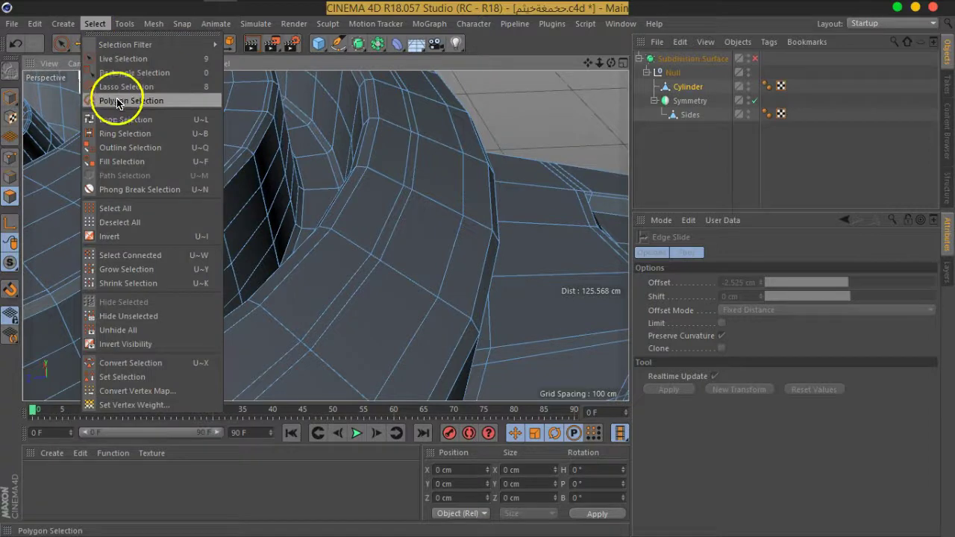
left_click(126, 122)
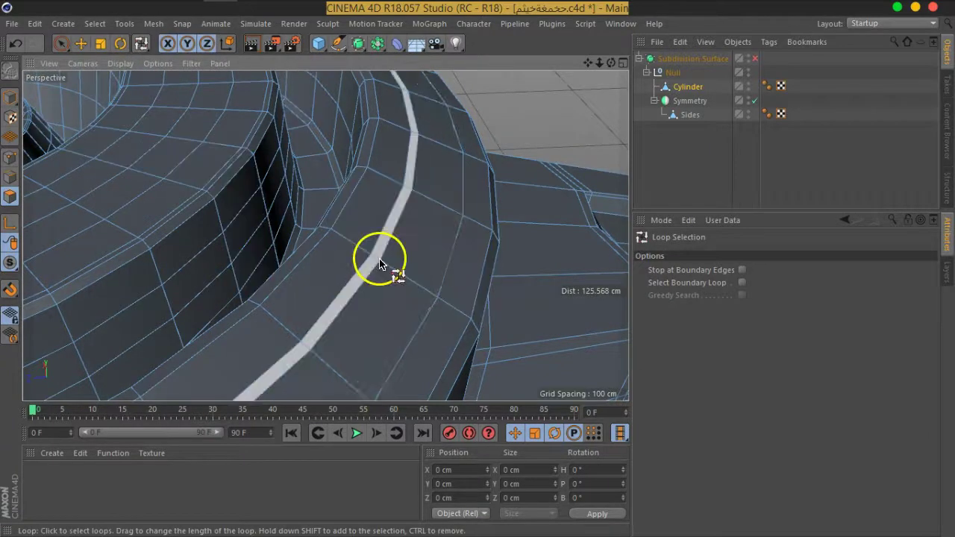
left_click(378, 263)
mouse_move(376, 267)
left_mouse_down("alt")
mouse_move(350, 246)
mouse_move(363, 260)
left_mouse_up("alt")
right_click(377, 279)
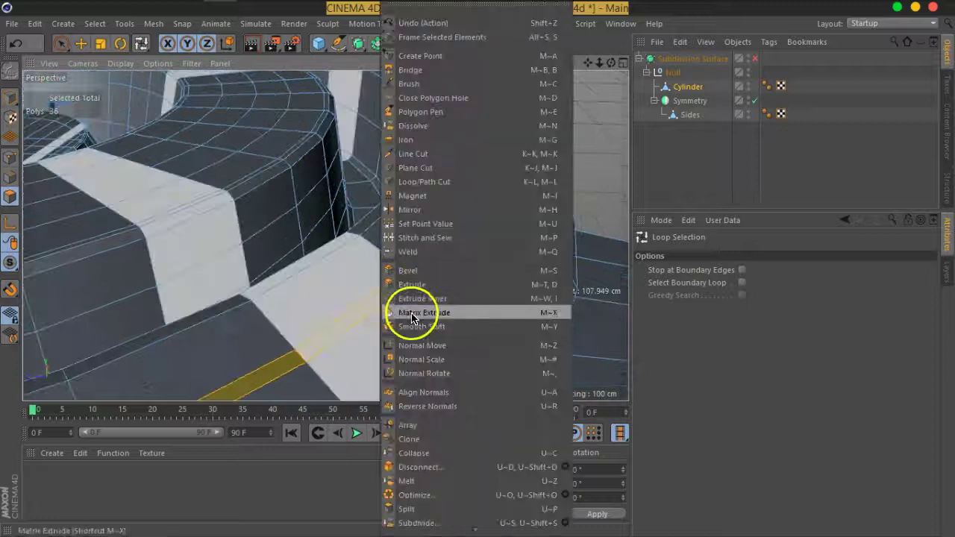
left_click(412, 290)
mouse_move(444, 309)
left_mouse_down("alt")
mouse_move(477, 277)
mouse_move(378, 312)
mouse_move(363, 331)
mouse_move(170, 354)
left_mouse_up("alt")
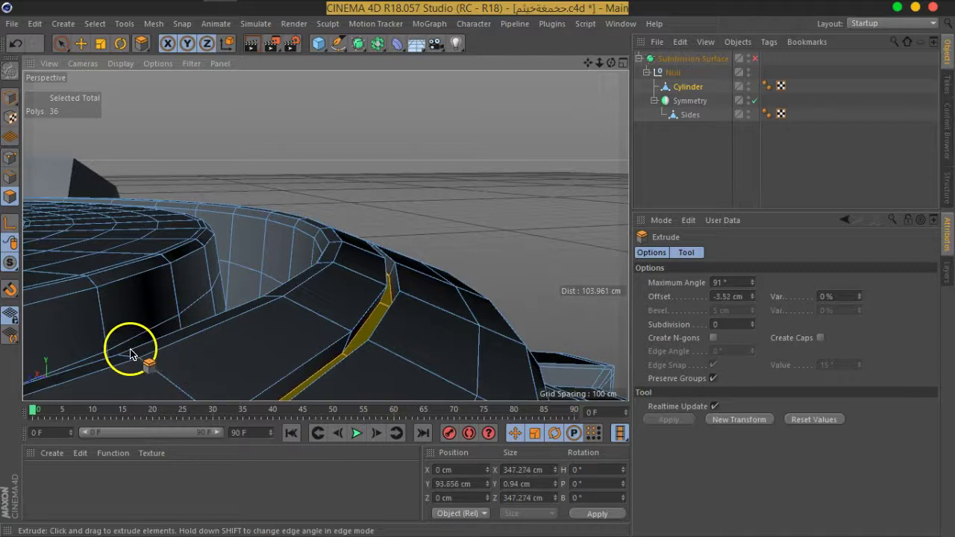
Enable Subdivision Surface and inspect the smoothed groove around the ring
mouse_move(368, 279)
left_mouse_down("alt")
mouse_move(379, 316)
mouse_move(397, 289)
mouse_move(358, 276)
mouse_move(337, 294)
left_mouse_up("alt")
left_click(754, 59)
scroll(343, 314, "down", 5)
mouse_move(348, 335)
left_mouse_down("alt")
mouse_move(388, 267)
mouse_move(319, 260)
mouse_move(214, 283)
mouse_move(348, 279)
left_mouse_up("alt")
scroll(367, 256, "up", 3)
scroll(360, 260, "up", 3)
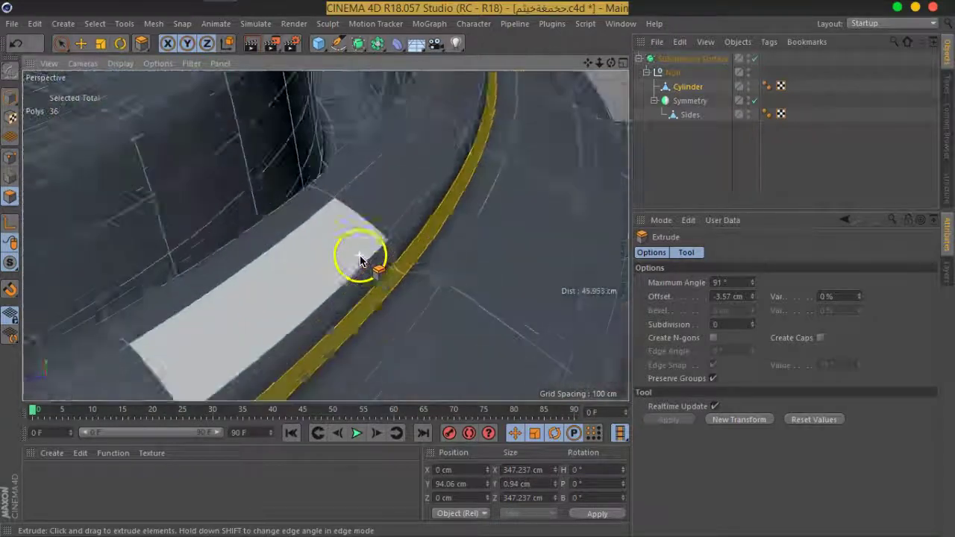
scroll(360, 260, "down", 1)
Turn off smoothing and loop-select the groove's rim edge loops in Edge mode
left_click(95, 23)
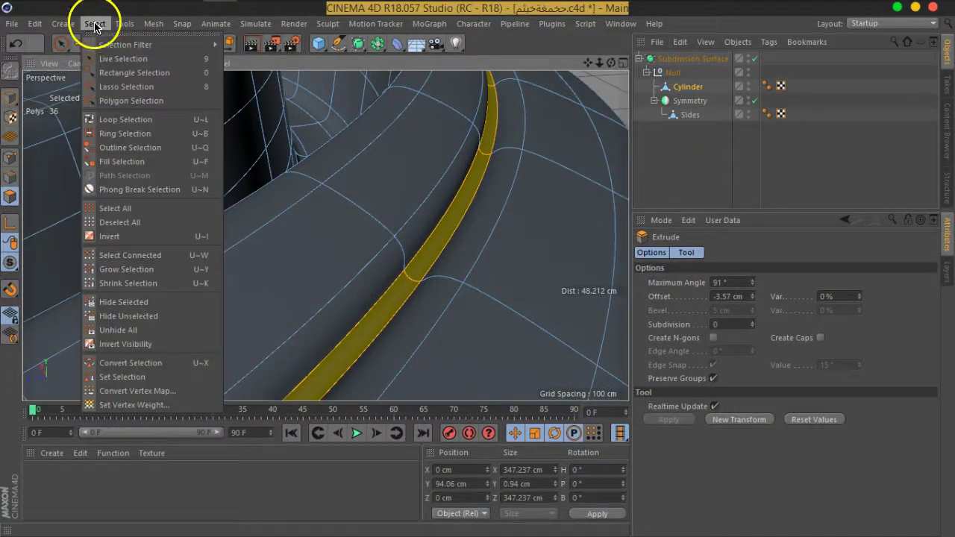
left_click(125, 120)
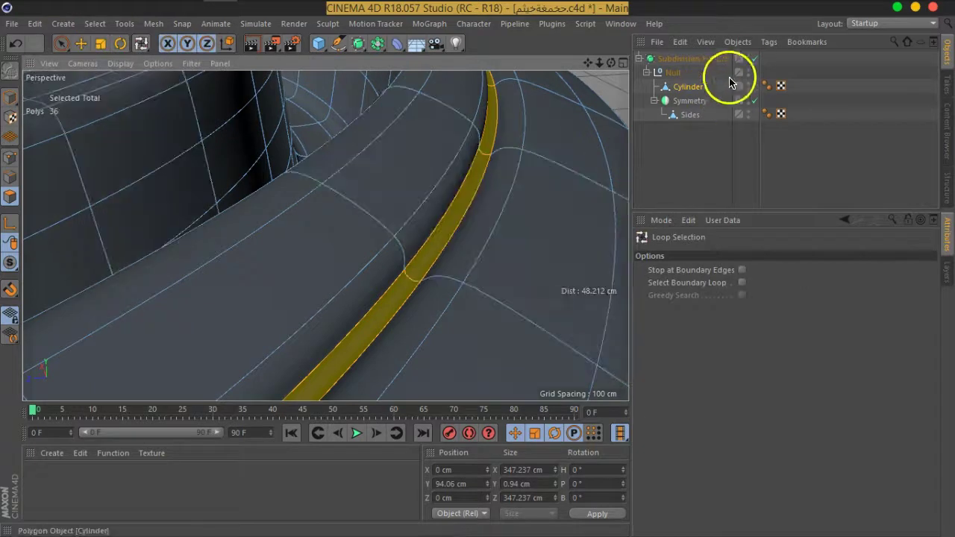
left_click(754, 58)
left_click(10, 177)
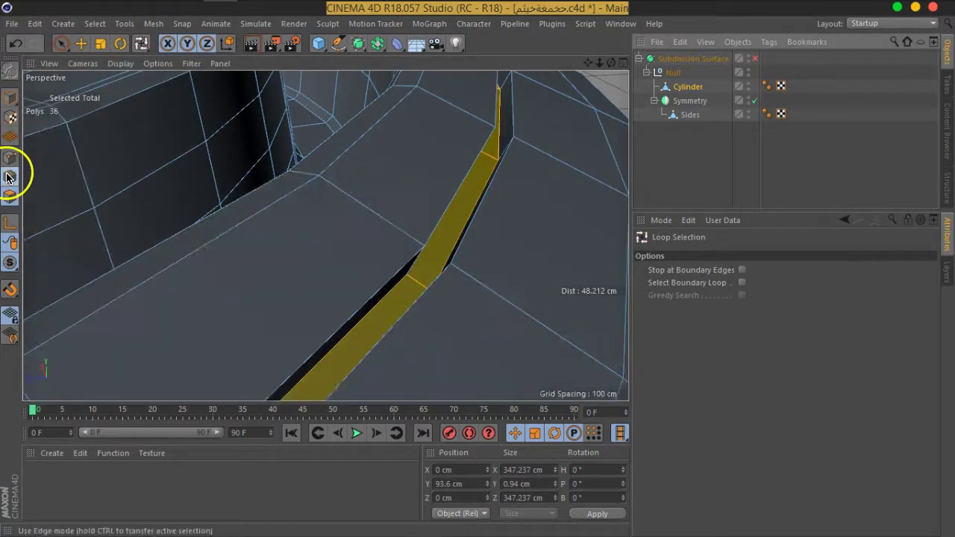
left_click(438, 227)
left_click_drag(486, 224, 482, 214, "alt")
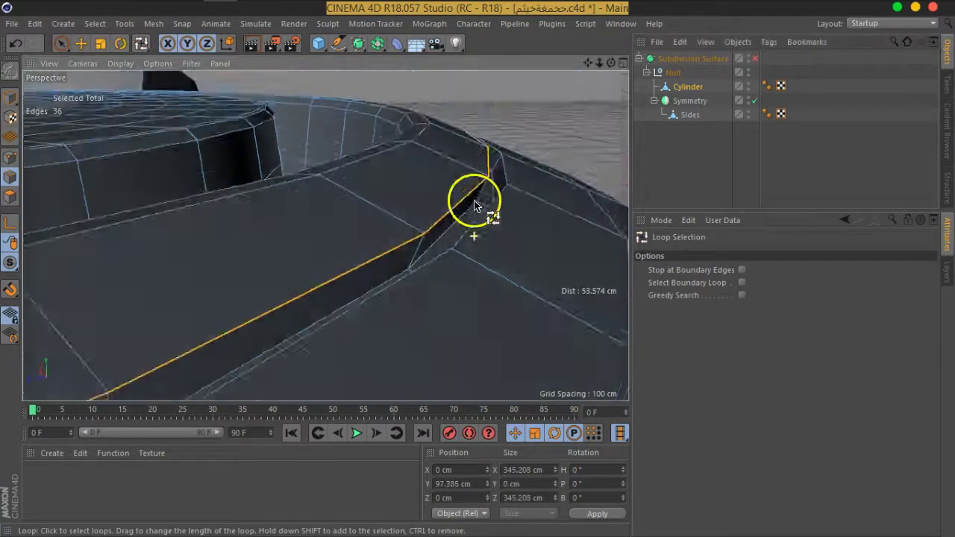
left_click(453, 237, "shift")
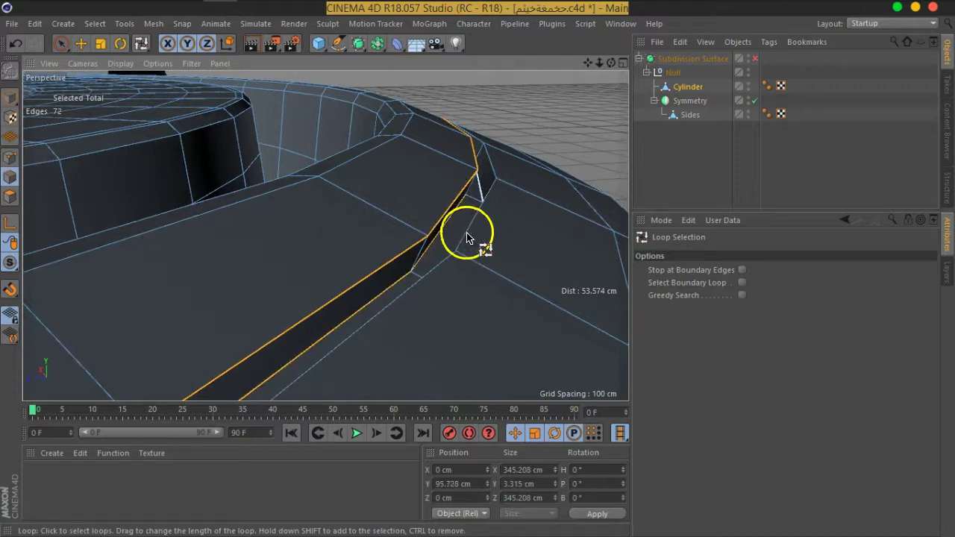
left_click(481, 200, "shift")
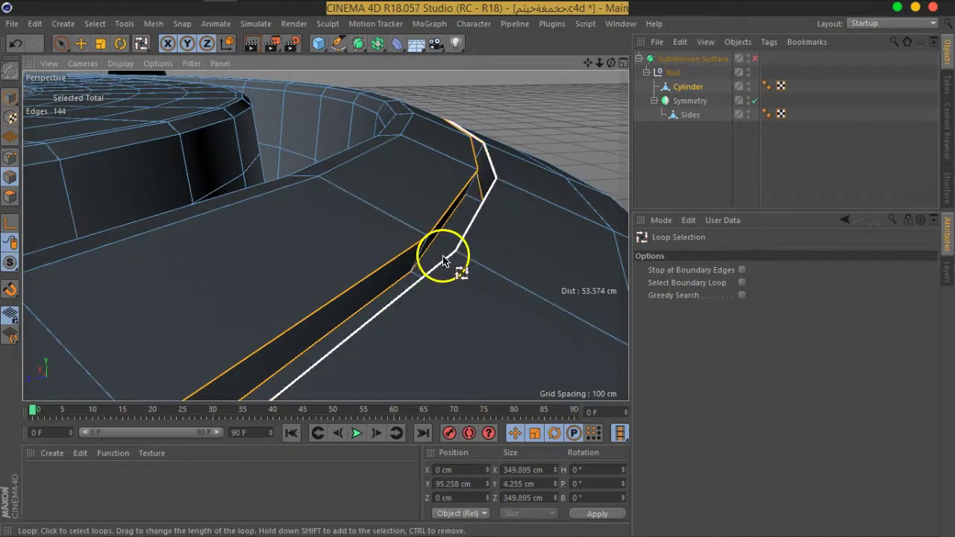
left_click_drag(442, 256, 421, 259, "alt")
Bevel the groove edges by about 0.38 cm and re-enable subdivision smoothing
right_click(422, 259)
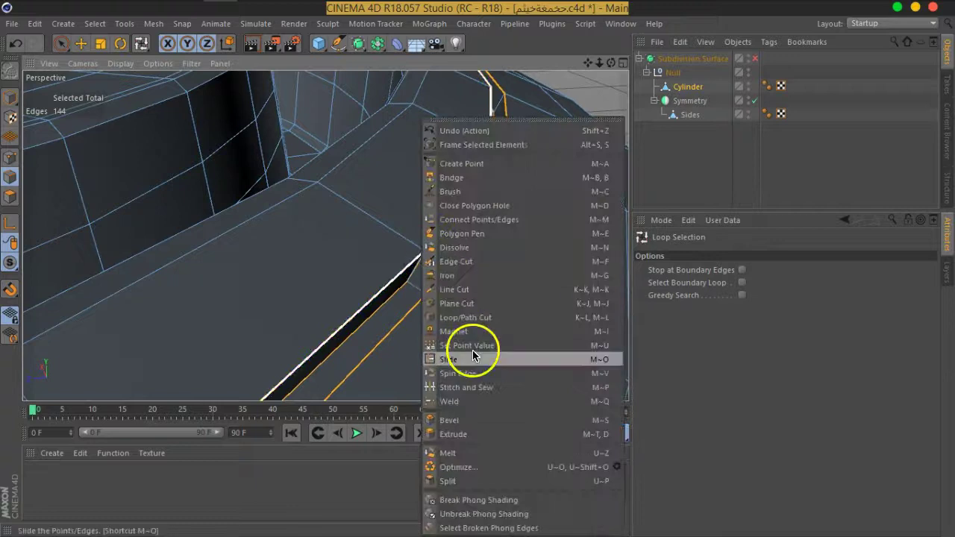
left_click(471, 419)
mouse_move(423, 266)
left_mouse_down("alt")
mouse_move(450, 254)
mouse_move(448, 235)
left_mouse_up("alt")
left_click_drag(381, 255, 377, 254)
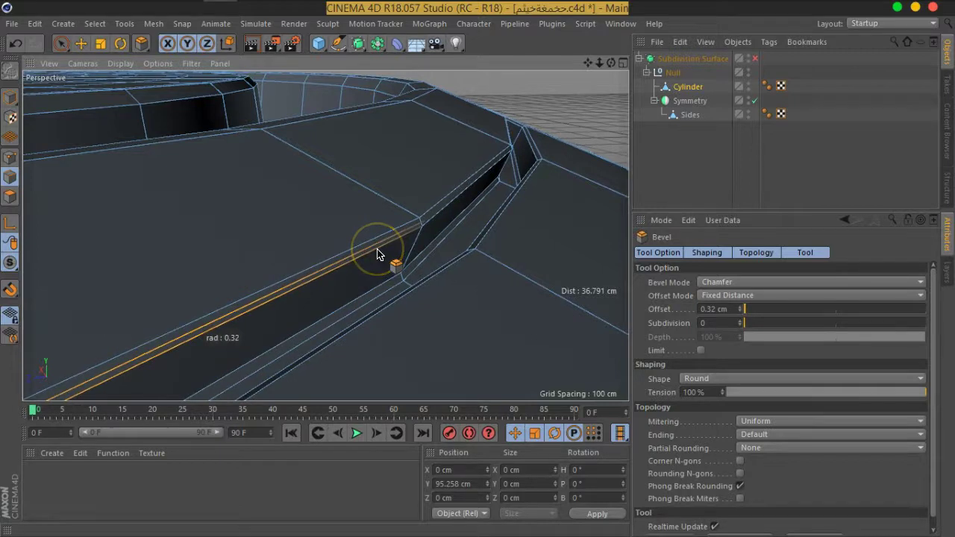
left_click_drag(377, 255, 384, 256)
left_click(667, 167)
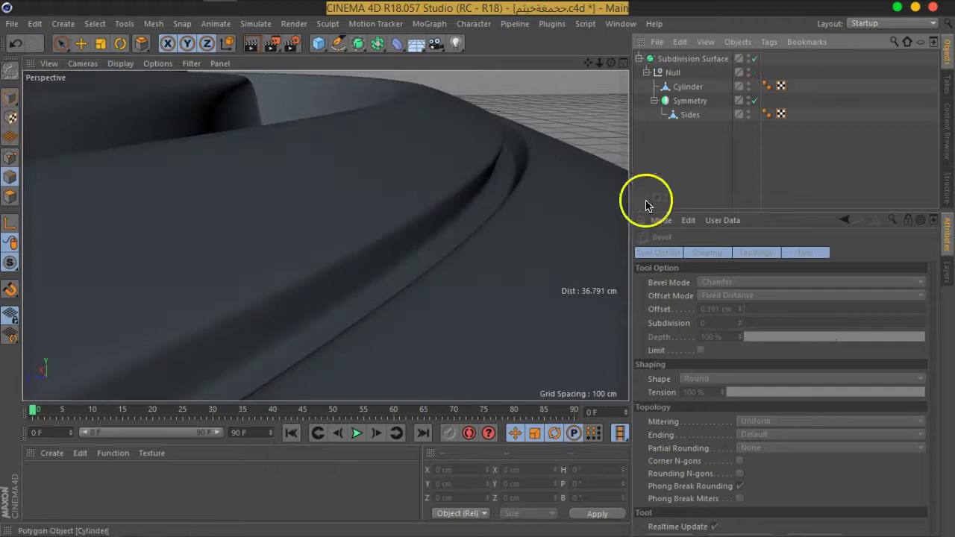
Zoom out to inspect the smoothed groove, then reselect the Cylinder and orbit closer
scroll(423, 264, "down", 5)
mouse_move(423, 264)
left_mouse_down("alt")
mouse_move(422, 292)
mouse_move(460, 224)
mouse_move(309, 252)
mouse_move(241, 311)
mouse_move(363, 303)
mouse_move(441, 179)
mouse_move(363, 224)
left_mouse_up("alt")
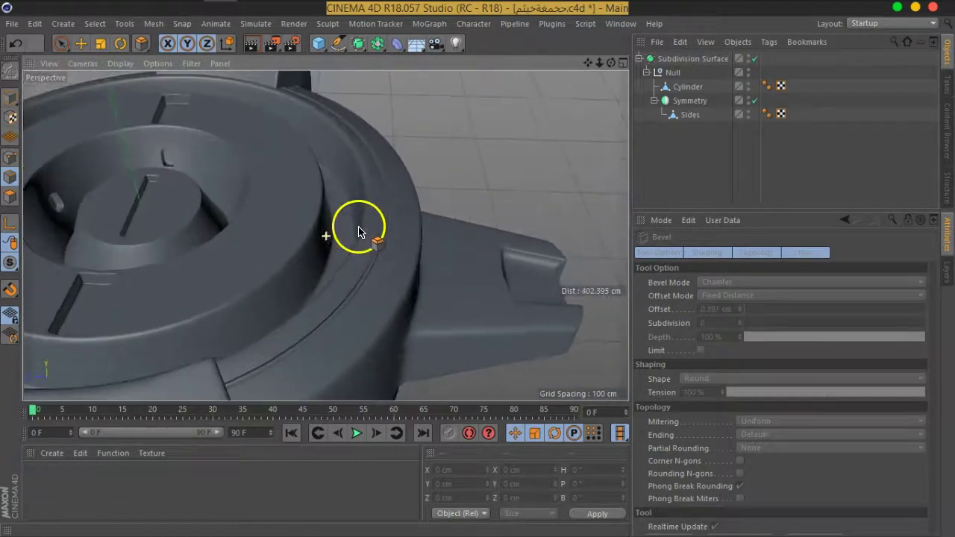
scroll(330, 246, "up", 3)
scroll(337, 244, "up", 2)
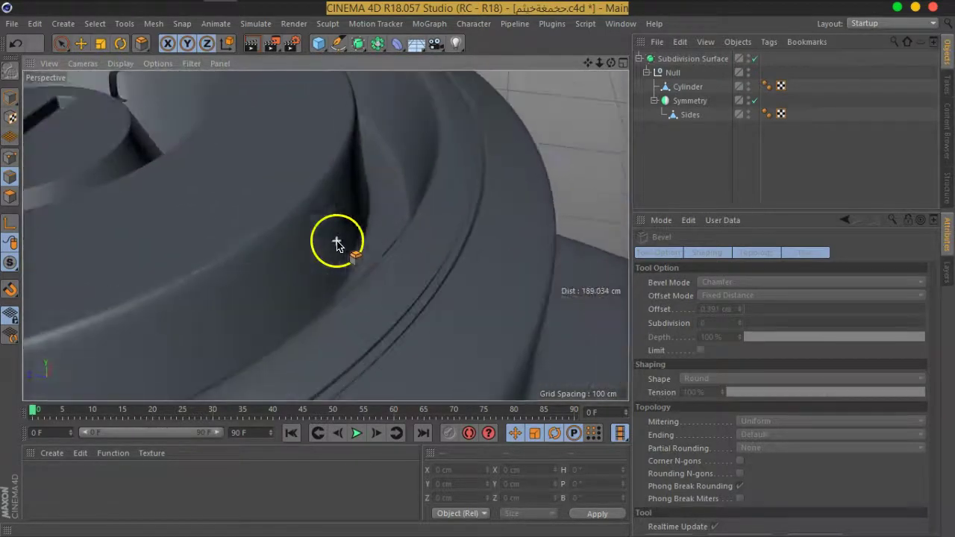
left_click(688, 86)
mouse_move(512, 288)
left_mouse_down("alt")
mouse_move(458, 188)
mouse_move(359, 219)
mouse_move(512, 191)
mouse_move(414, 234)
mouse_move(433, 234)
mouse_move(424, 270)
left_mouse_up("alt")
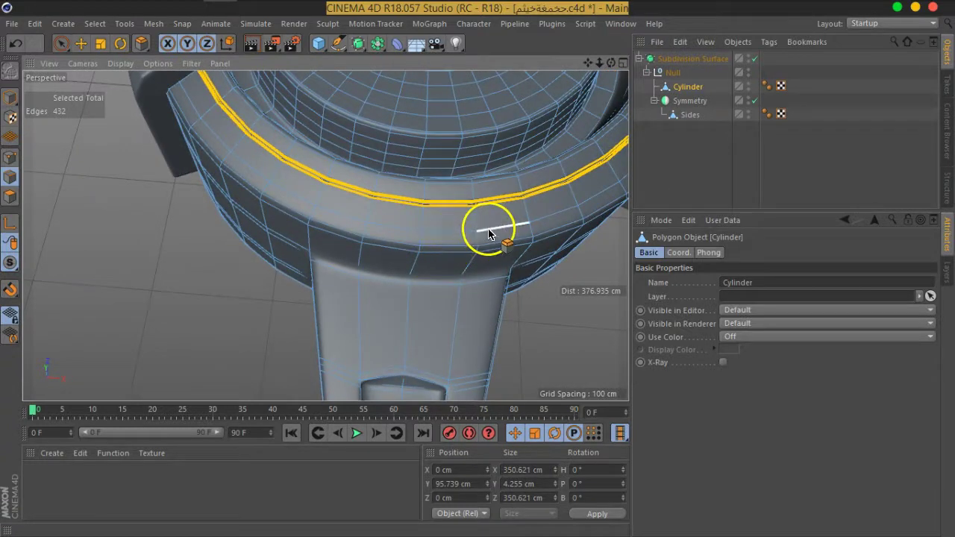
Select a path of four edges along the cylinder's outer ring
left_click(493, 233)
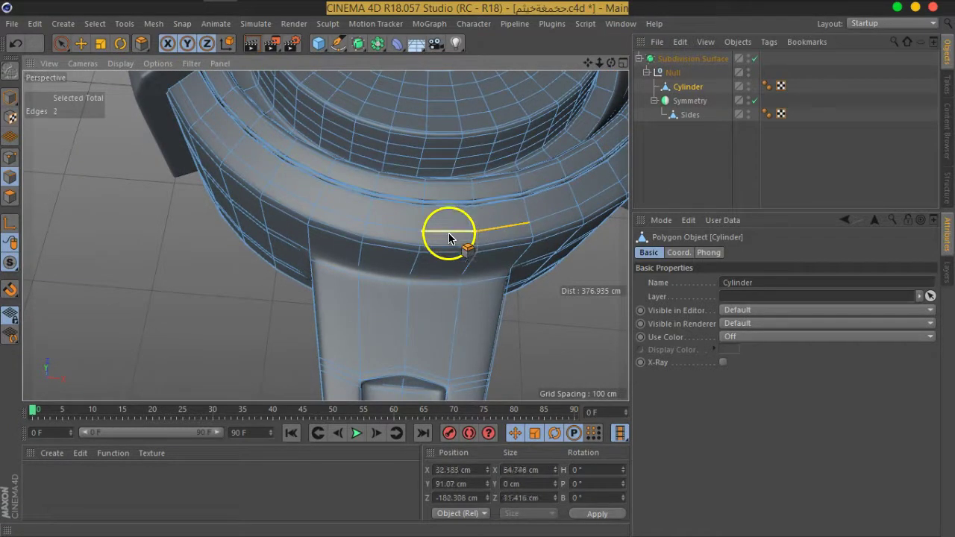
left_click_drag(409, 236, 345, 215)
mouse_move(426, 292)
left_mouse_down("alt")
mouse_move(405, 152)
mouse_move(406, 277)
mouse_move(231, 128)
left_mouse_up("alt")
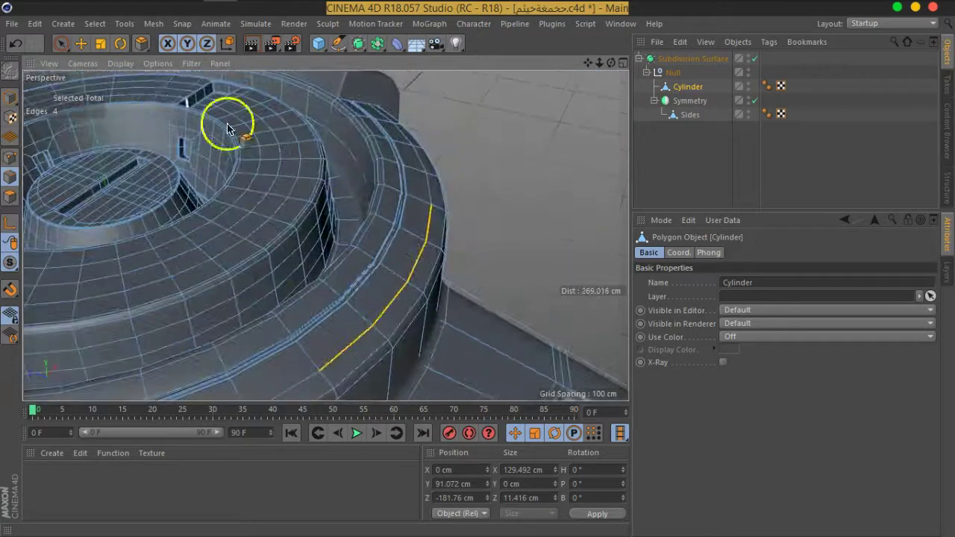
Move the selected edges about 10 cm inward with Orientation set to Normal
left_click(81, 42)
mouse_move(477, 260)
left_mouse_down("alt")
mouse_move(455, 246)
mouse_move(465, 203)
mouse_move(484, 188)
mouse_move(448, 191)
mouse_move(458, 230)
mouse_move(474, 219)
mouse_move(446, 186)
left_mouse_up("alt")
left_click(860, 282)
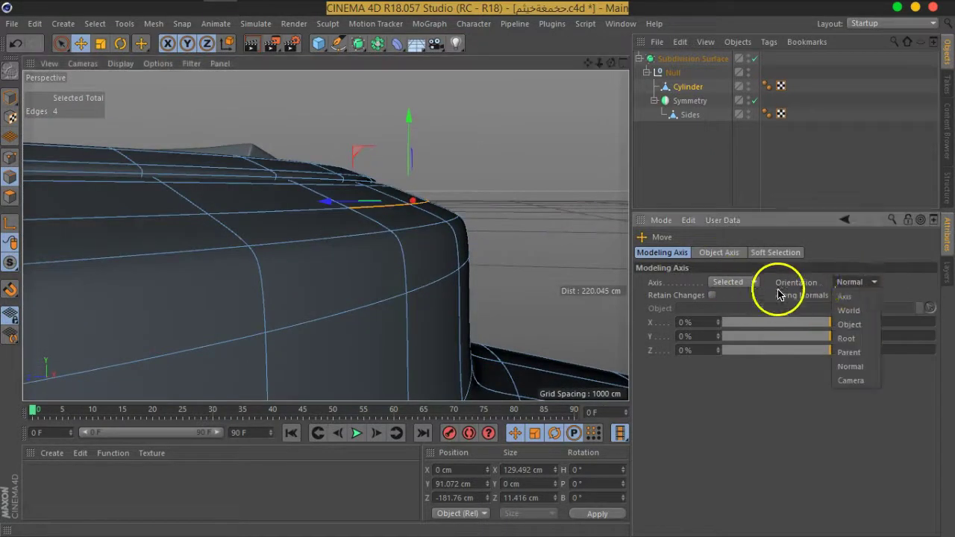
left_click(855, 297)
left_click(858, 283)
left_click(855, 373)
scroll(453, 259, "up", 3)
scroll(470, 240, "up", 3)
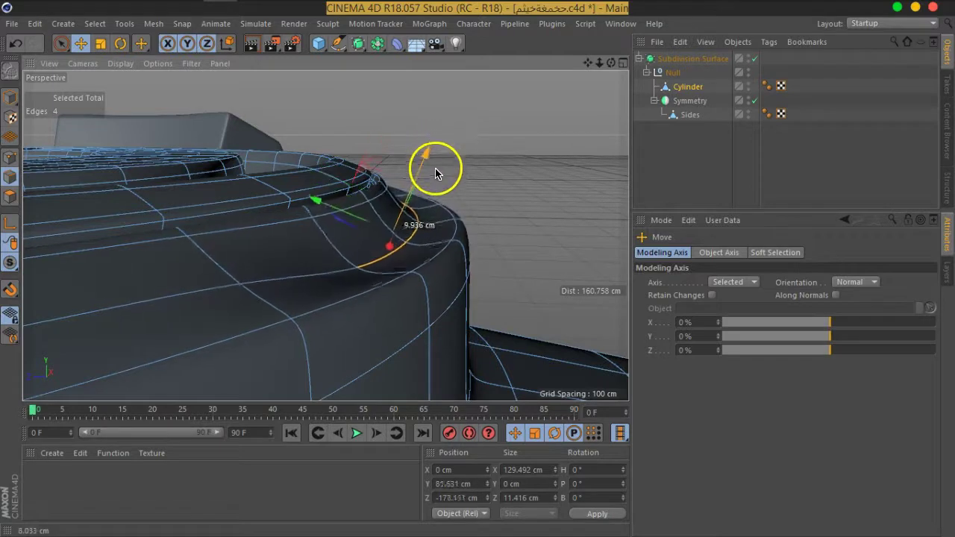
left_click_drag(431, 196, 405, 209)
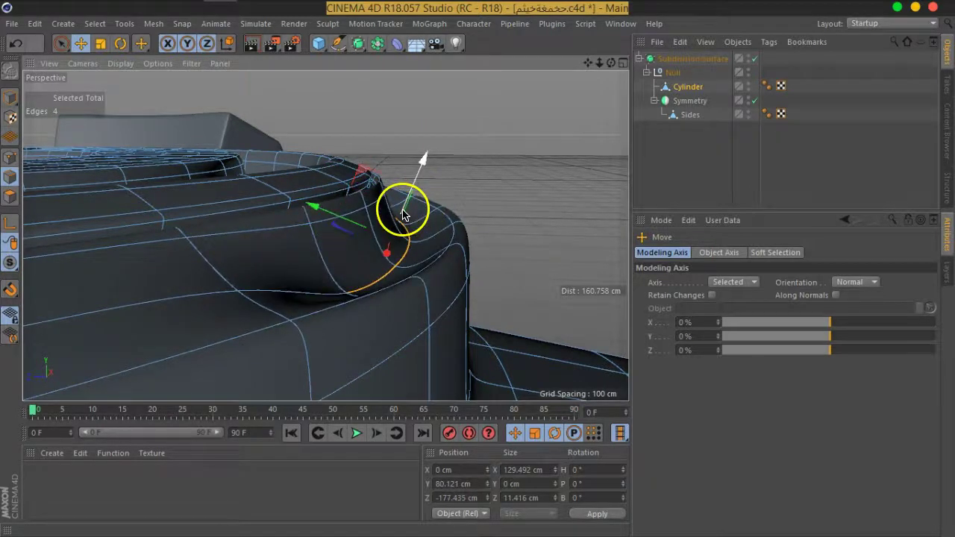
Deselect everything and orbit around the smoothed model to judge the new groove
scroll(411, 231, "down", 5)
left_click_drag(415, 250, 356, 278, "alt")
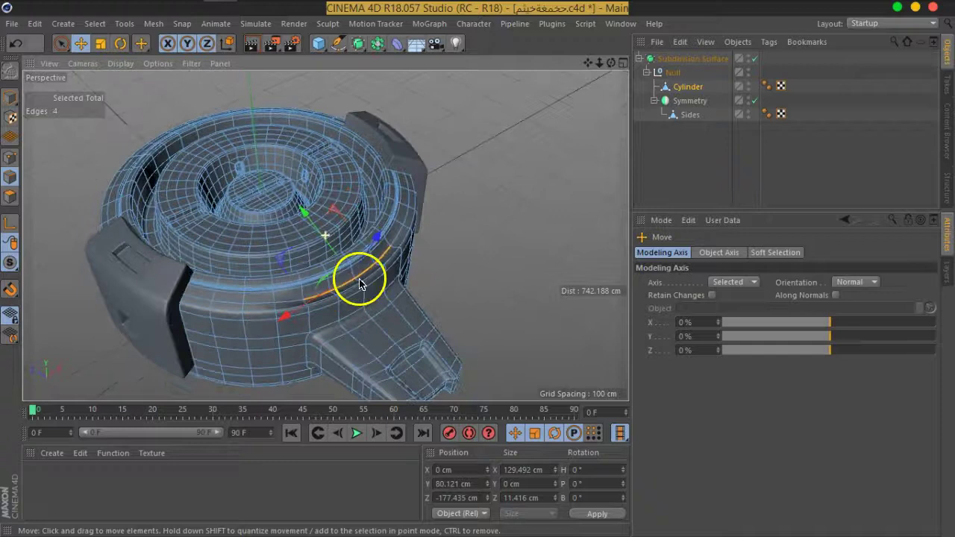
left_click(678, 188)
mouse_move(463, 254)
left_mouse_down("alt")
mouse_move(410, 271)
mouse_move(272, 268)
mouse_move(184, 241)
mouse_move(401, 273)
mouse_move(436, 265)
mouse_move(386, 264)
mouse_move(421, 262)
mouse_move(485, 235)
mouse_move(515, 214)
mouse_move(504, 213)
left_mouse_up("alt")
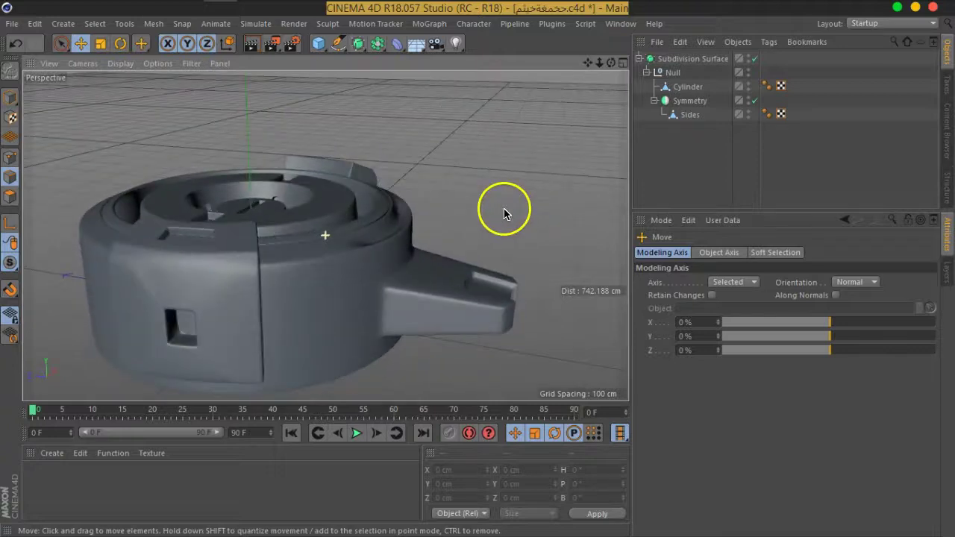
scroll(388, 244, "up", 3)
mouse_move(389, 243)
left_mouse_down("alt")
mouse_move(363, 262)
mouse_move(484, 241)
mouse_move(460, 251)
mouse_move(191, 259)
mouse_move(279, 226)
mouse_move(418, 224)
left_mouse_up("alt")
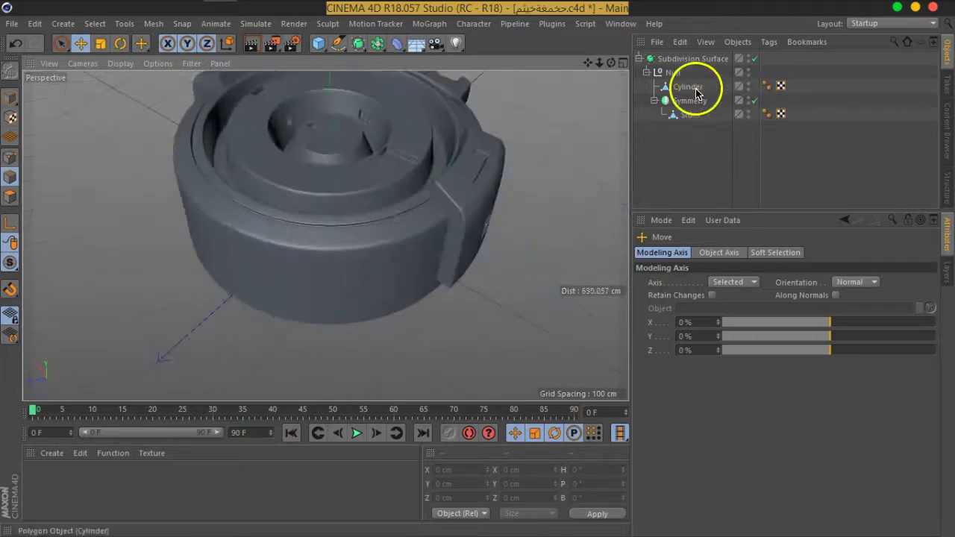
Select the Cylinder and pick six consecutive edges on its upper rim
left_click(688, 88)
mouse_move(265, 191)
right_mouse_down("alt")
mouse_move(311, 239)
mouse_move(251, 227)
mouse_move(437, 256)
mouse_move(367, 258)
right_mouse_up("alt")
mouse_move(366, 259)
left_mouse_down("alt")
mouse_move(331, 194)
mouse_move(358, 231)
mouse_move(358, 269)
left_mouse_up("alt")
right_click_drag(373, 325, 395, 337, "alt")
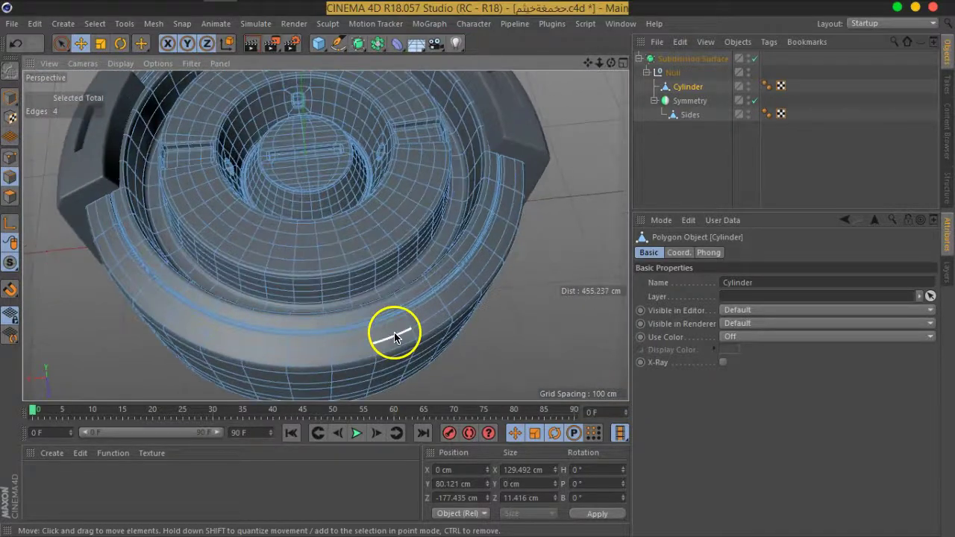
left_click(419, 332)
left_click(362, 341, "shift")
left_click(316, 350, "shift")
left_click(277, 351, "shift")
left_click(262, 355, "shift")
left_click(241, 344, "shift")
Move the six edges about 7.3 cm inward with Orientation set to Normal
mouse_move(273, 348)
left_mouse_down("alt")
mouse_move(463, 273)
mouse_move(413, 245)
mouse_move(393, 280)
mouse_move(386, 226)
mouse_move(358, 253)
mouse_move(486, 208)
left_mouse_up("alt")
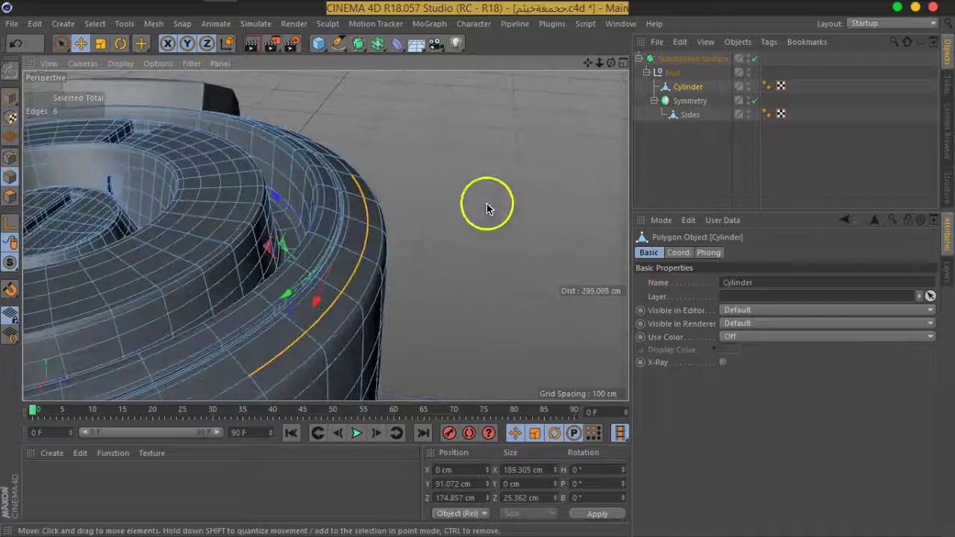
left_click(80, 43)
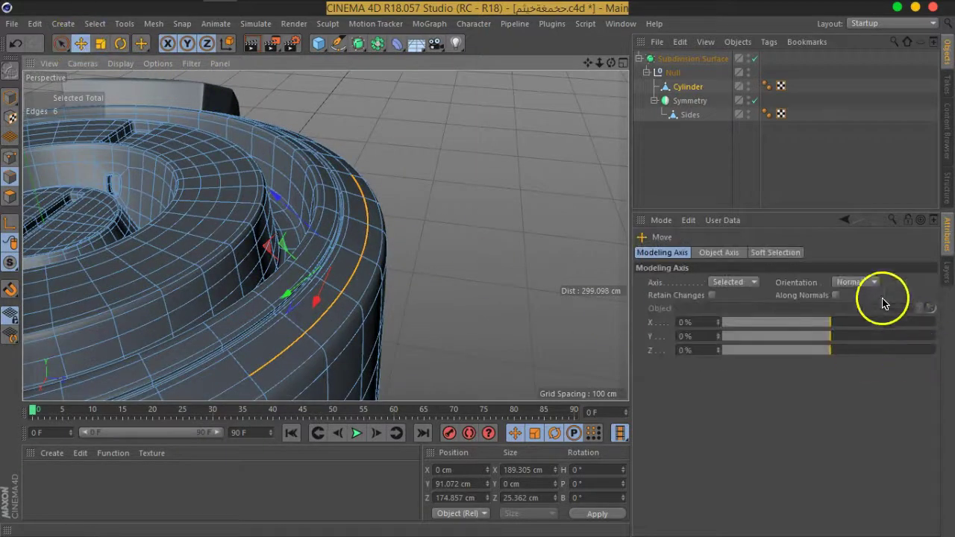
left_click(859, 282)
left_click(865, 289)
mouse_move(485, 273)
left_mouse_down("alt")
mouse_move(479, 222)
mouse_move(380, 239)
mouse_move(383, 220)
mouse_move(374, 320)
left_mouse_up("alt")
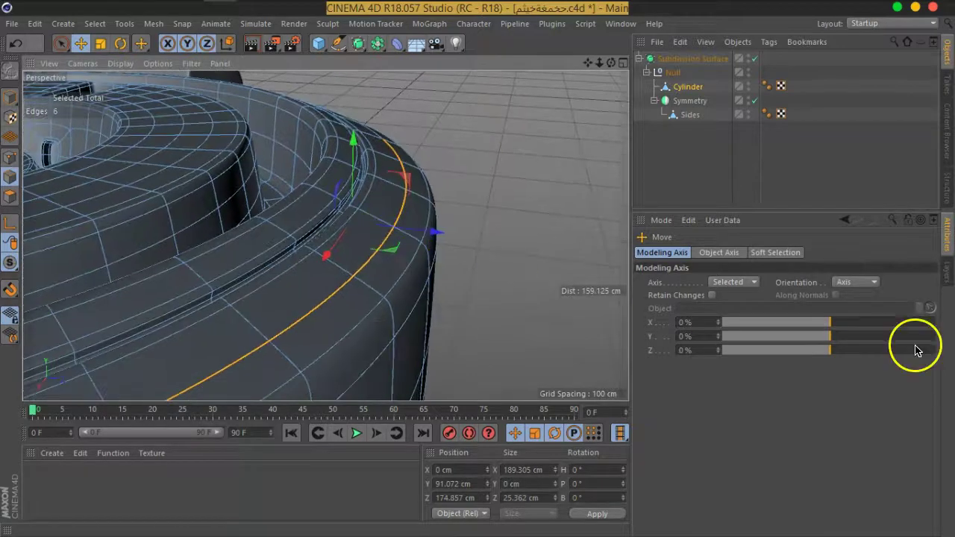
left_click(862, 288)
left_click(857, 371)
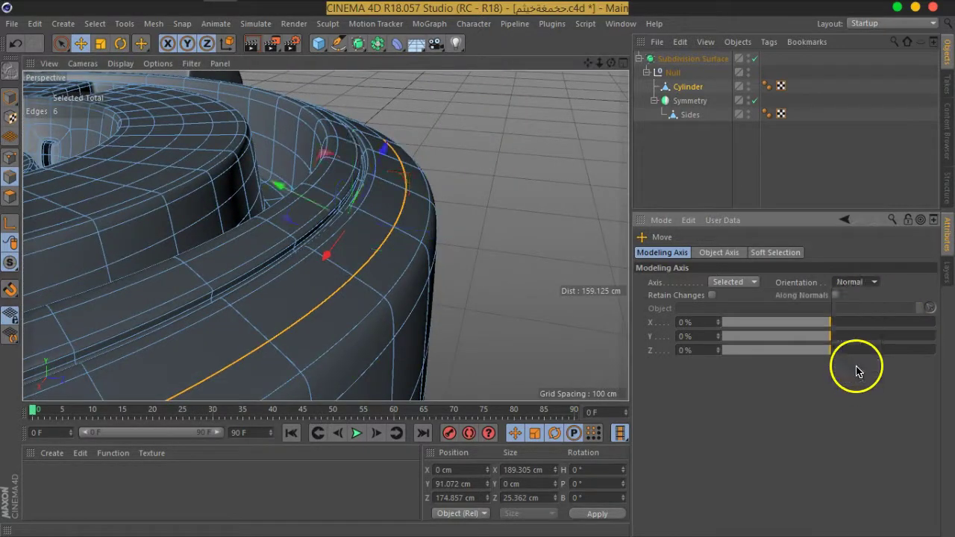
left_click_drag(478, 220, 482, 190, "alt")
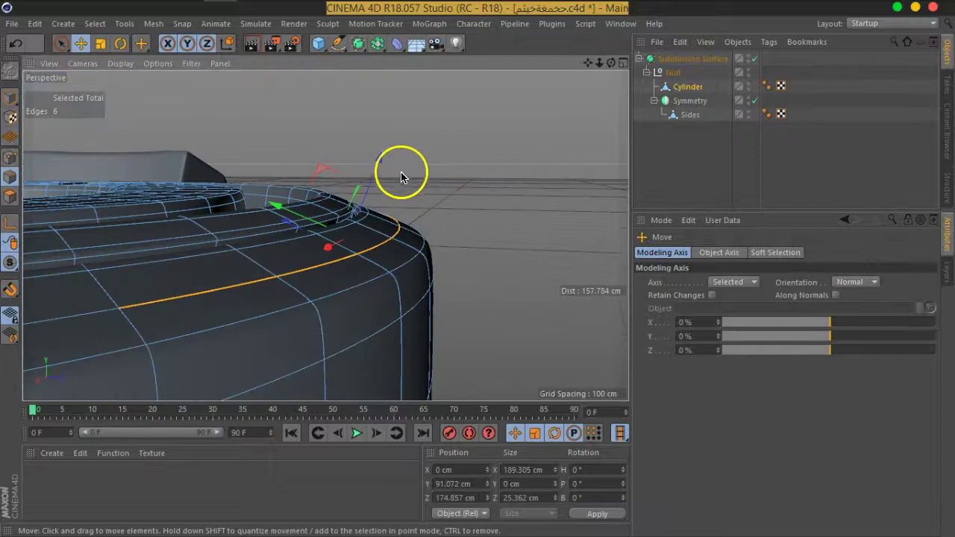
mouse_move(378, 164)
left_mouse_down()
mouse_move(373, 209)
mouse_move(373, 192)
left_mouse_up()
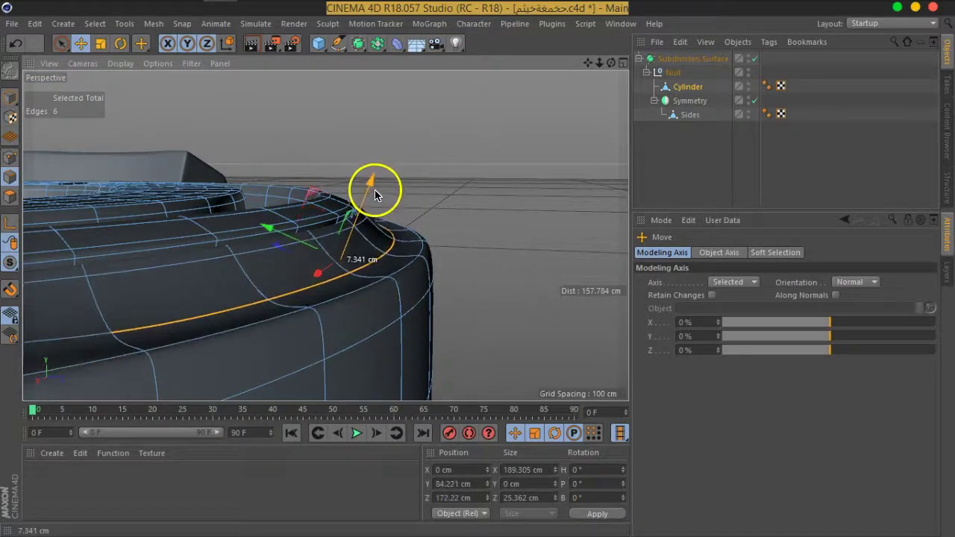
Deselect everything and orbit out to view the smoothed model from above
left_click(666, 156)
scroll(334, 205, "down", 5)
mouse_move(341, 234)
left_mouse_down("alt")
mouse_move(142, 249)
mouse_move(165, 289)
mouse_move(324, 309)
mouse_move(440, 300)
mouse_move(384, 221)
mouse_move(355, 216)
mouse_move(309, 252)
mouse_move(431, 202)
mouse_move(369, 243)
mouse_move(386, 221)
mouse_move(262, 246)
mouse_move(401, 247)
mouse_move(394, 260)
left_mouse_up("alt")
scroll(341, 250, "up", 3)
scroll(341, 252, "up", 2)
scroll(341, 251, "down", 4)
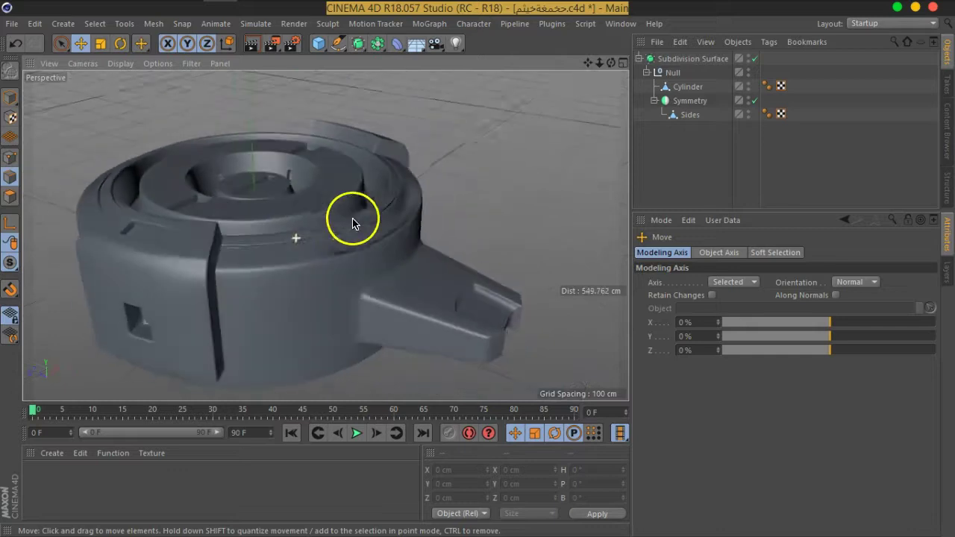
mouse_move(348, 235)
left_mouse_down("alt")
mouse_move(378, 239)
mouse_move(361, 213)
left_mouse_up("alt")
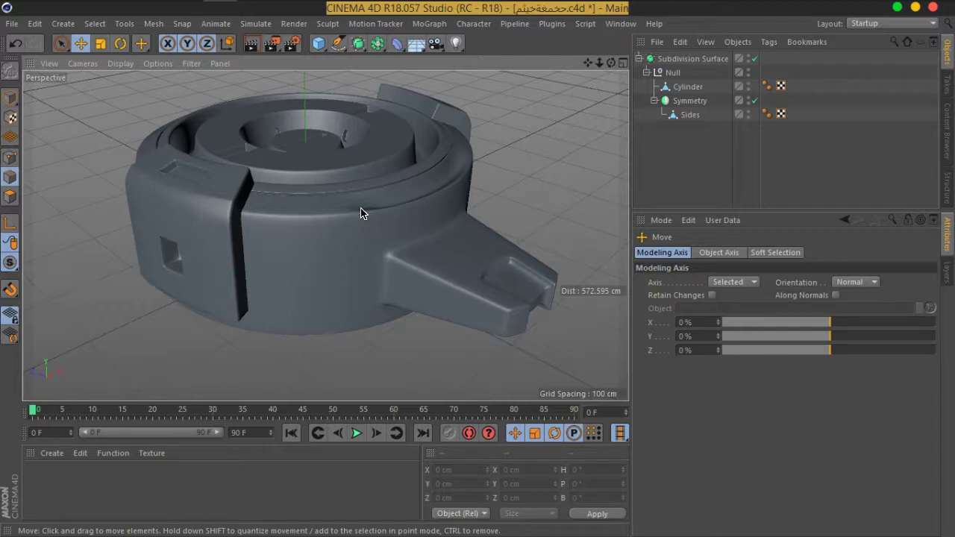
mouse_move(403, 146)
left_mouse_down("alt")
mouse_move(336, 260)
mouse_move(320, 234)
mouse_move(395, 247)
mouse_move(406, 258)
mouse_move(394, 245)
left_mouse_up("alt")
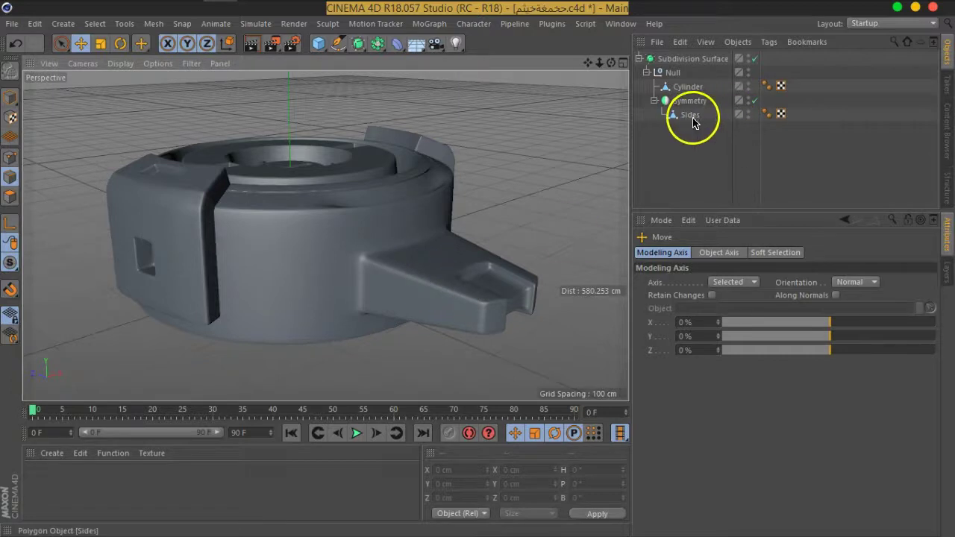
Turn off subdivision smoothing, select the Cylinder, and frame its wall and box arm
left_click(754, 58)
left_click(710, 87)
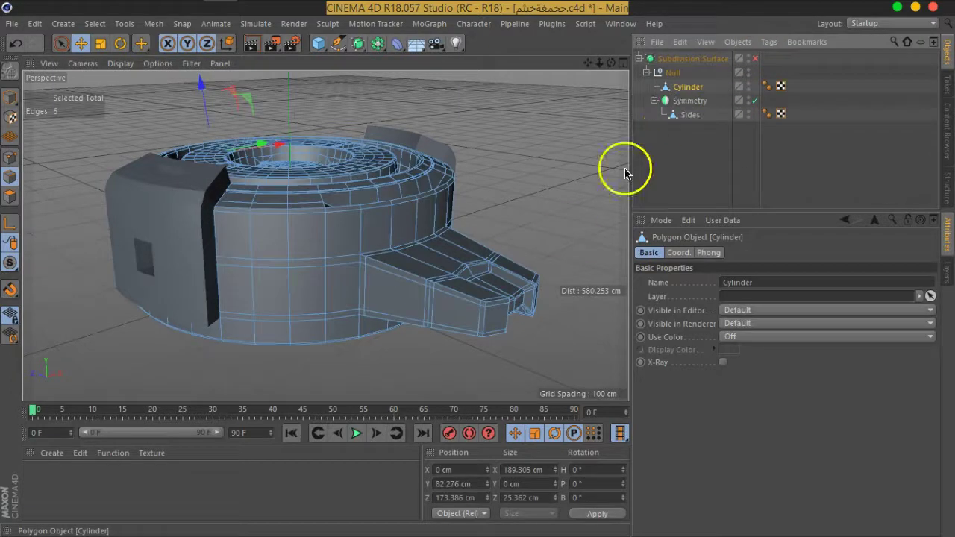
mouse_move(380, 271)
left_mouse_down("alt")
mouse_move(358, 249)
mouse_move(300, 318)
left_mouse_up("alt")
right_click_drag(299, 318, 299, 316, "alt")
mouse_move(298, 316)
left_mouse_down("alt")
mouse_move(443, 256)
mouse_move(580, 279)
left_mouse_up("alt")
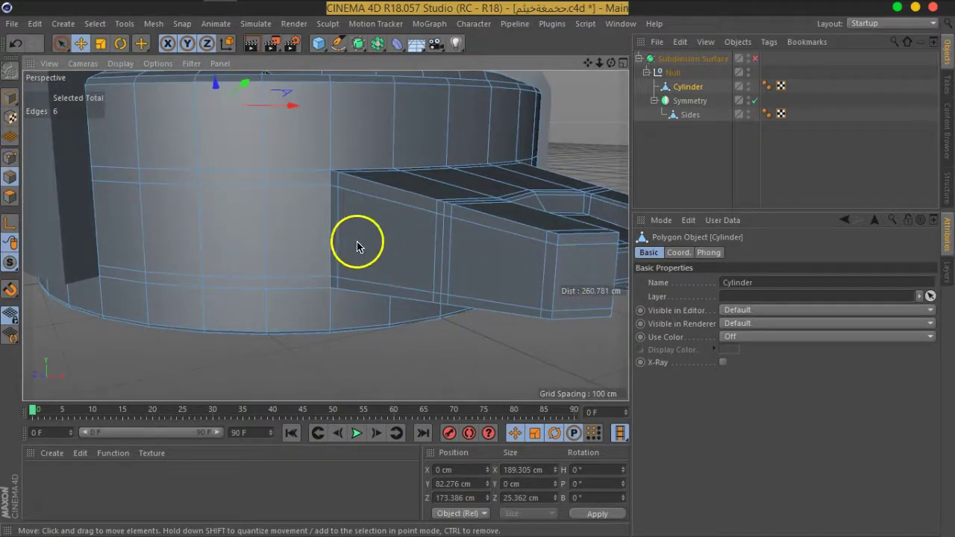
Ring-select the vertical and upper edge rings around the cylinder wall
left_click(95, 23)
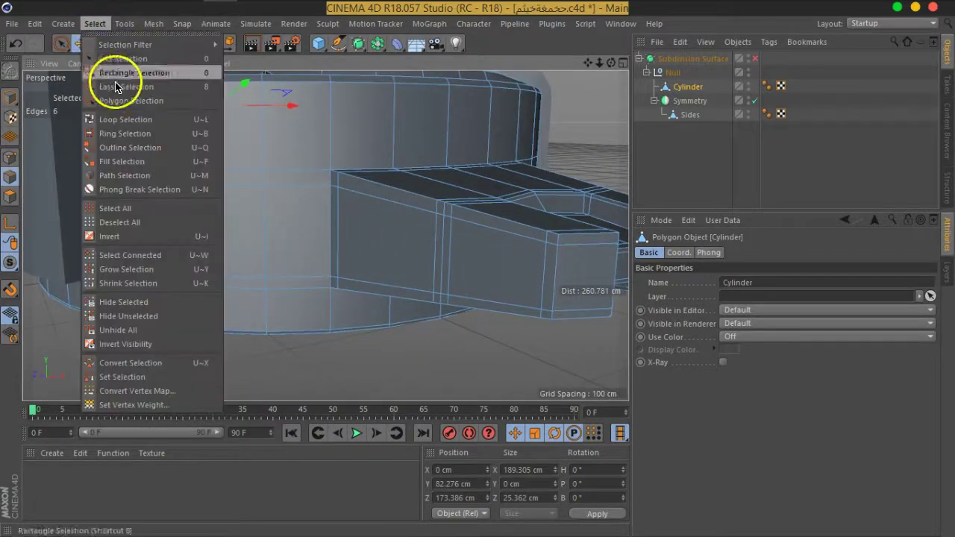
left_click(127, 133)
left_click(451, 254)
right_click(452, 254)
left_click(910, 171)
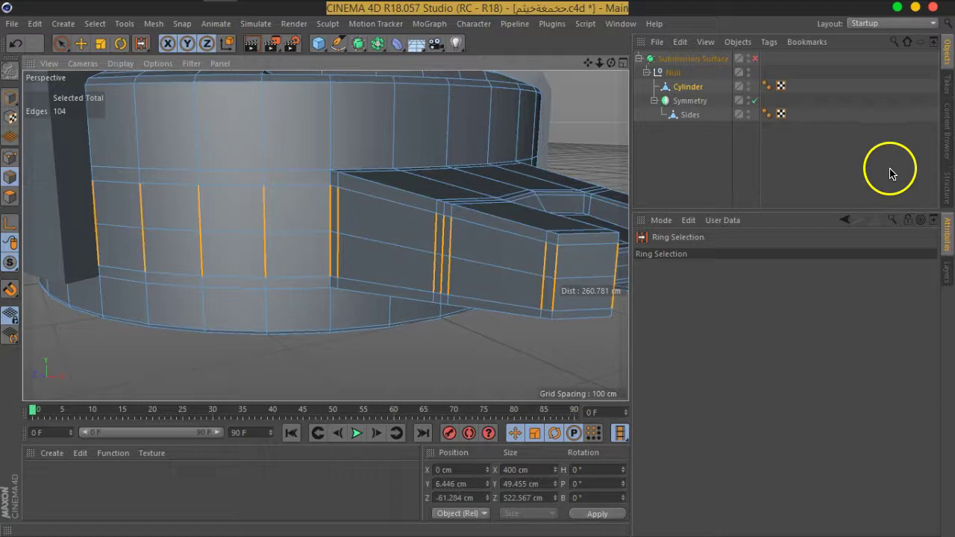
left_click(400, 126)
right_click(396, 124)
left_click(382, 271)
Ring-select the edges across the box arm and subdivide them with U~S to add loops
mouse_move(401, 283)
left_mouse_down("alt")
mouse_move(362, 203)
mouse_move(284, 216)
mouse_move(190, 196)
mouse_move(205, 187)
mouse_move(358, 219)
mouse_move(209, 222)
mouse_move(218, 300)
mouse_move(458, 205)
mouse_move(216, 226)
mouse_move(248, 249)
mouse_move(427, 271)
mouse_move(396, 247)
left_mouse_up("alt")
mouse_move(320, 249)
left_mouse_down("alt")
mouse_move(346, 244)
mouse_move(335, 241)
left_mouse_up("alt")
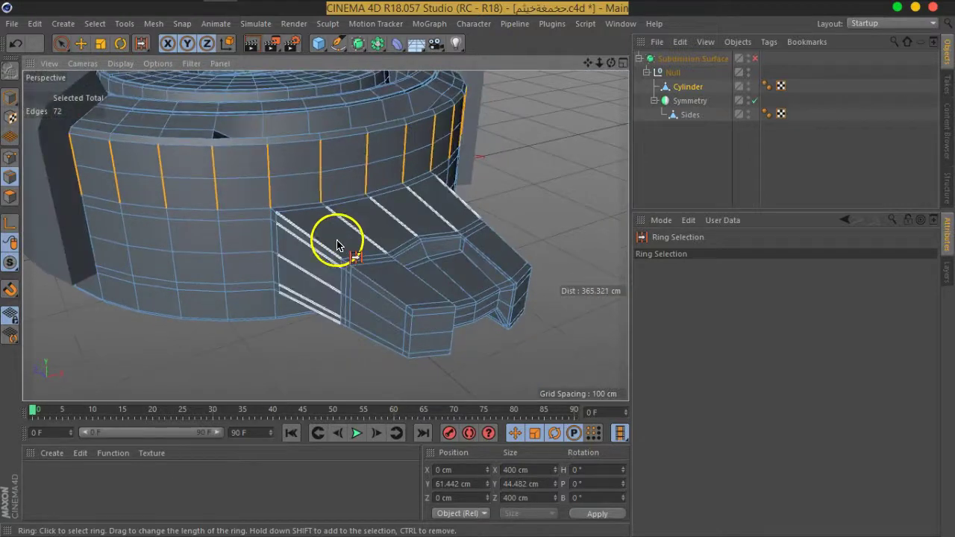
left_click(316, 250)
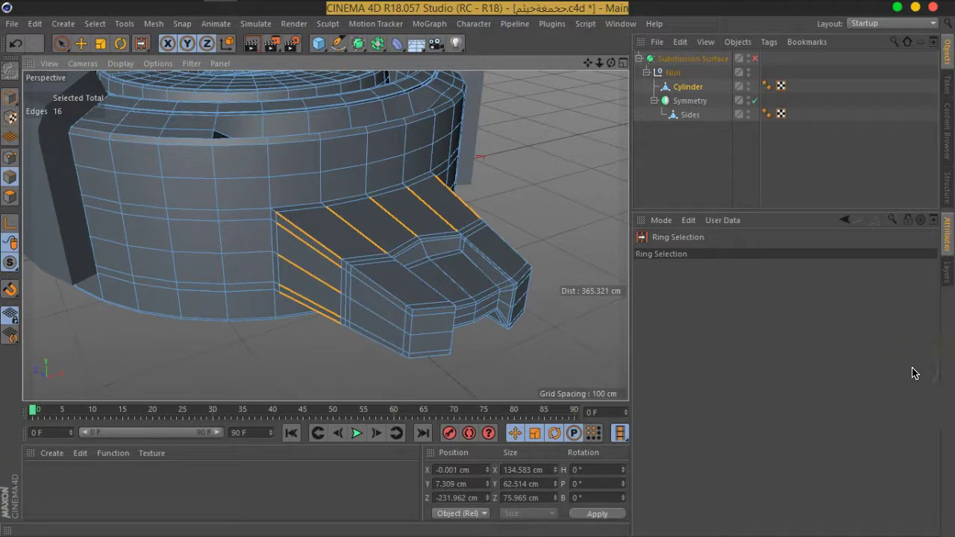
key("u")
key("s")
left_click(777, 371)
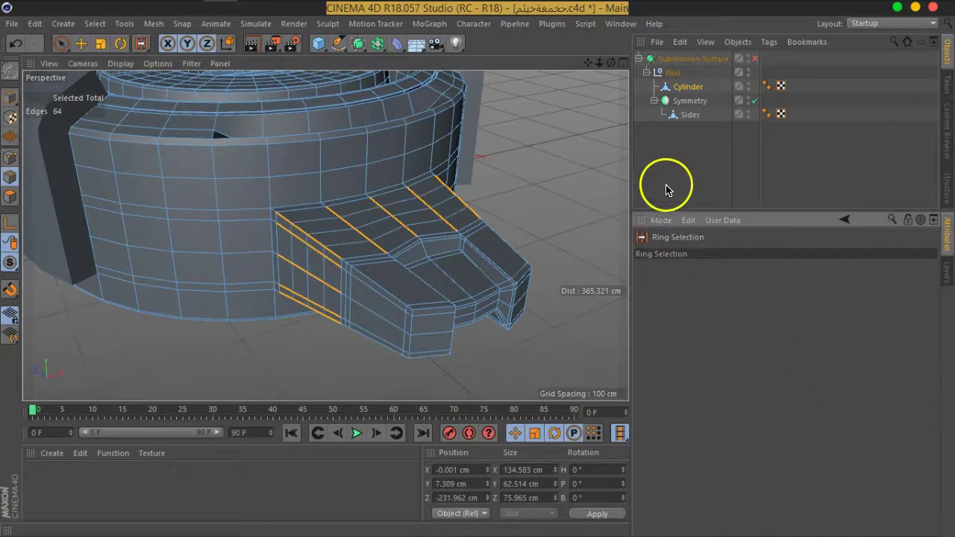
left_click_drag(341, 313, 386, 290)
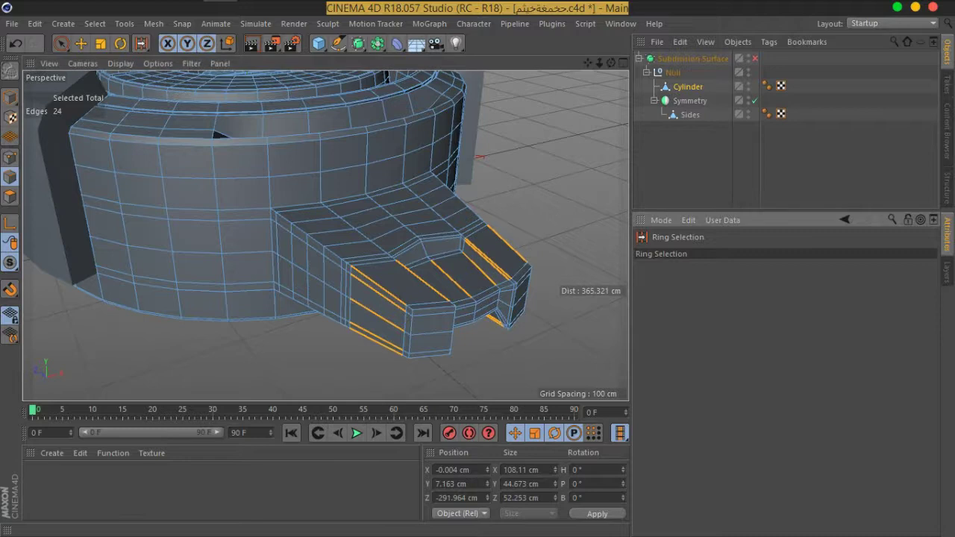
Deselect all, re-enable Subdivision Surface, and orbit to check the smoothed spout
left_click(707, 164)
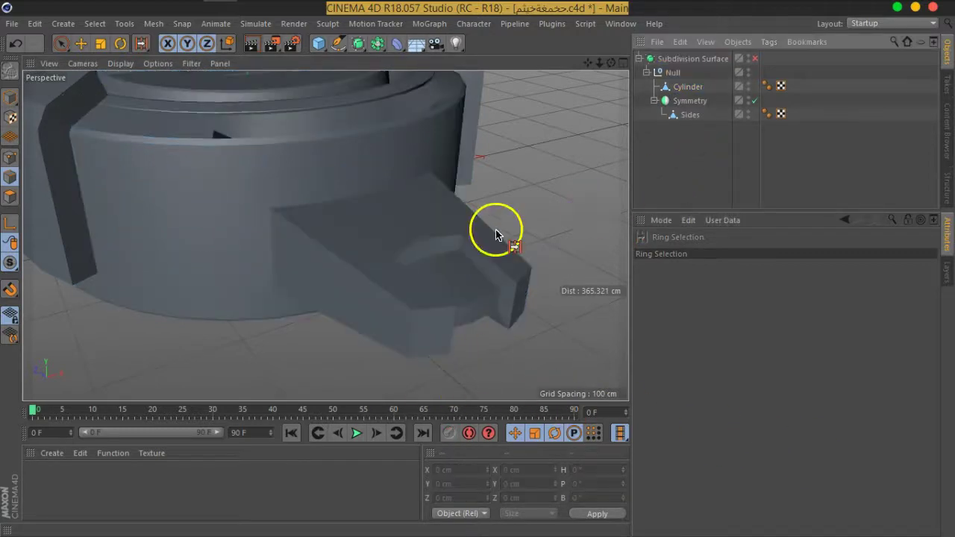
mouse_move(406, 194)
left_mouse_down("alt")
mouse_move(418, 250)
mouse_move(461, 249)
mouse_move(462, 259)
left_mouse_up("alt")
left_click(755, 58)
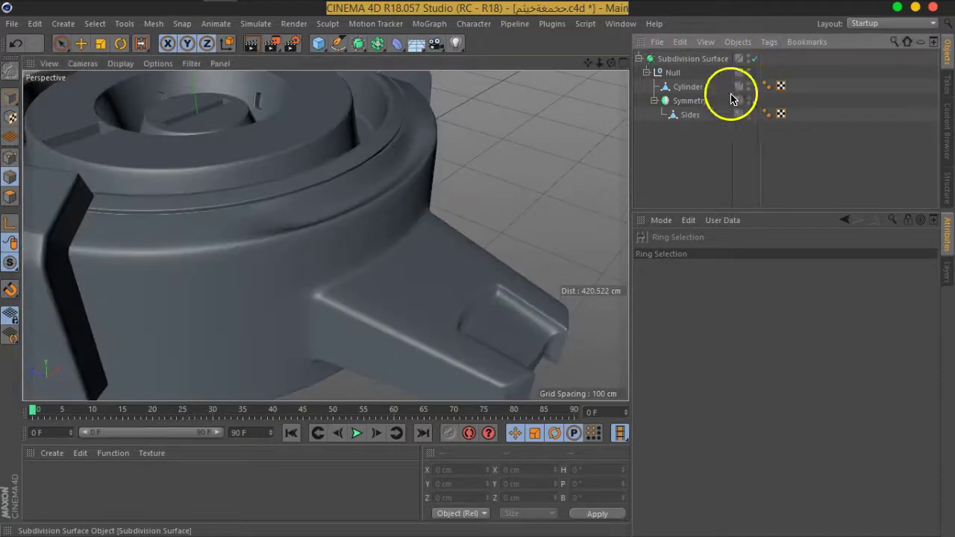
mouse_move(418, 307)
left_mouse_down("alt")
mouse_move(386, 321)
mouse_move(350, 271)
mouse_move(395, 246)
mouse_move(441, 290)
mouse_move(512, 320)
mouse_move(513, 335)
mouse_move(391, 314)
mouse_move(437, 223)
mouse_move(418, 214)
mouse_move(412, 228)
mouse_move(386, 215)
mouse_move(429, 224)
left_mouse_up("alt")
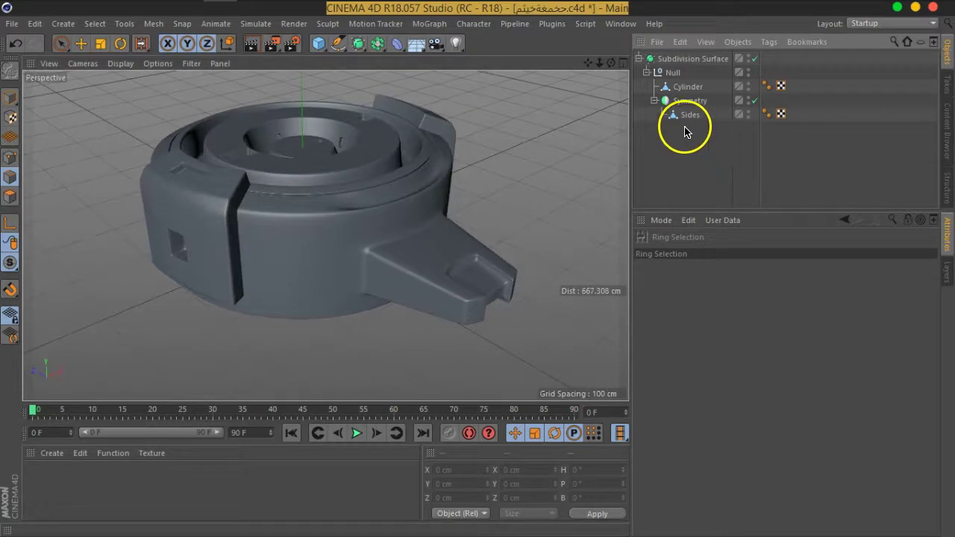
Open Customize Commands and create a new empty palette, widened and placed above the viewport
left_click(620, 27)
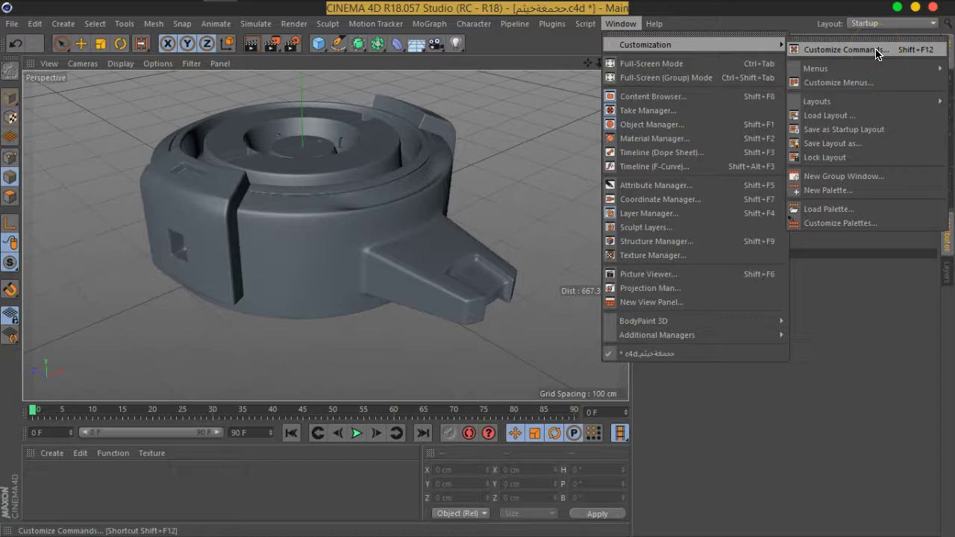
left_click(877, 53)
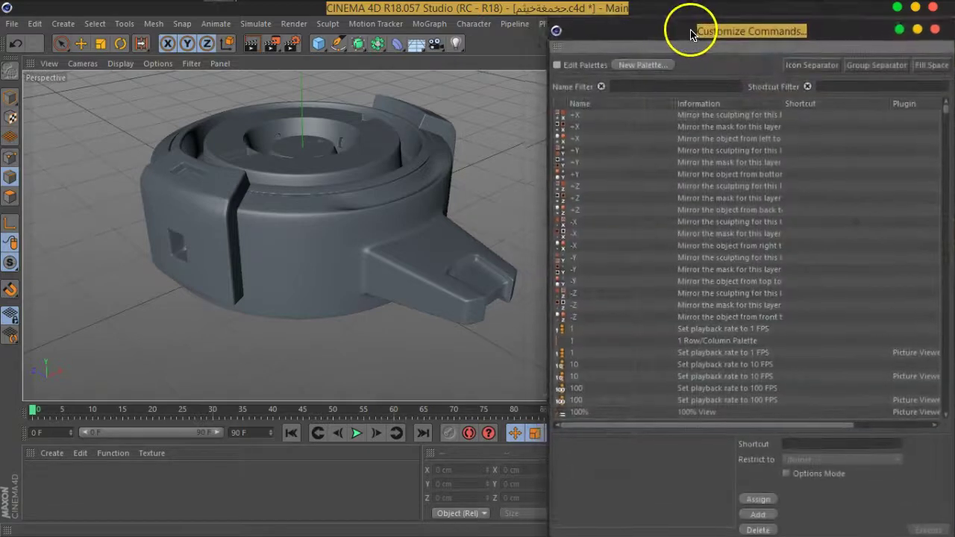
left_click(642, 65)
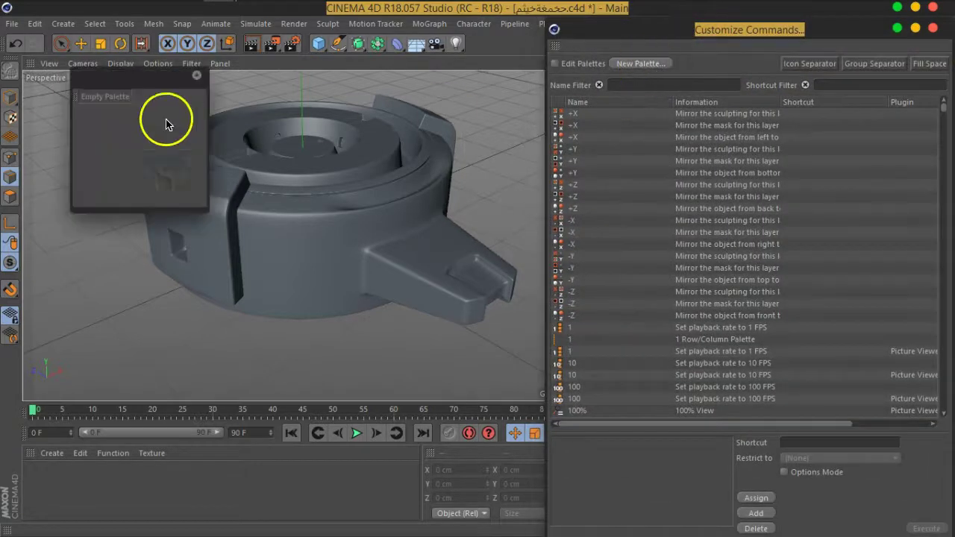
left_click_drag(206, 210, 544, 107)
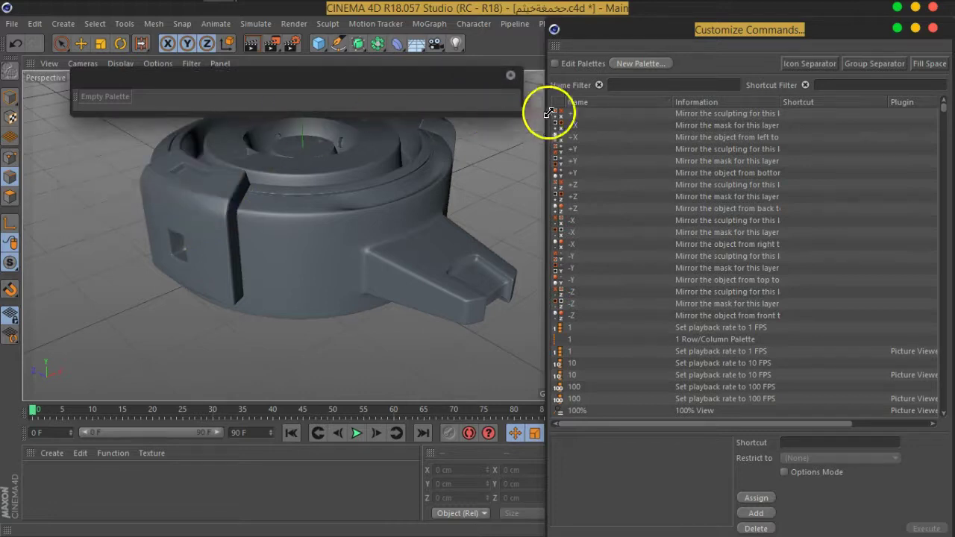
left_click_drag(448, 75, 359, 79)
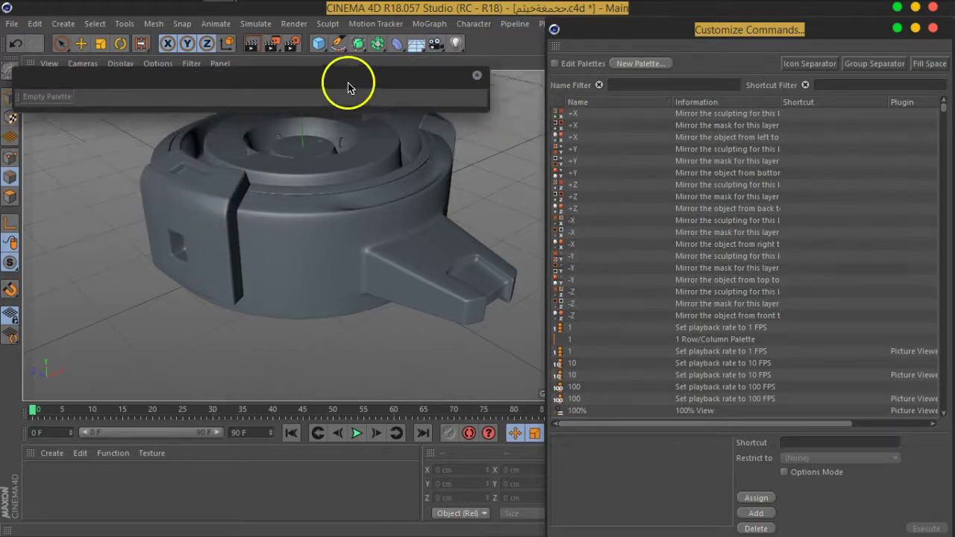
Filter commands by 'extr', add Extrude to the palette, and set it to medium icons
left_click(616, 85)
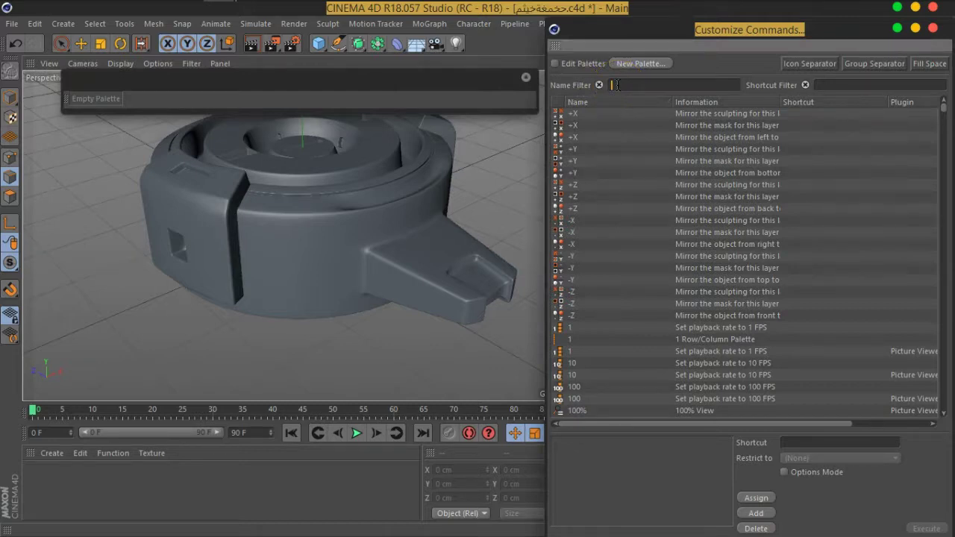
type("ex")
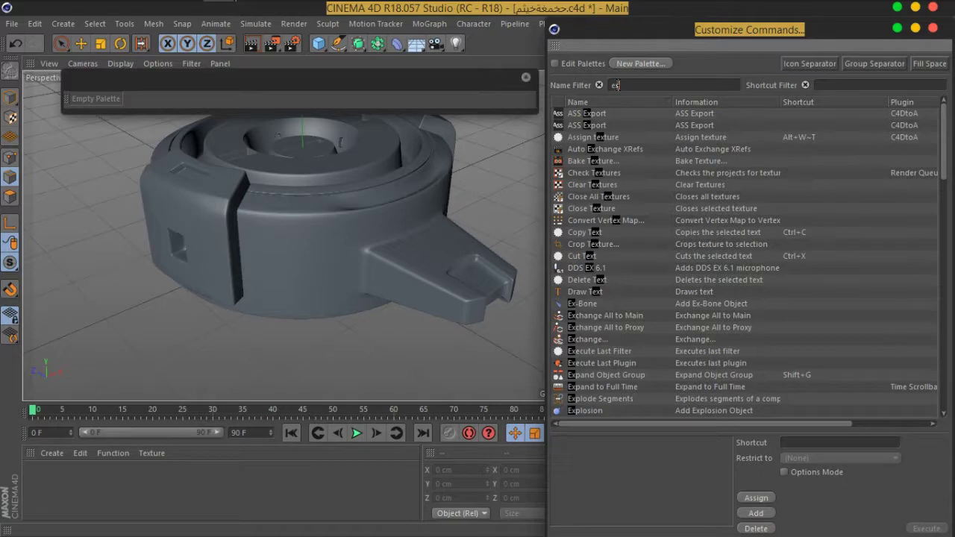
type("tr")
mouse_move(571, 149)
left_mouse_down()
mouse_move(131, 94)
mouse_move(90, 99)
left_mouse_up()
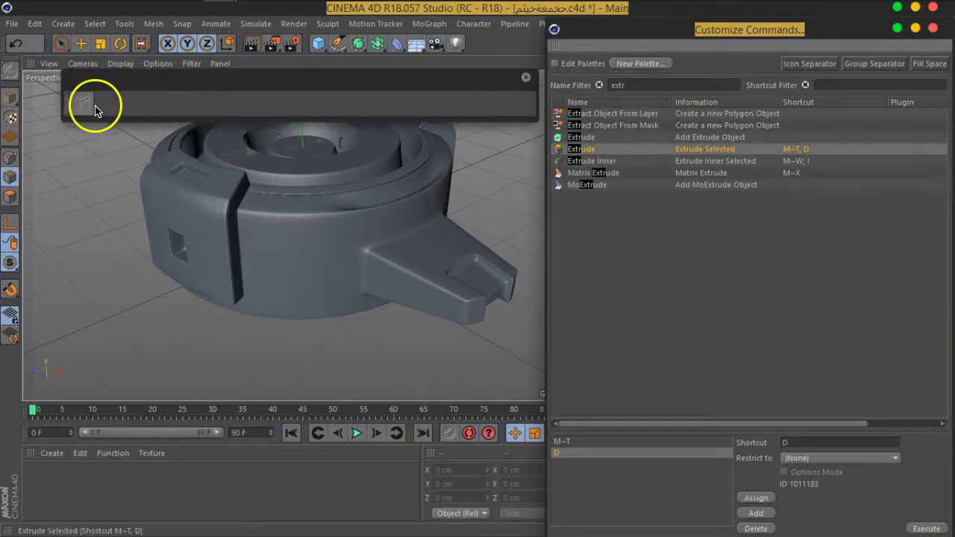
right_click(79, 97)
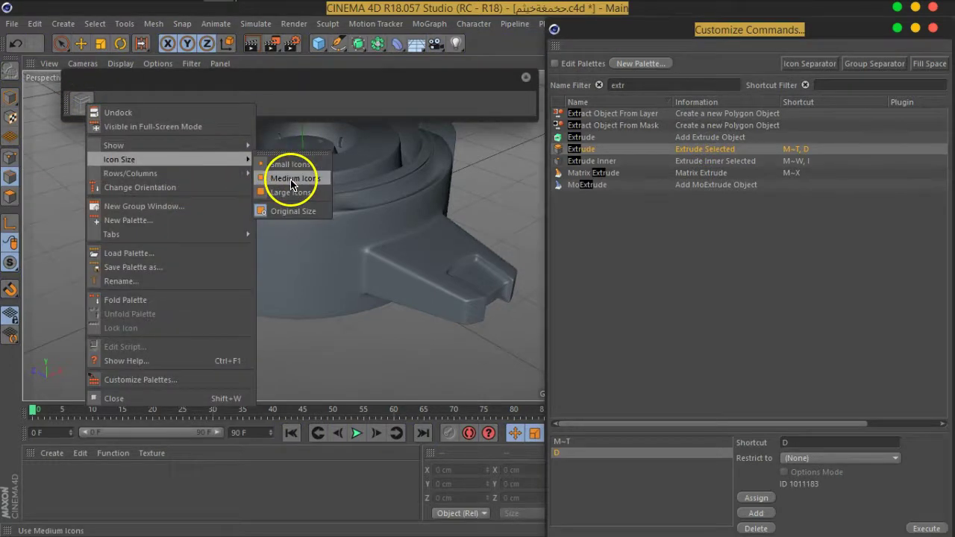
left_click(297, 179)
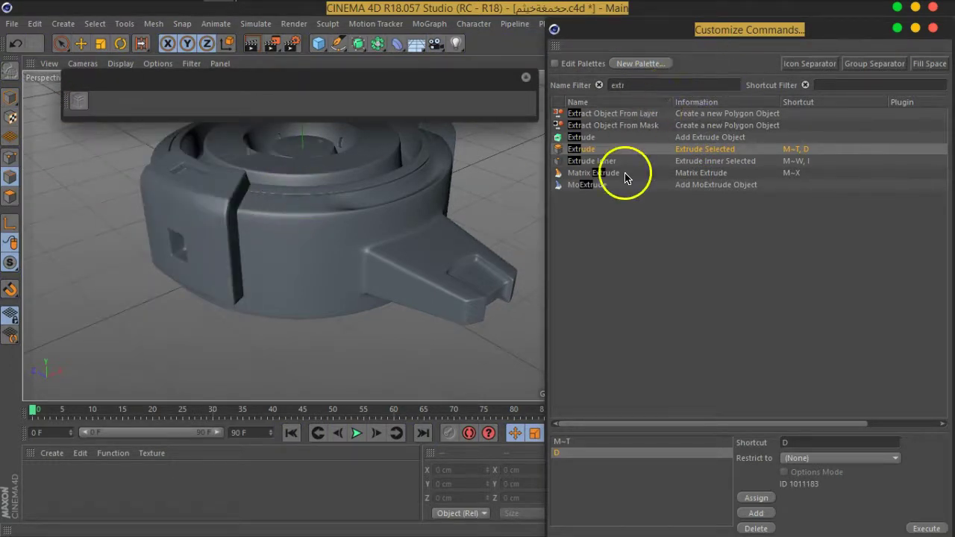
Add Extrude Inner and Bevel to the palette, followed by group separators
mouse_move(601, 163)
left_mouse_down()
mouse_move(117, 115)
mouse_move(95, 101)
left_mouse_up()
double_click(643, 85)
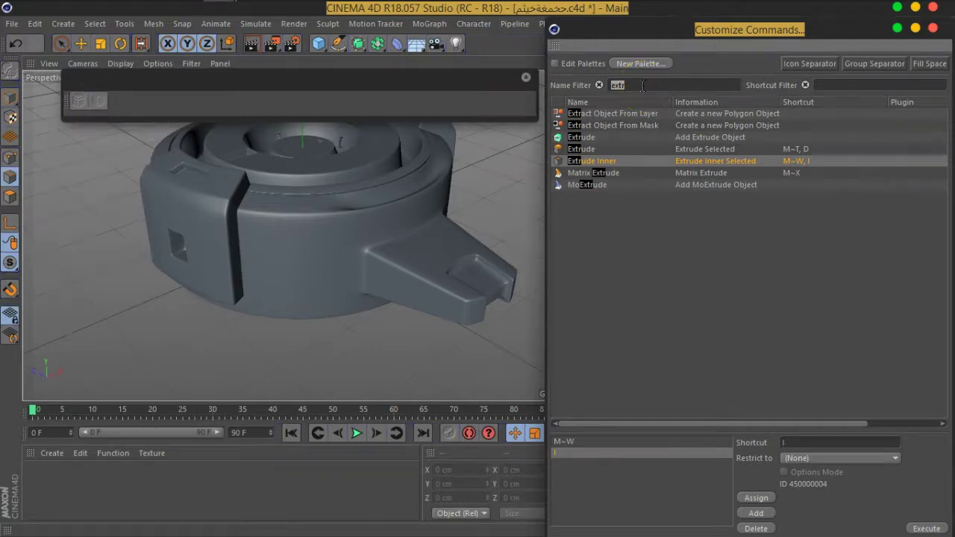
type("bev")
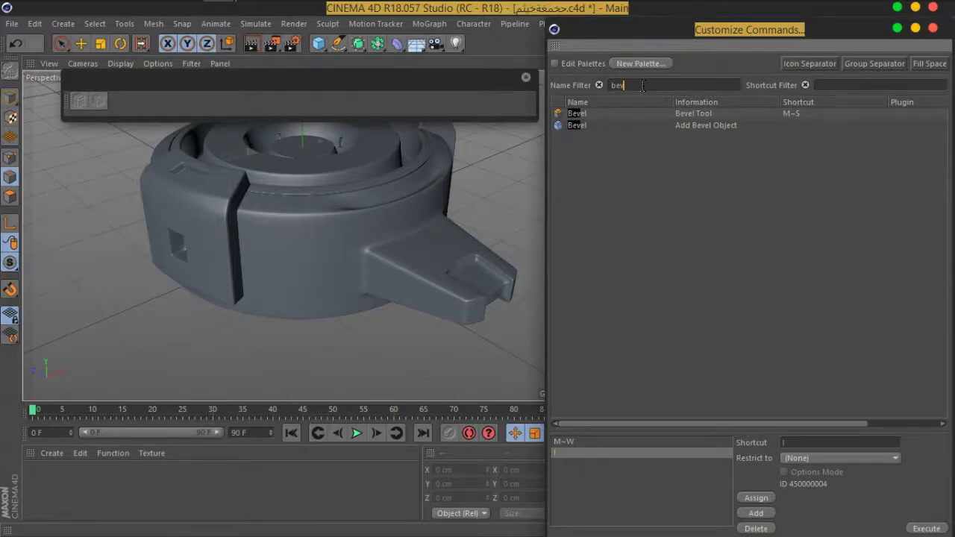
mouse_move(582, 116)
left_mouse_down()
mouse_move(128, 122)
mouse_move(155, 119)
left_mouse_up()
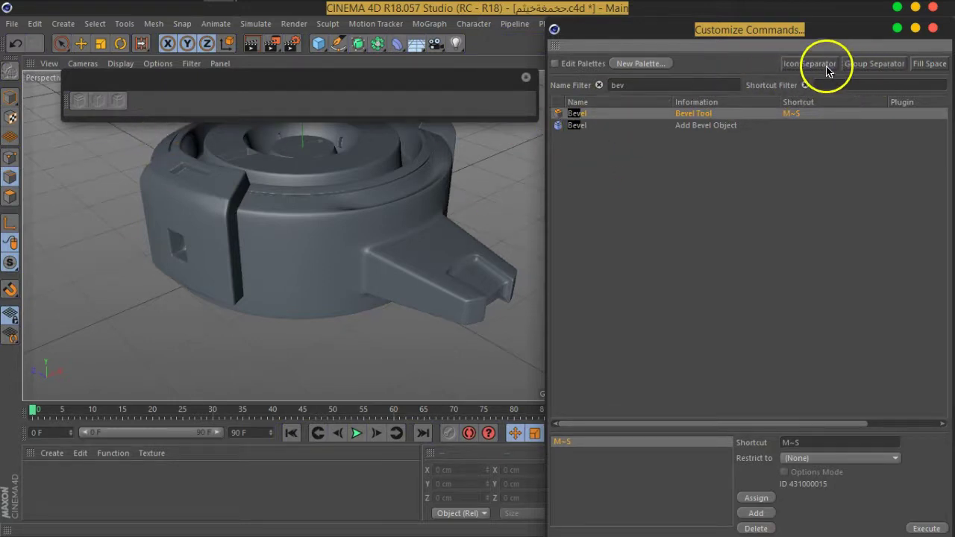
left_click_drag(868, 69, 361, 82)
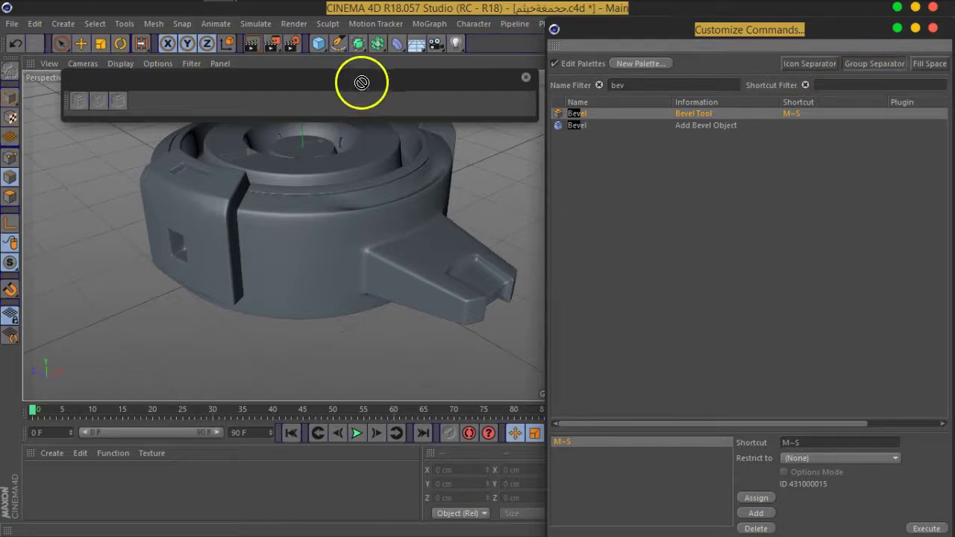
left_click_drag(139, 103, 126, 103)
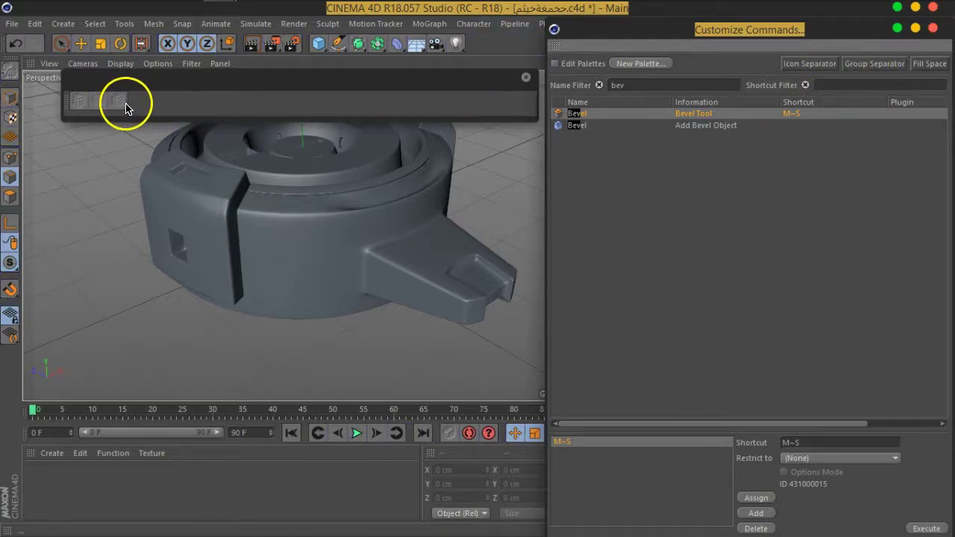
left_click_drag(848, 75, 147, 102)
Add the Loop/Path Cut and Line Cut commands to the palette
left_click_drag(634, 87, 586, 88)
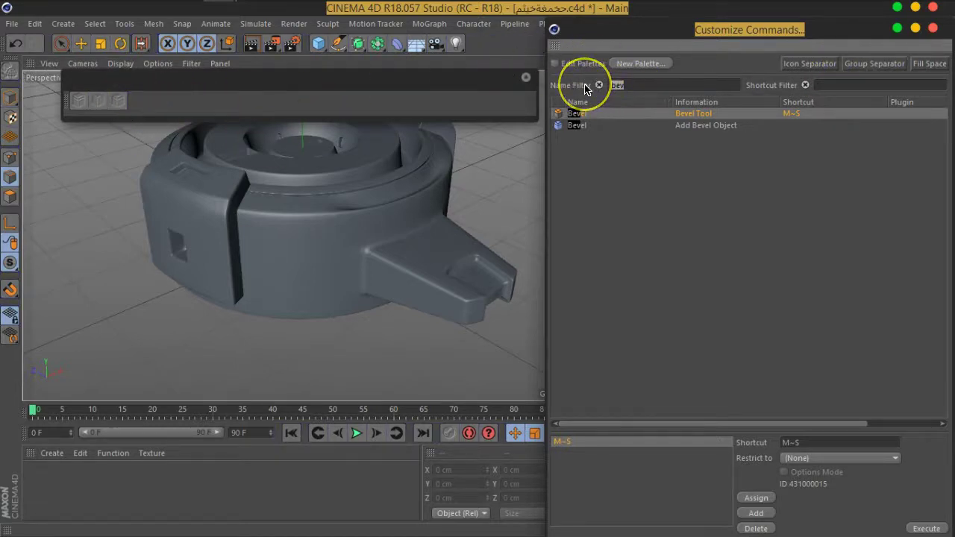
type("loo")
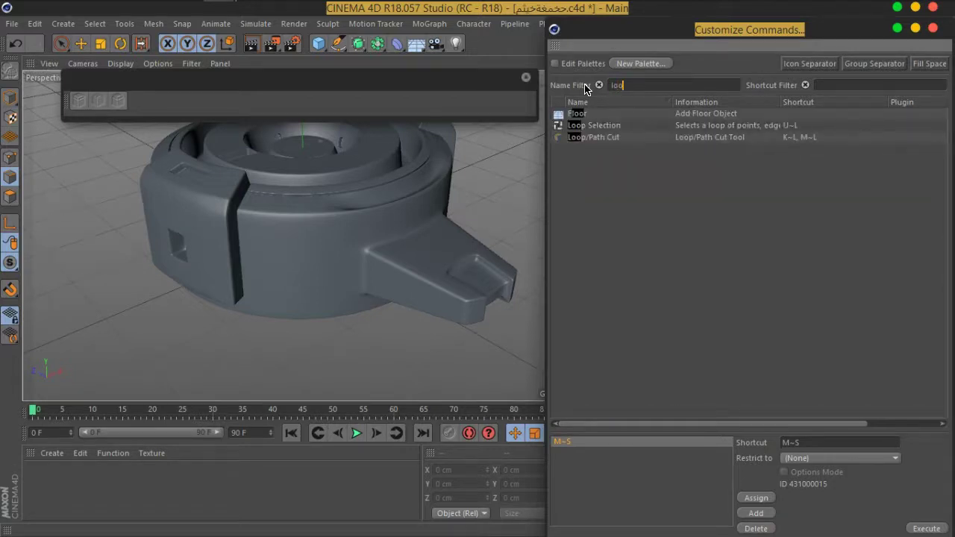
left_click_drag(593, 137, 245, 130)
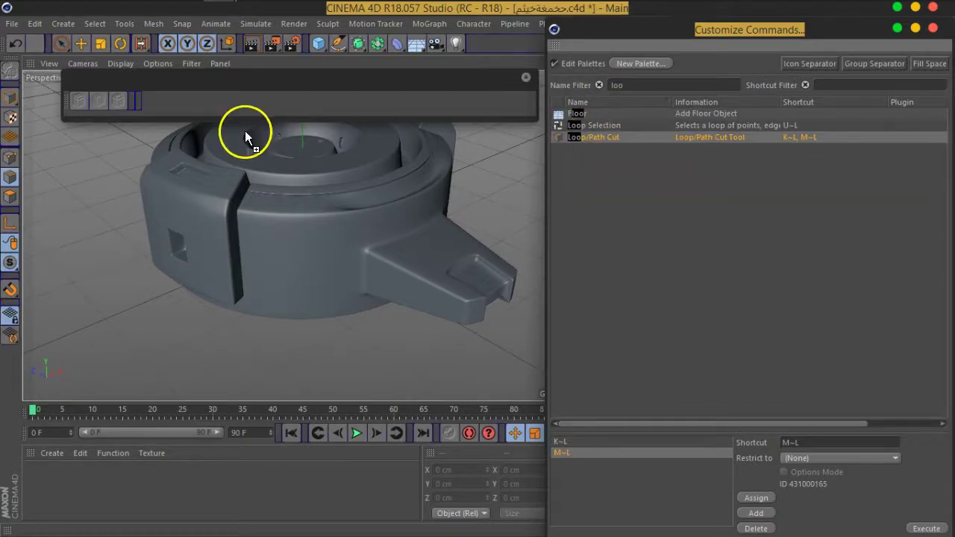
left_click_drag(141, 104, 141, 104)
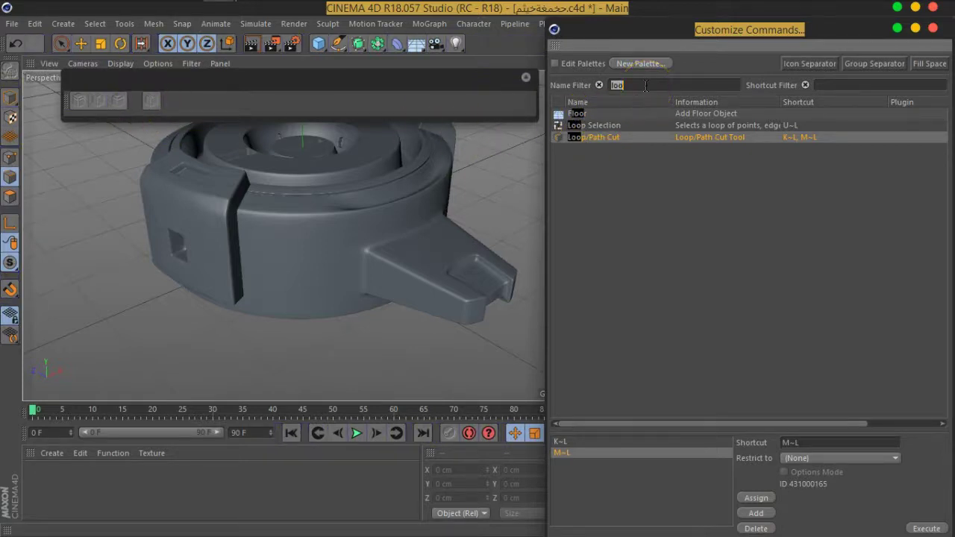
type("lin")
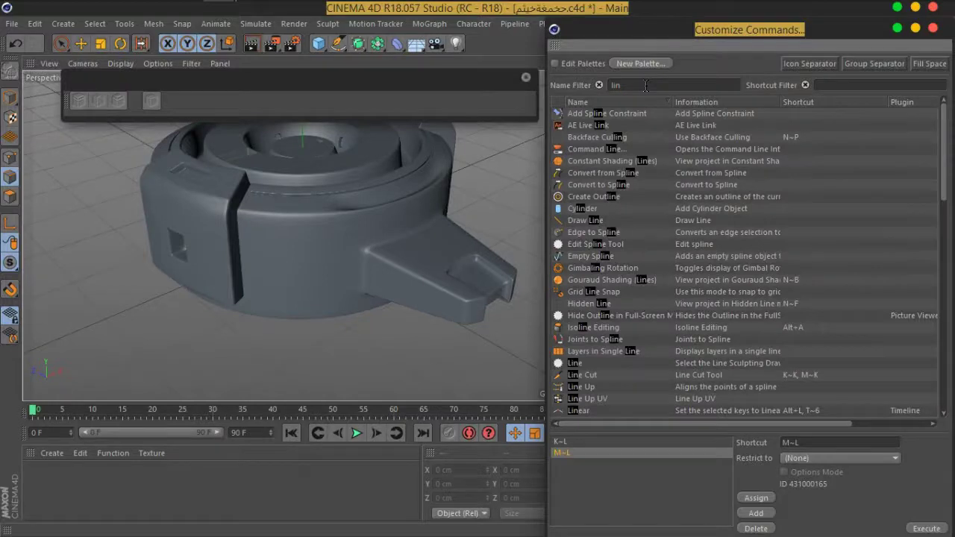
type("e")
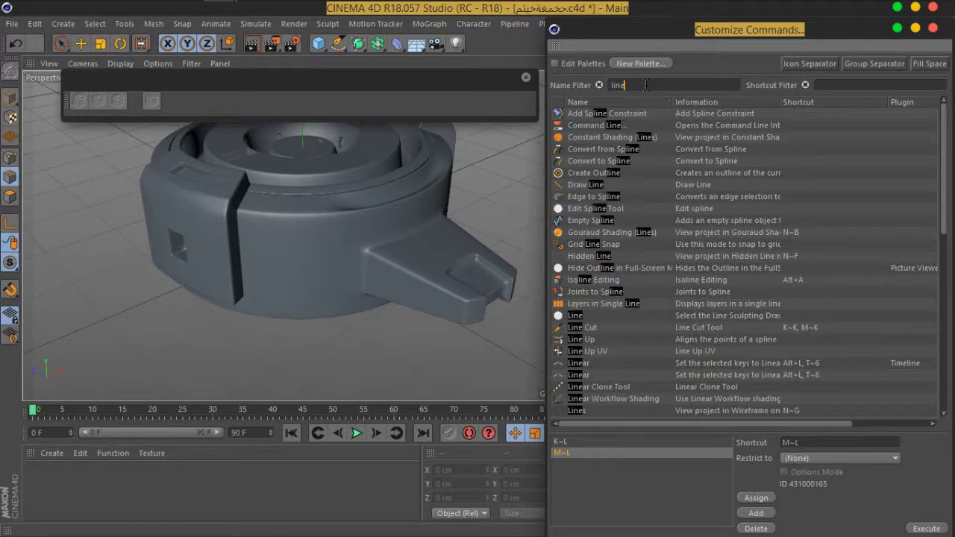
left_click(576, 330)
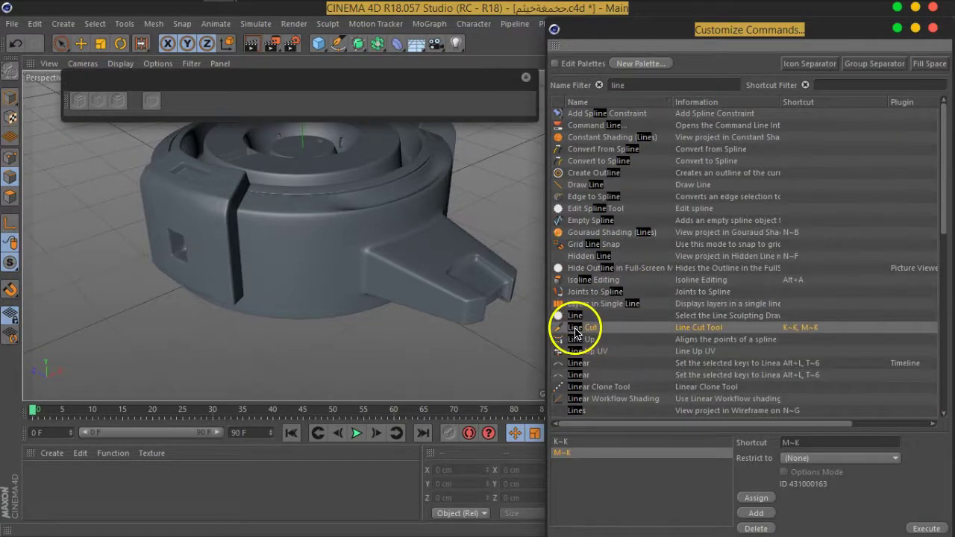
left_click_drag(576, 332, 161, 104)
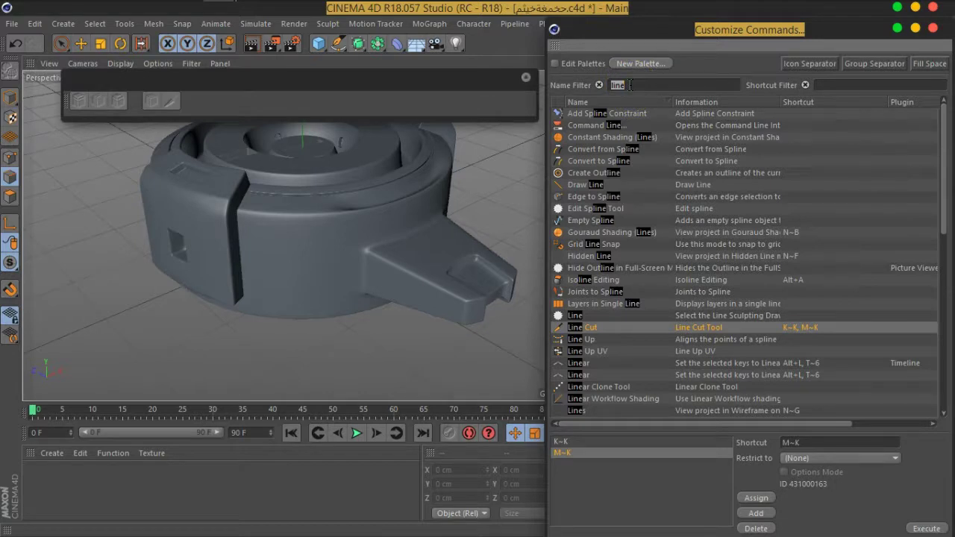
Add Plane Cut to the palette with a separator after it
type("pla")
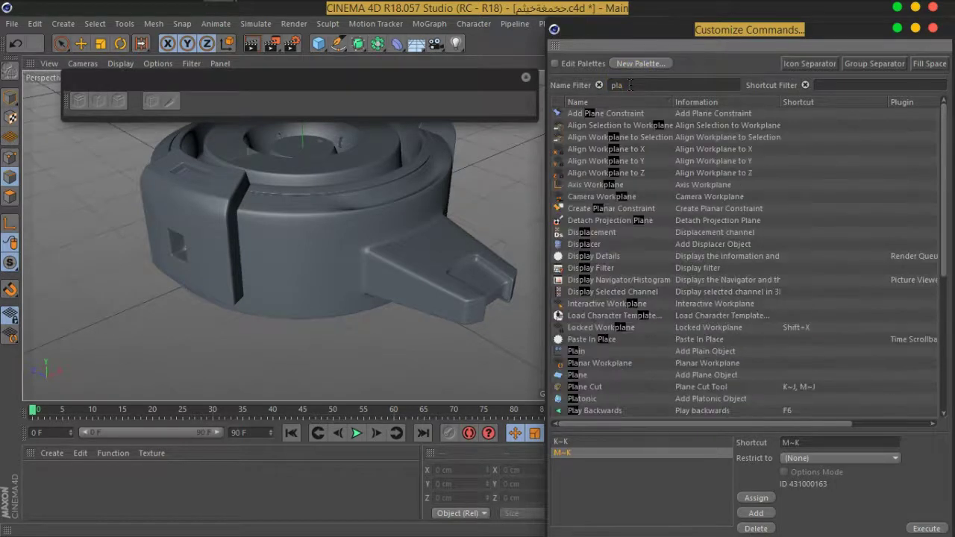
left_click(621, 209)
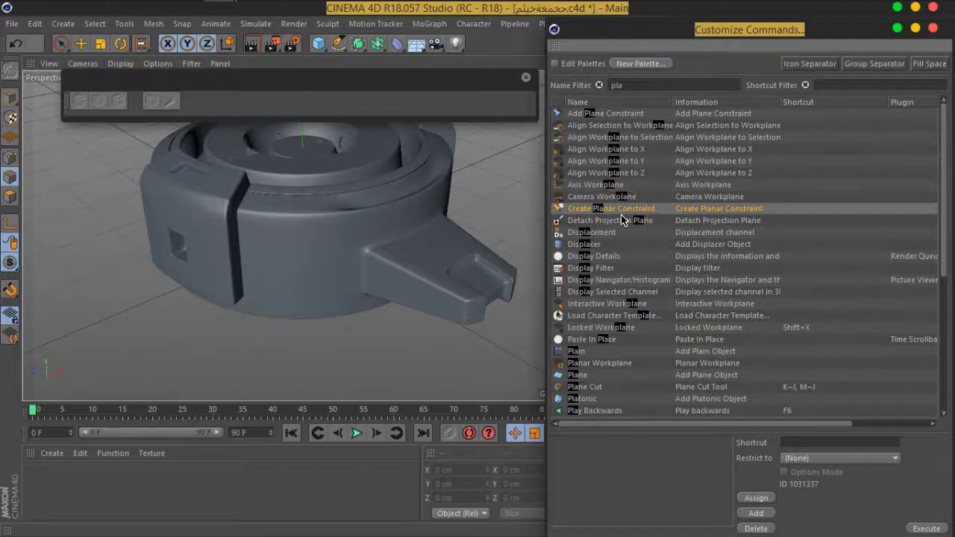
scroll(622, 219, "down", 5)
left_click(595, 220)
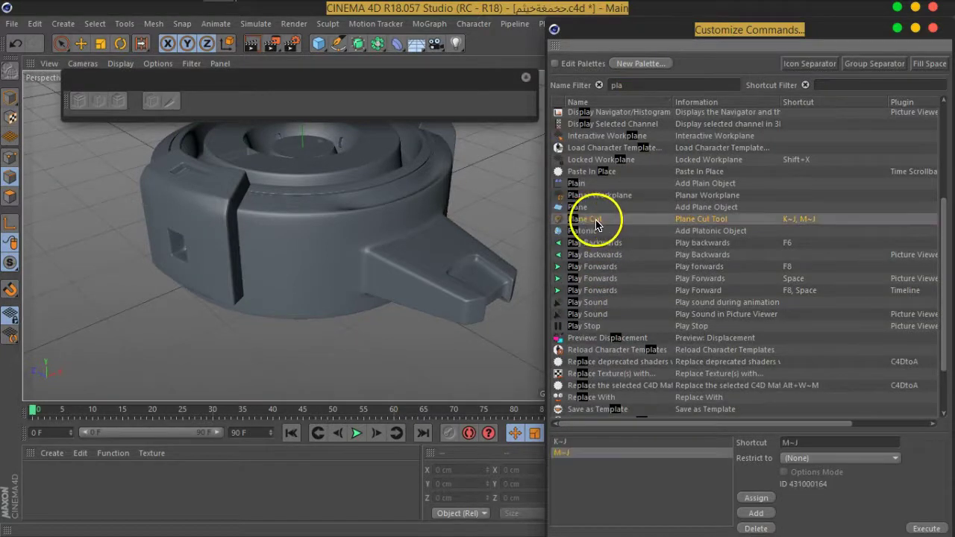
left_click_drag(596, 221, 188, 101)
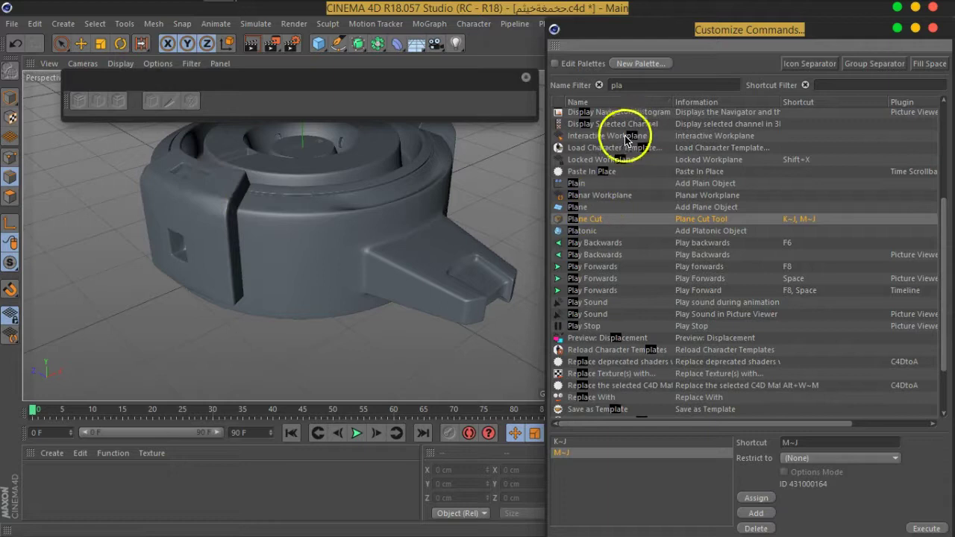
mouse_move(862, 67)
left_mouse_down()
mouse_move(554, 104)
mouse_move(202, 100)
left_mouse_up()
mouse_move(853, 67)
left_mouse_down()
mouse_move(262, 108)
mouse_move(202, 102)
left_mouse_up()
left_click(554, 64)
left_click_drag(649, 82, 565, 100)
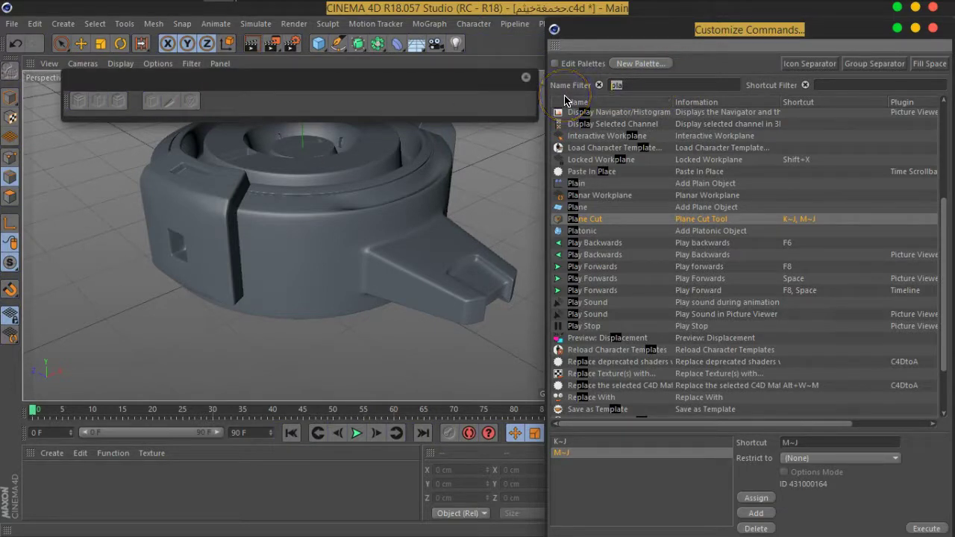
Add the Slide, Connect Points/Edges and Optimize commands to the palette
type("slid")
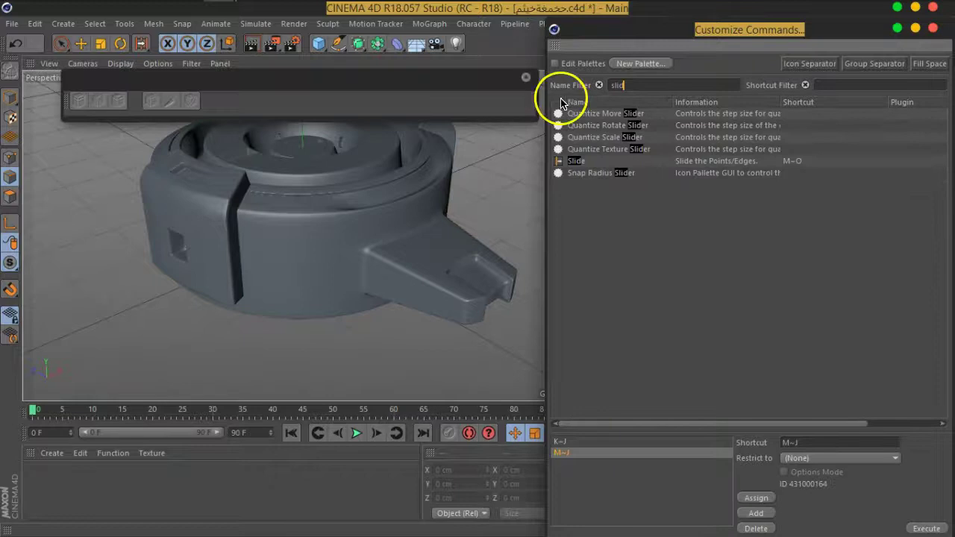
left_click_drag(575, 164, 301, 121)
left_click_drag(210, 100, 212, 100)
double_click(638, 86)
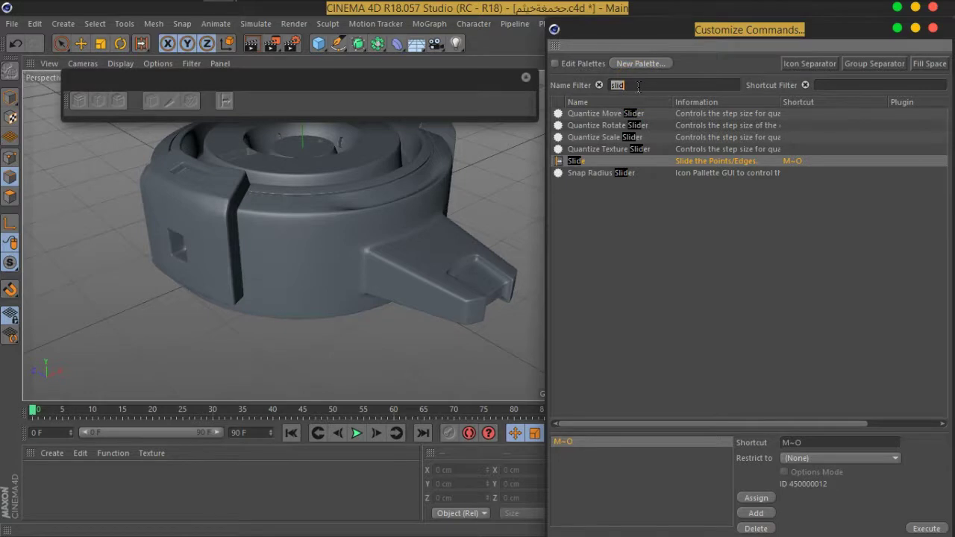
type("conn")
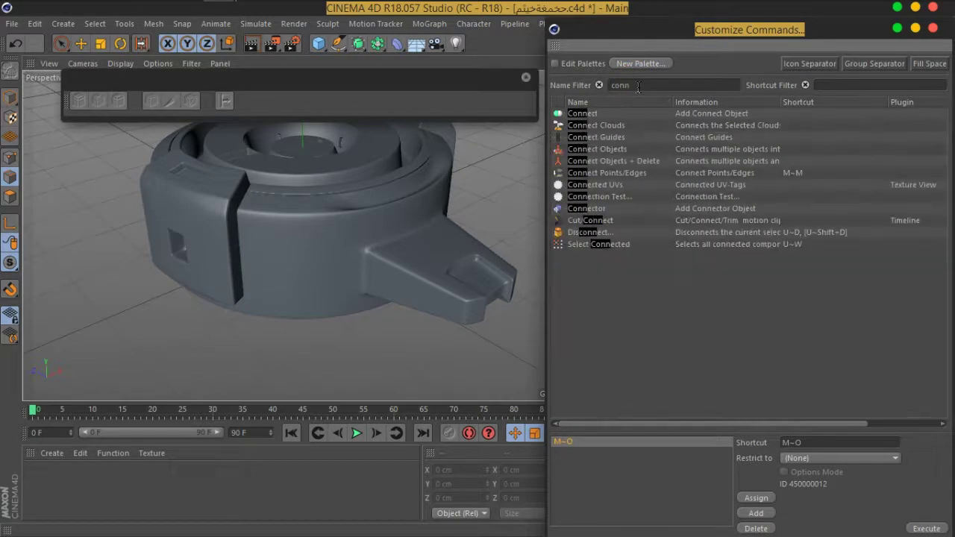
left_click_drag(605, 172, 230, 100)
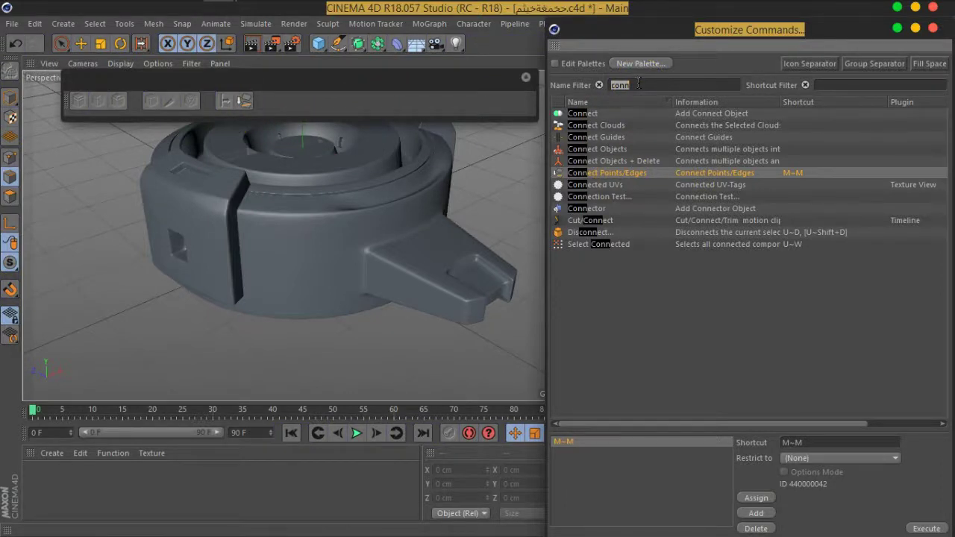
type("opt")
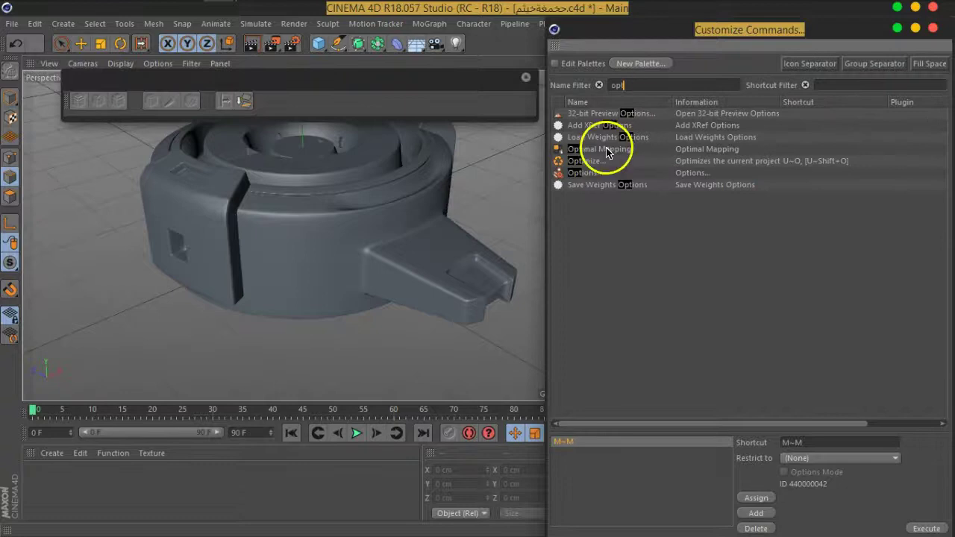
left_click_drag(601, 165, 253, 103)
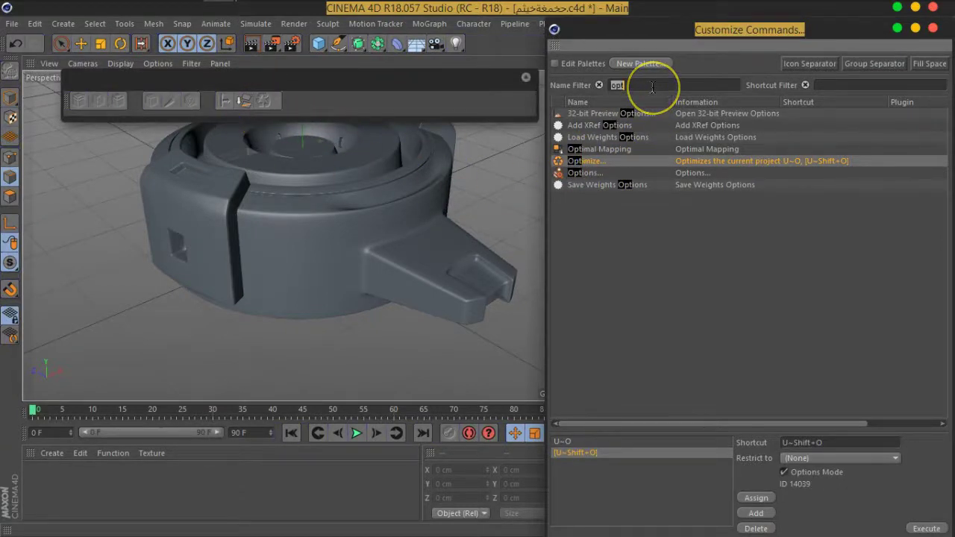
Add Close Polygon Hole and Stitch and Sew to the palette using 'close' and 'stit' filters
type("close")
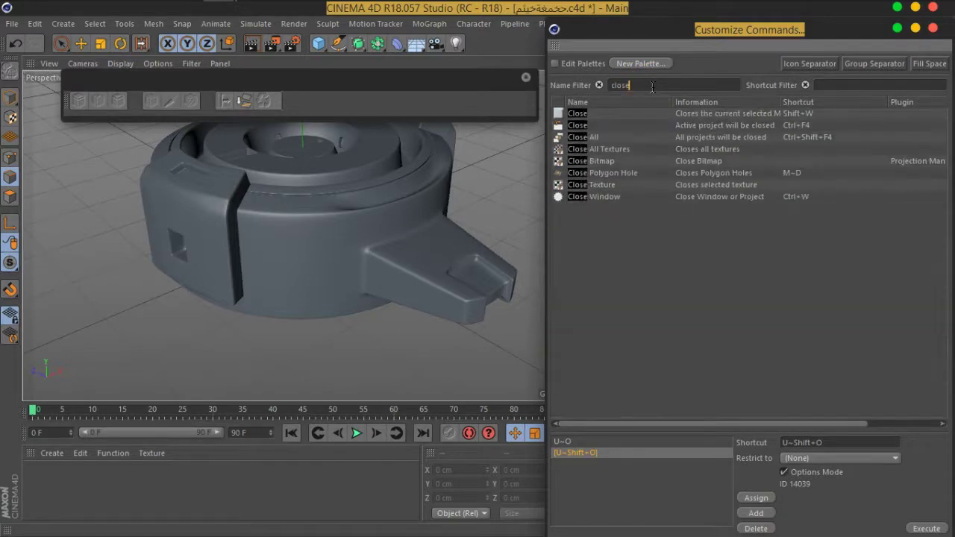
mouse_move(609, 173)
left_mouse_down()
mouse_move(340, 133)
mouse_move(290, 102)
left_mouse_up()
double_click(651, 85)
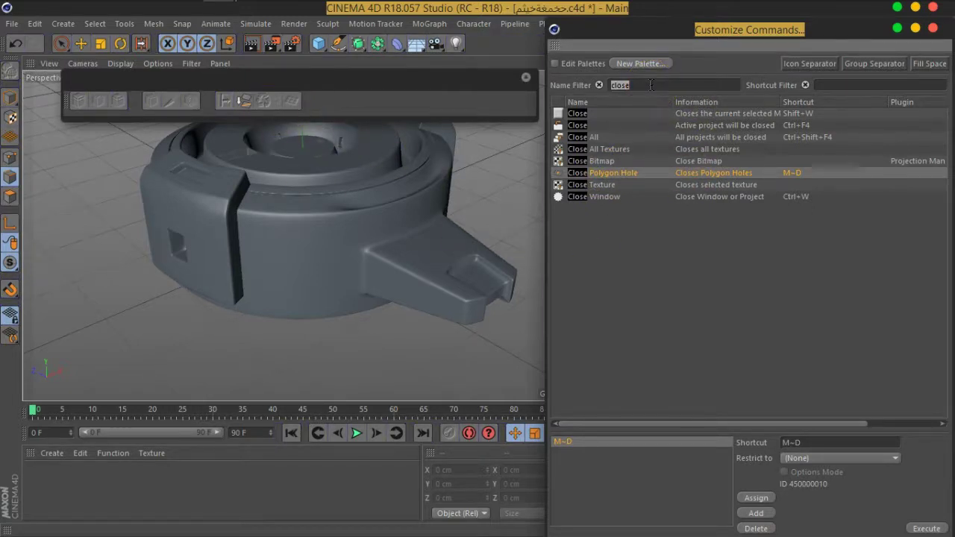
type("stit")
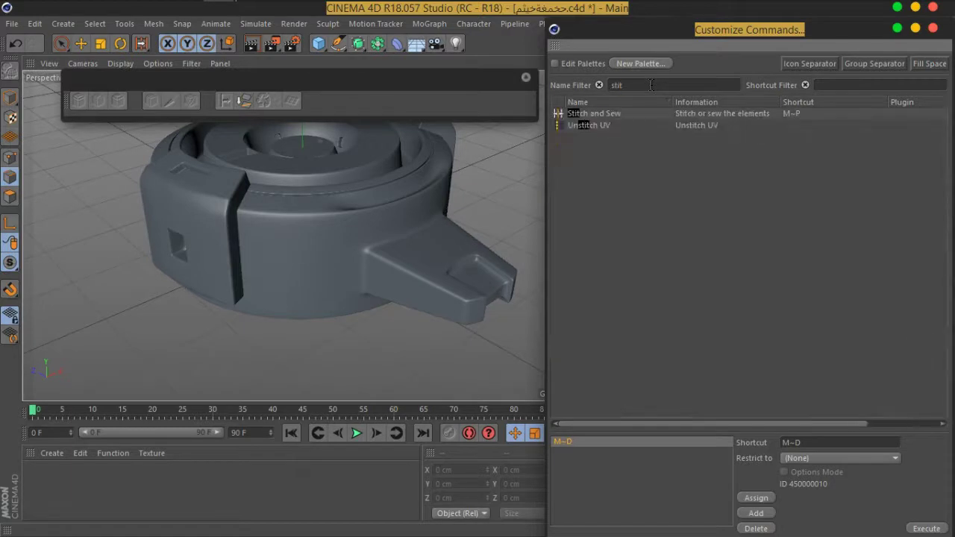
mouse_move(618, 116)
left_mouse_down()
mouse_move(332, 114)
mouse_move(301, 105)
left_mouse_up()
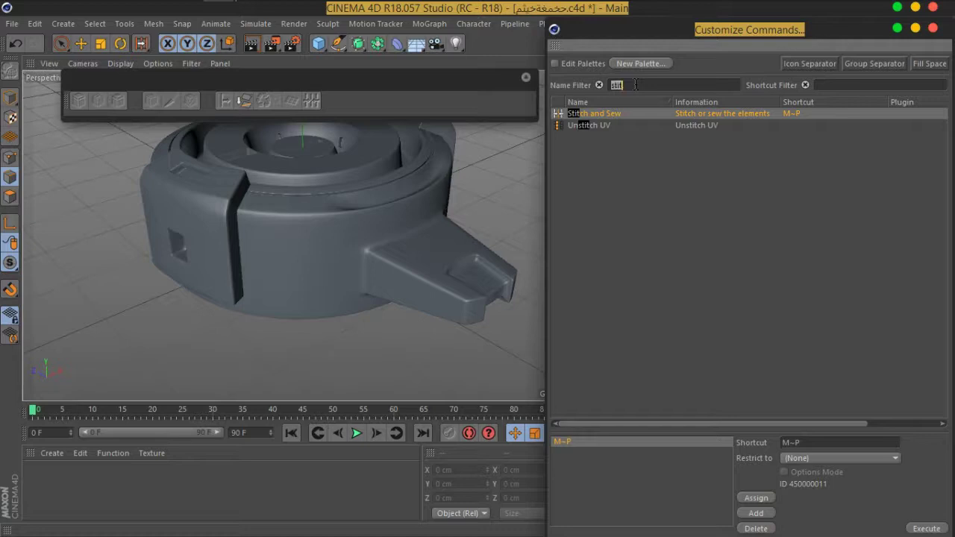
Clear the command filter and add group separators to the custom palette
key("BackSpace")
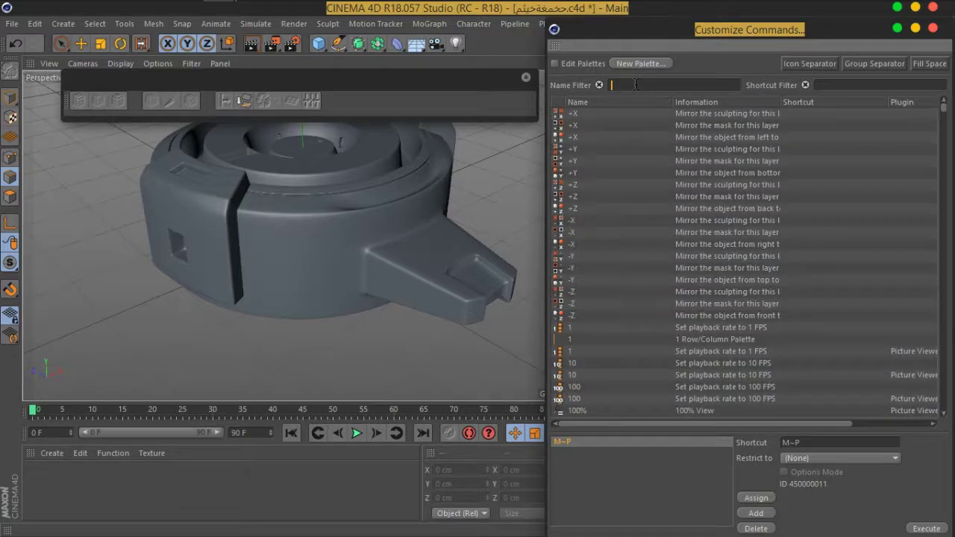
left_click_drag(870, 64, 358, 106)
mouse_move(858, 64)
left_mouse_down()
mouse_move(372, 124)
mouse_move(325, 107)
left_mouse_up()
Add Loop Selection and Ring Selection to the palette, then move the customizer aside
type("loop")
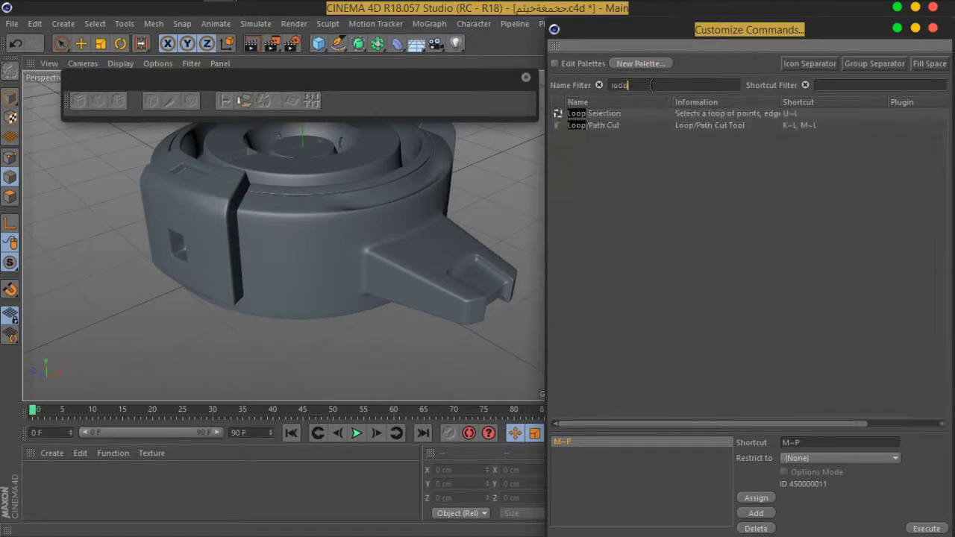
left_click_drag(597, 114, 335, 103)
double_click(636, 84)
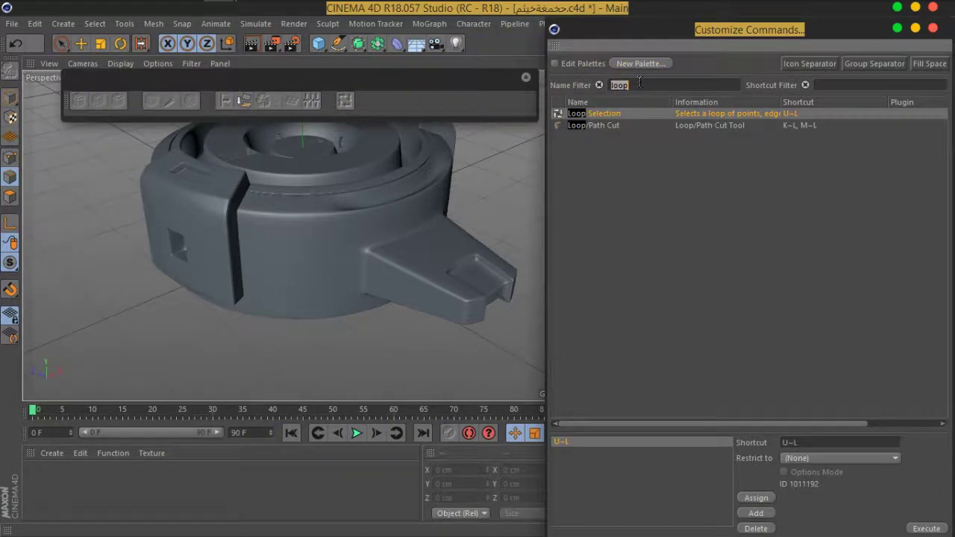
type("ring")
left_click_drag(608, 149, 285, 133)
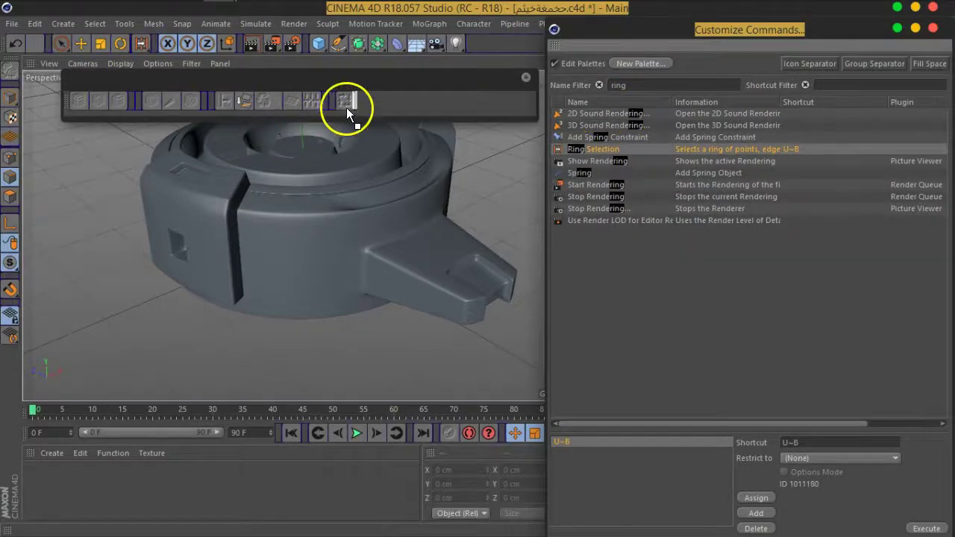
left_click_drag(352, 105, 352, 105)
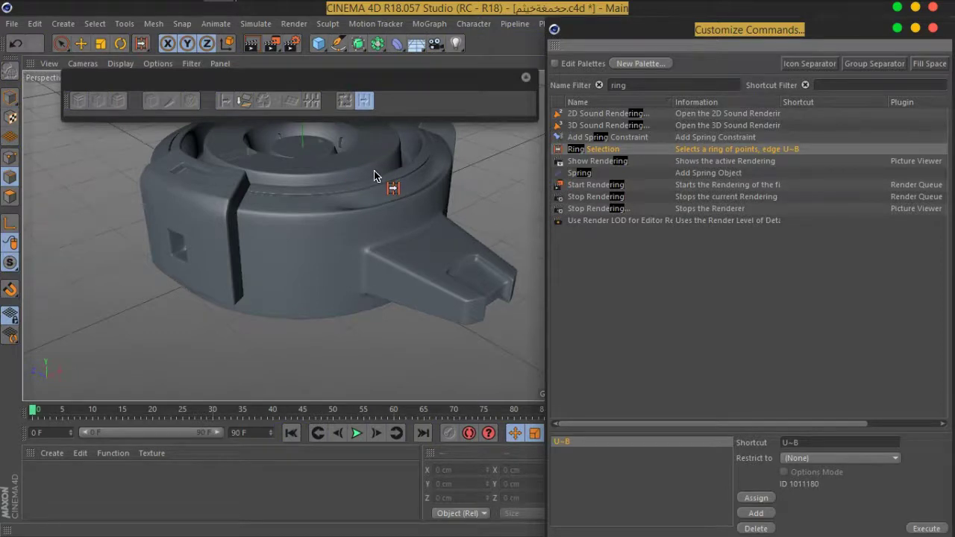
left_click_drag(809, 28, 649, 54)
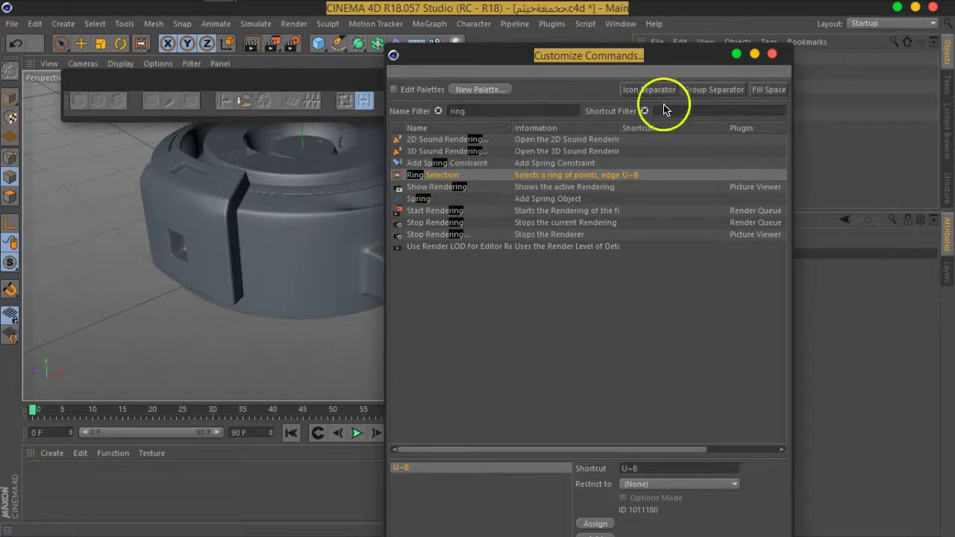
Close the customizer, dock the narrowed palette under the timeline, and set medium icons
left_click(773, 53)
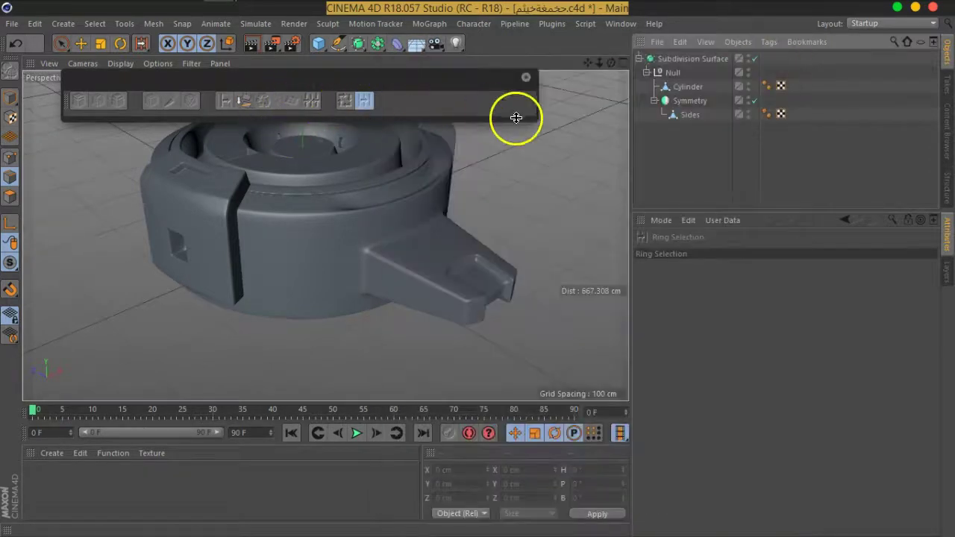
left_click_drag(535, 116, 378, 108)
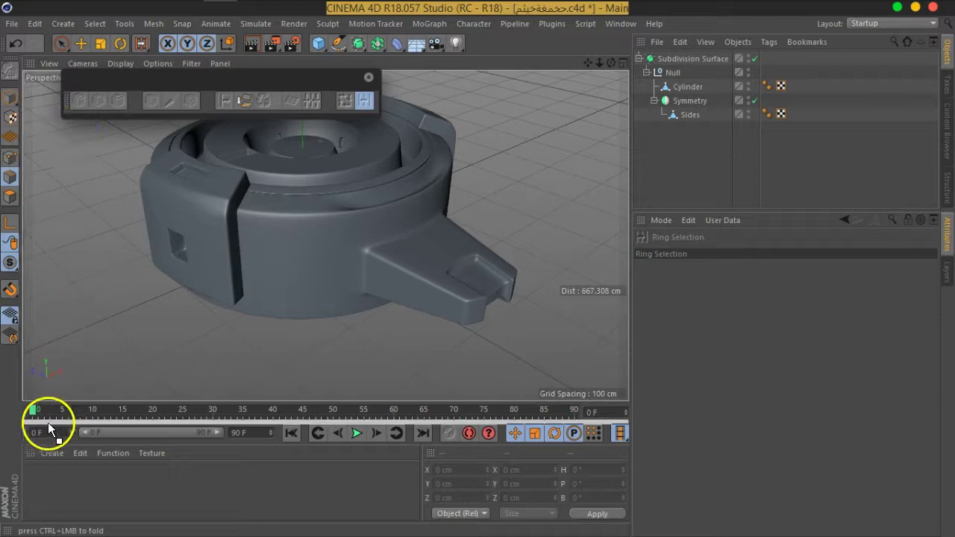
left_click_drag(48, 430, 46, 427)
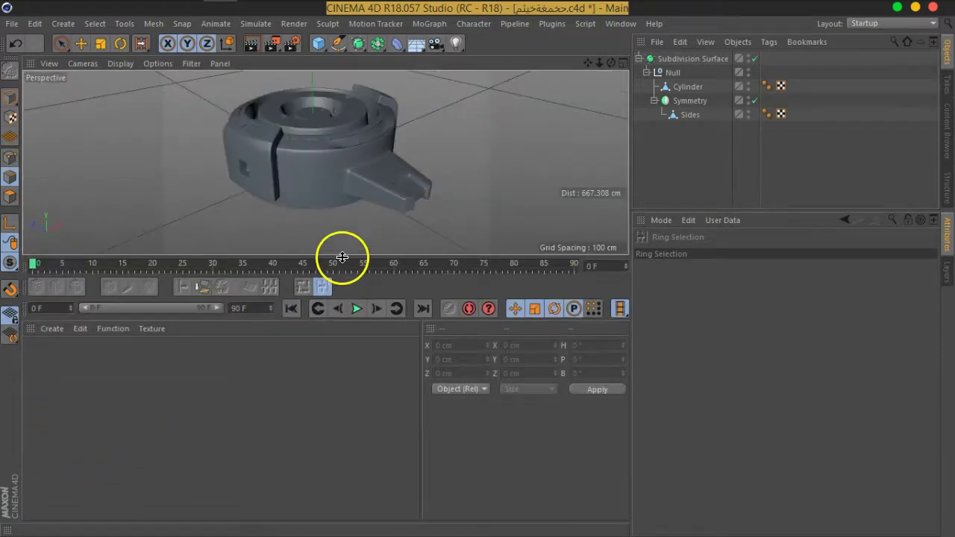
left_click_drag(341, 257, 332, 382)
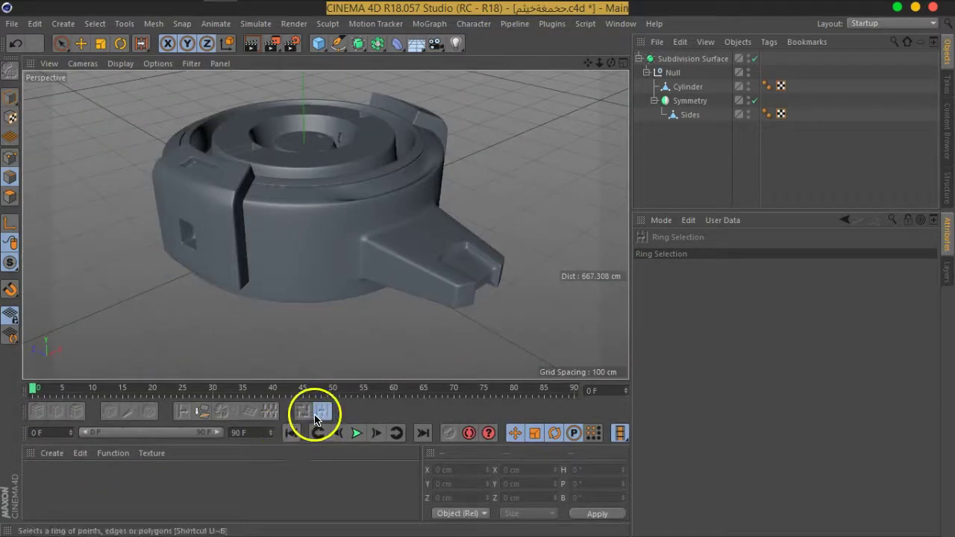
right_click(315, 420)
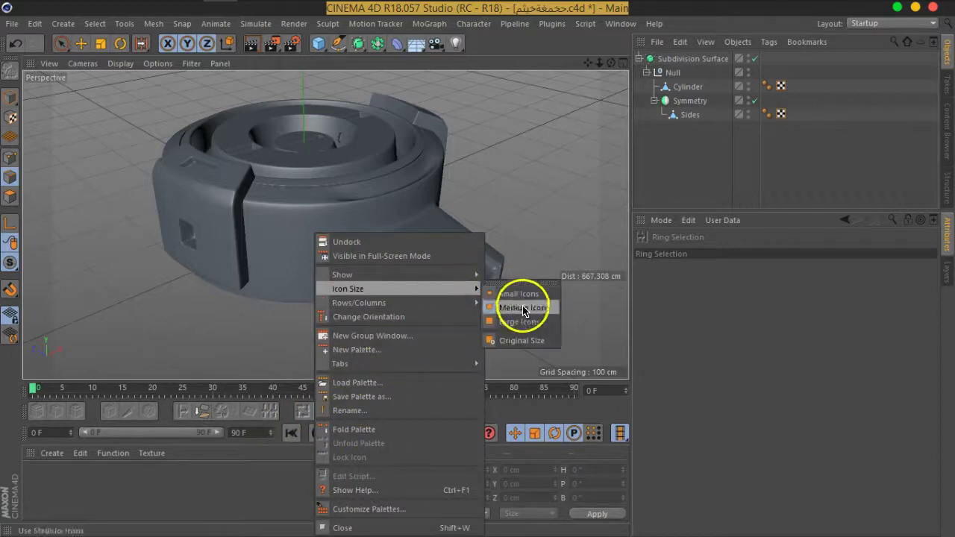
left_click(524, 308)
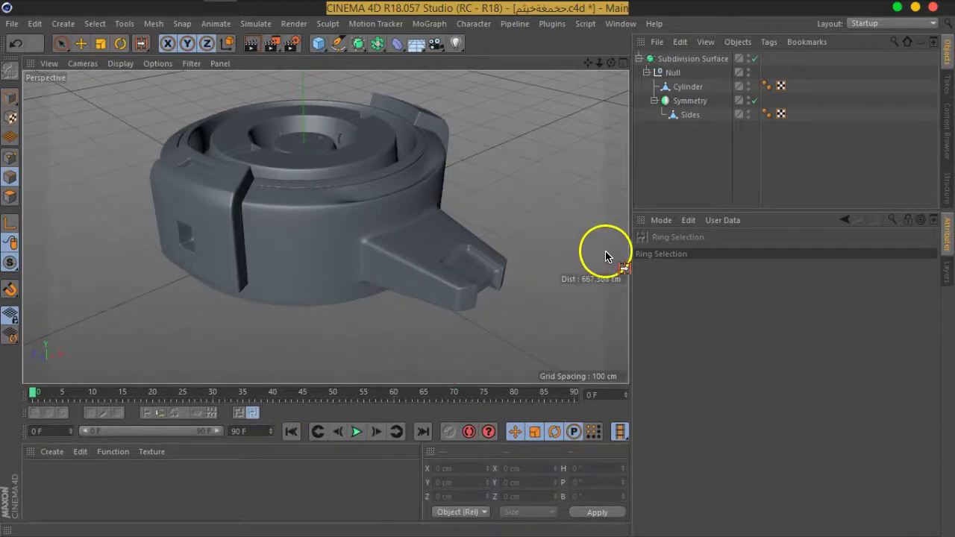
Select the Sides object and activate the Ring Selection tool from the new palette
left_click(688, 115)
left_click(57, 413)
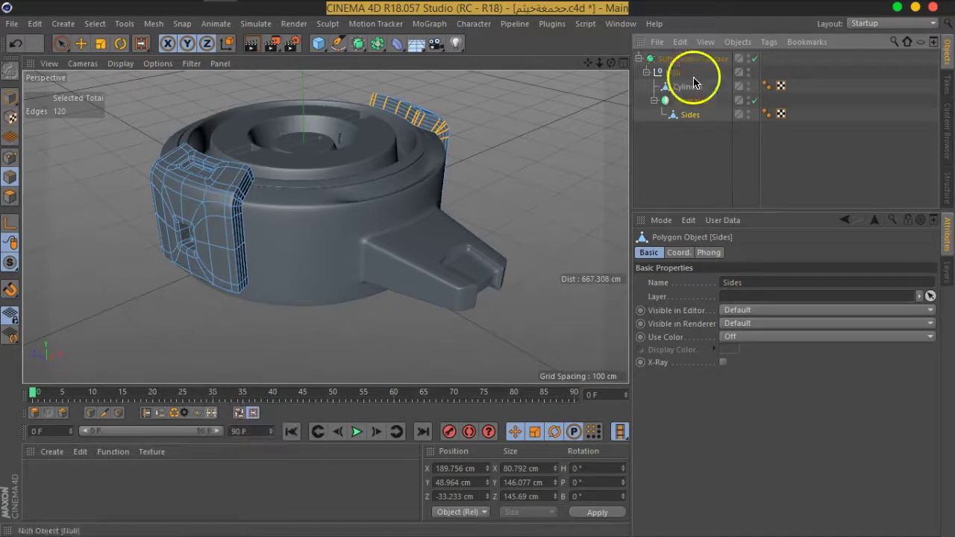
left_click(621, 23)
mouse_move(645, 44)
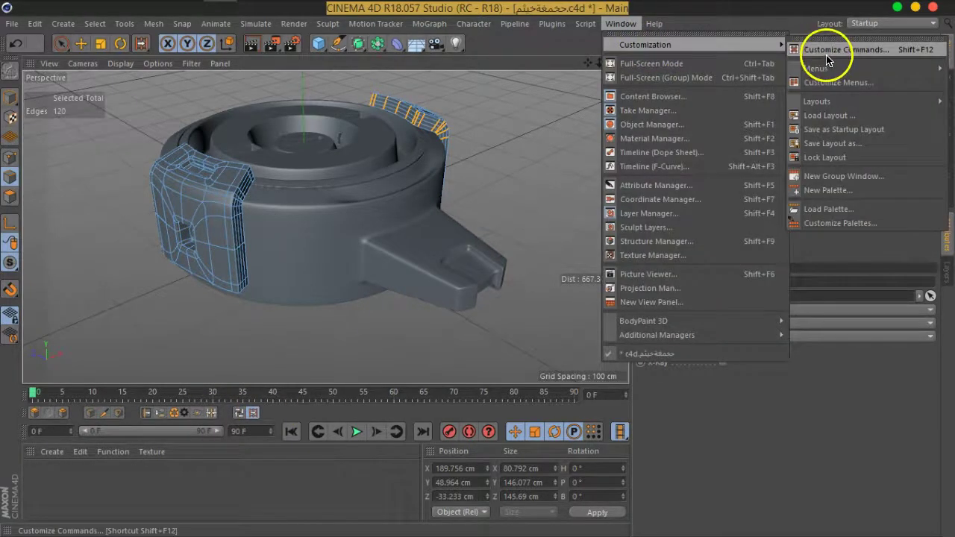
left_click(827, 50)
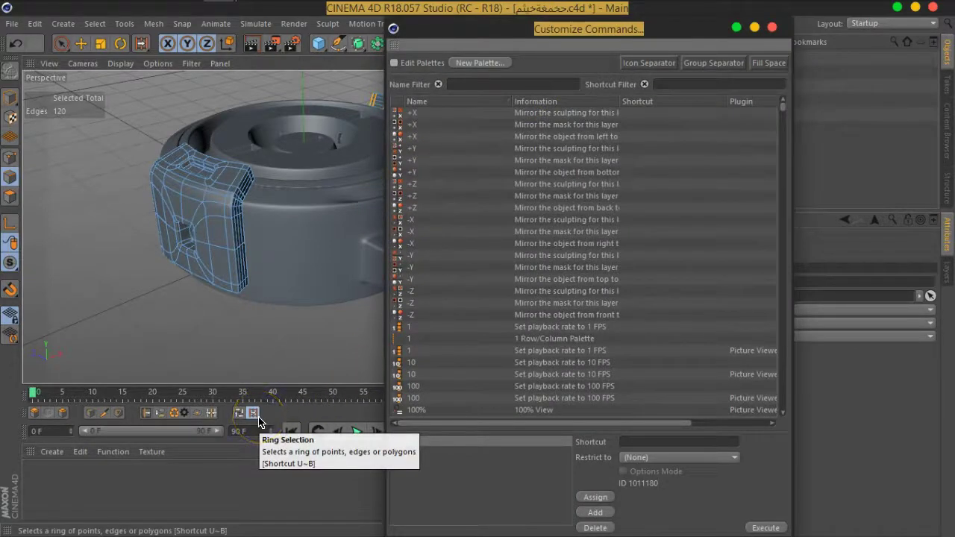
left_click(465, 64)
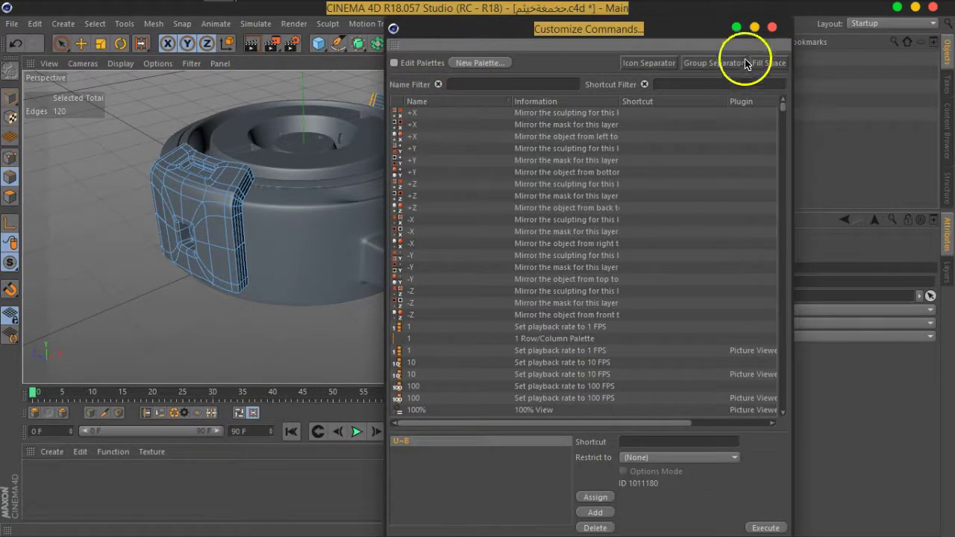
left_click(773, 28)
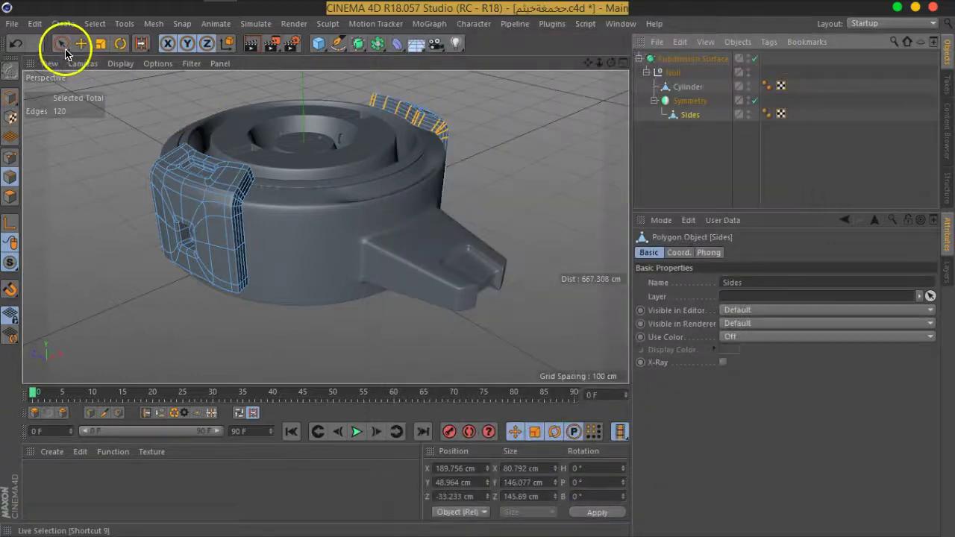
left_click(61, 42)
Clear the Sides edge selection and orbit and zoom to view the model from a lower, frontal angle
left_click(651, 163)
mouse_move(494, 197)
left_mouse_down("alt")
mouse_move(293, 220)
mouse_move(397, 174)
mouse_move(468, 160)
mouse_move(480, 142)
mouse_move(464, 226)
mouse_move(454, 228)
left_mouse_up("alt")
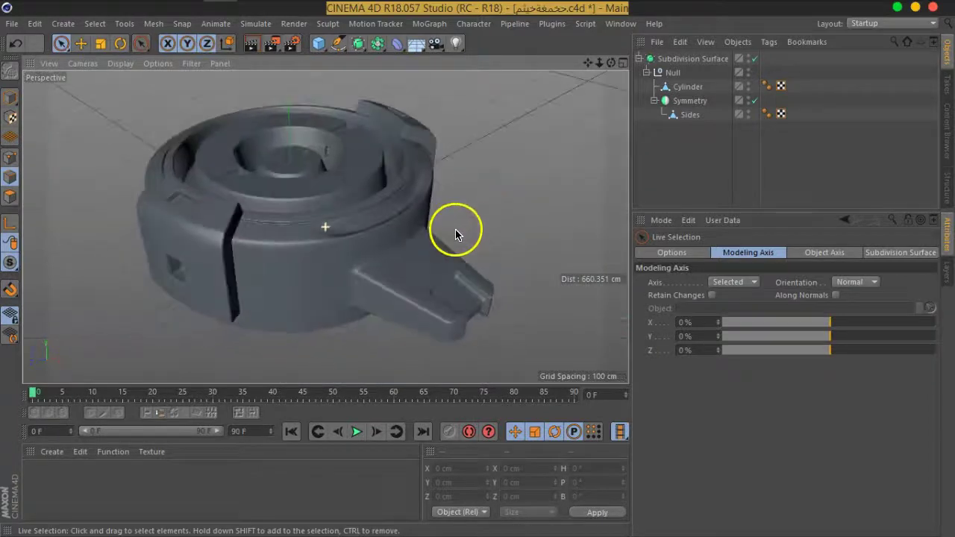
scroll(388, 174, "up", 2)
scroll(390, 174, "up", 3)
mouse_move(389, 174)
left_mouse_down("alt")
mouse_move(405, 219)
mouse_move(406, 203)
mouse_move(475, 254)
mouse_move(457, 244)
left_mouse_up("alt")
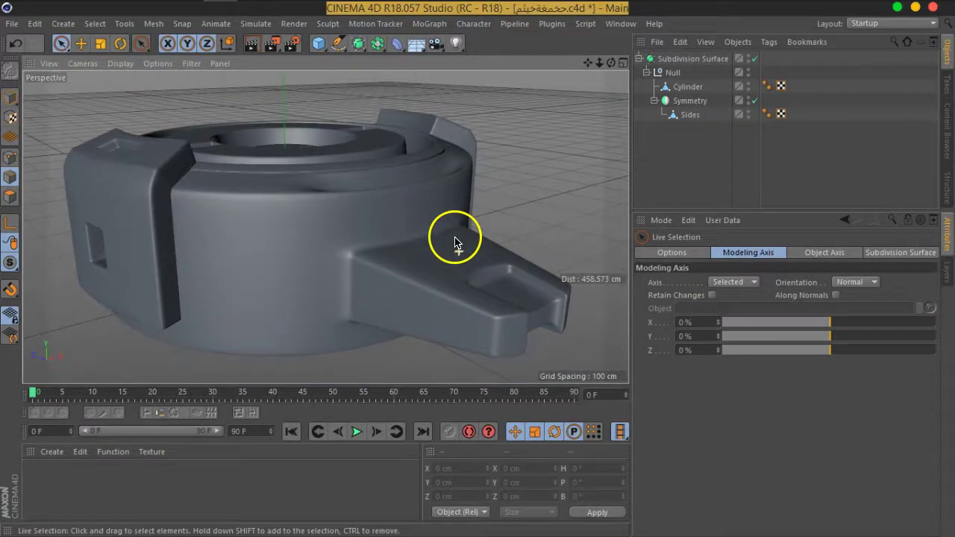